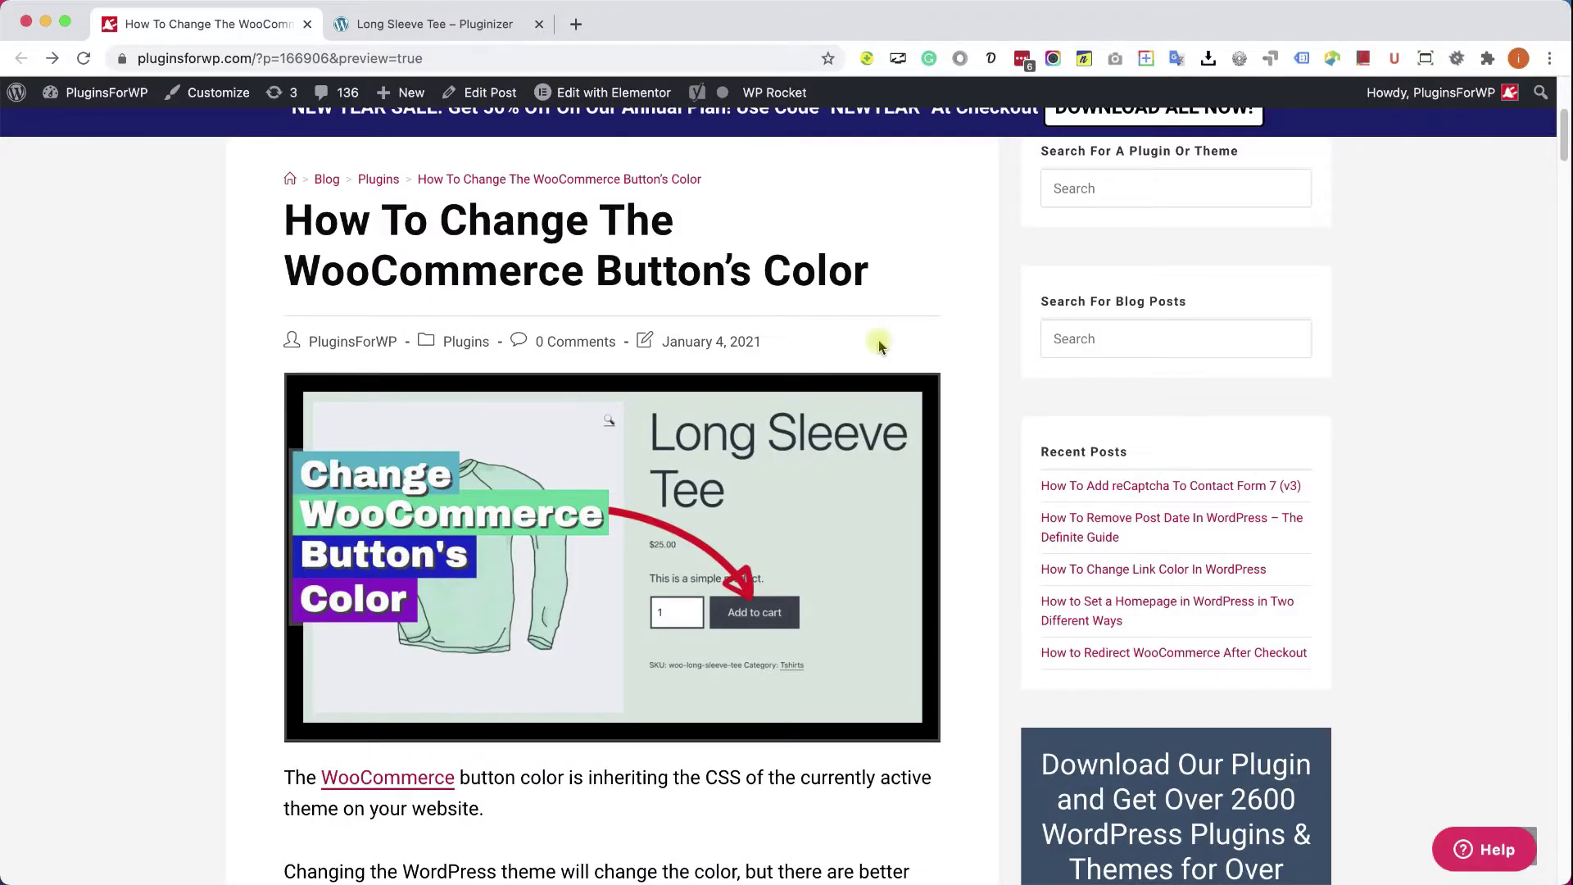
# Step: Switch to the Long Sleeve Tee product page and point at its dark Add to cart button
pyautogui.click(384, 24)
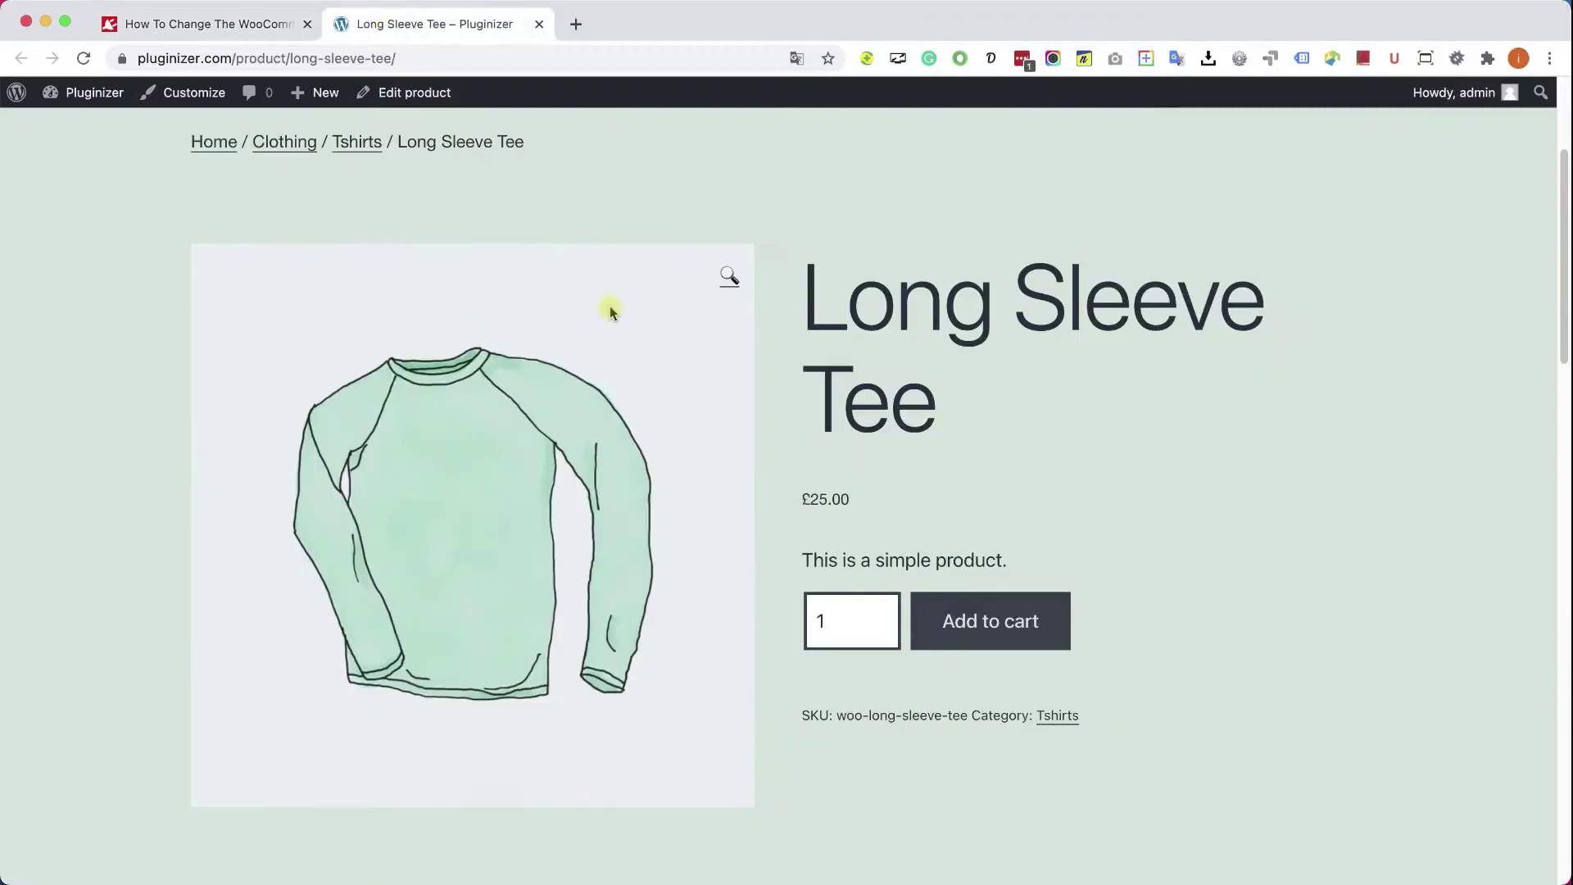
pyautogui.click(993, 617)
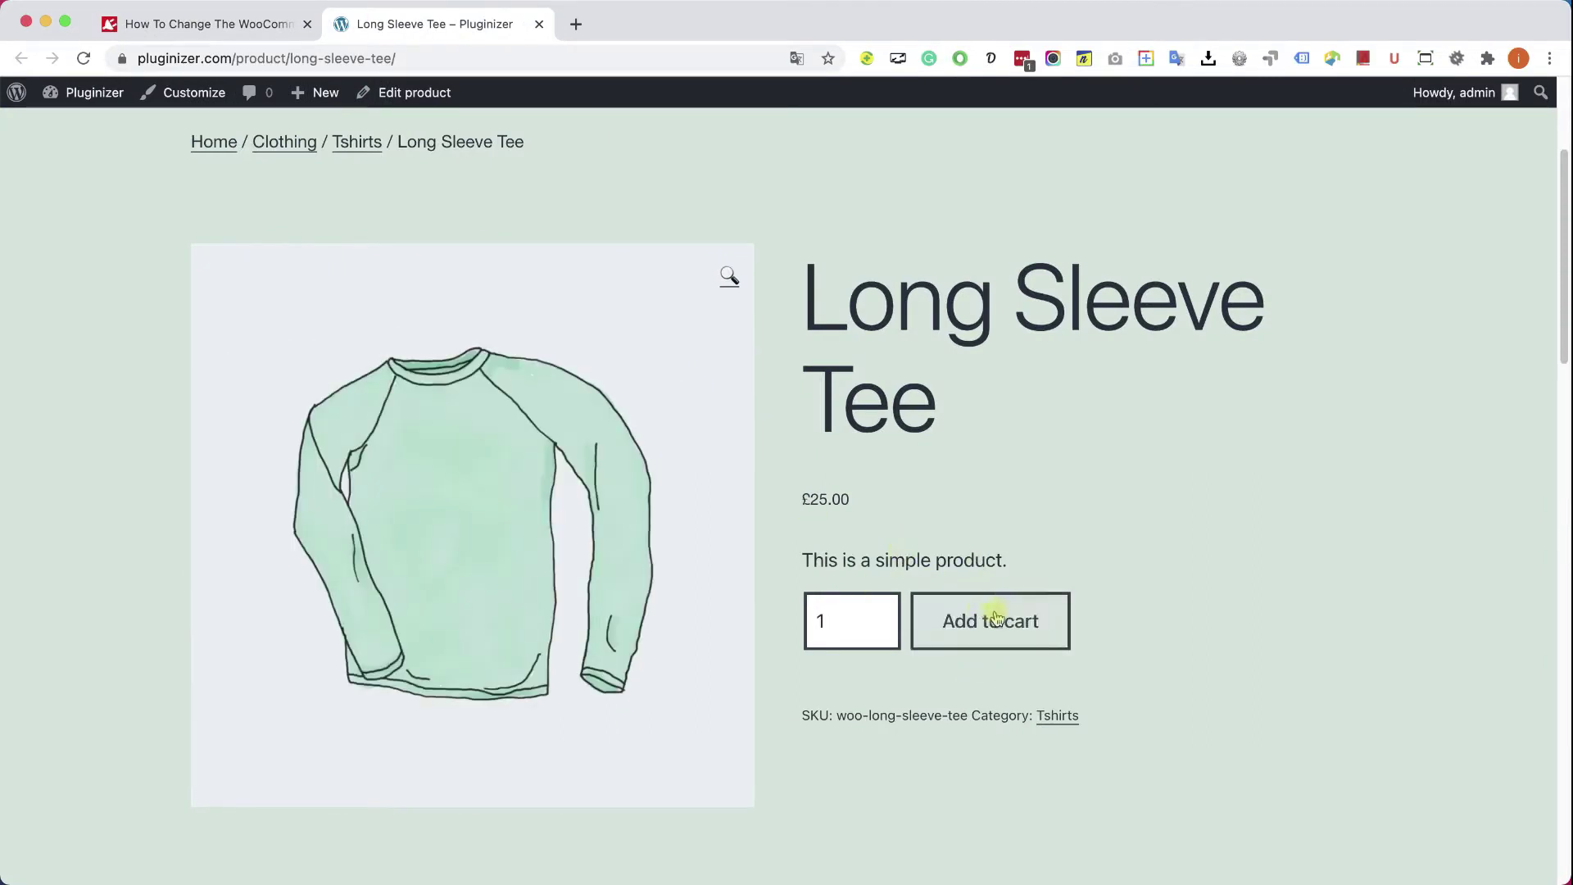
pyautogui.click(997, 633)
pyautogui.click(998, 640)
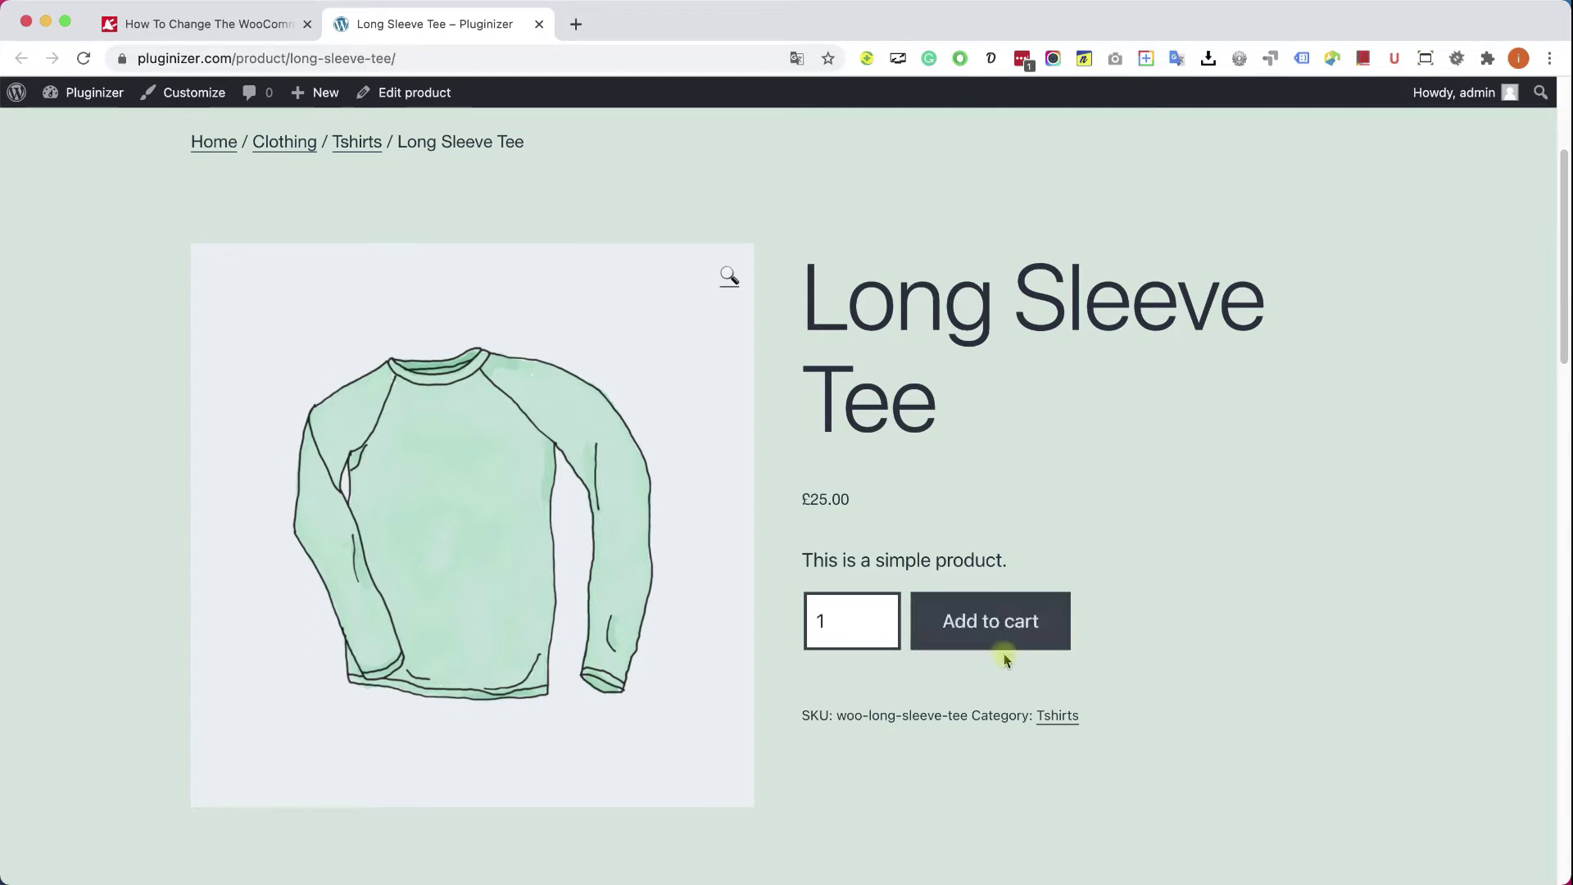
# Step: Inspect Add to cart to find its single_add_to_cart_button class, then open Additional CSS
pyautogui.rightClick(1013, 621)
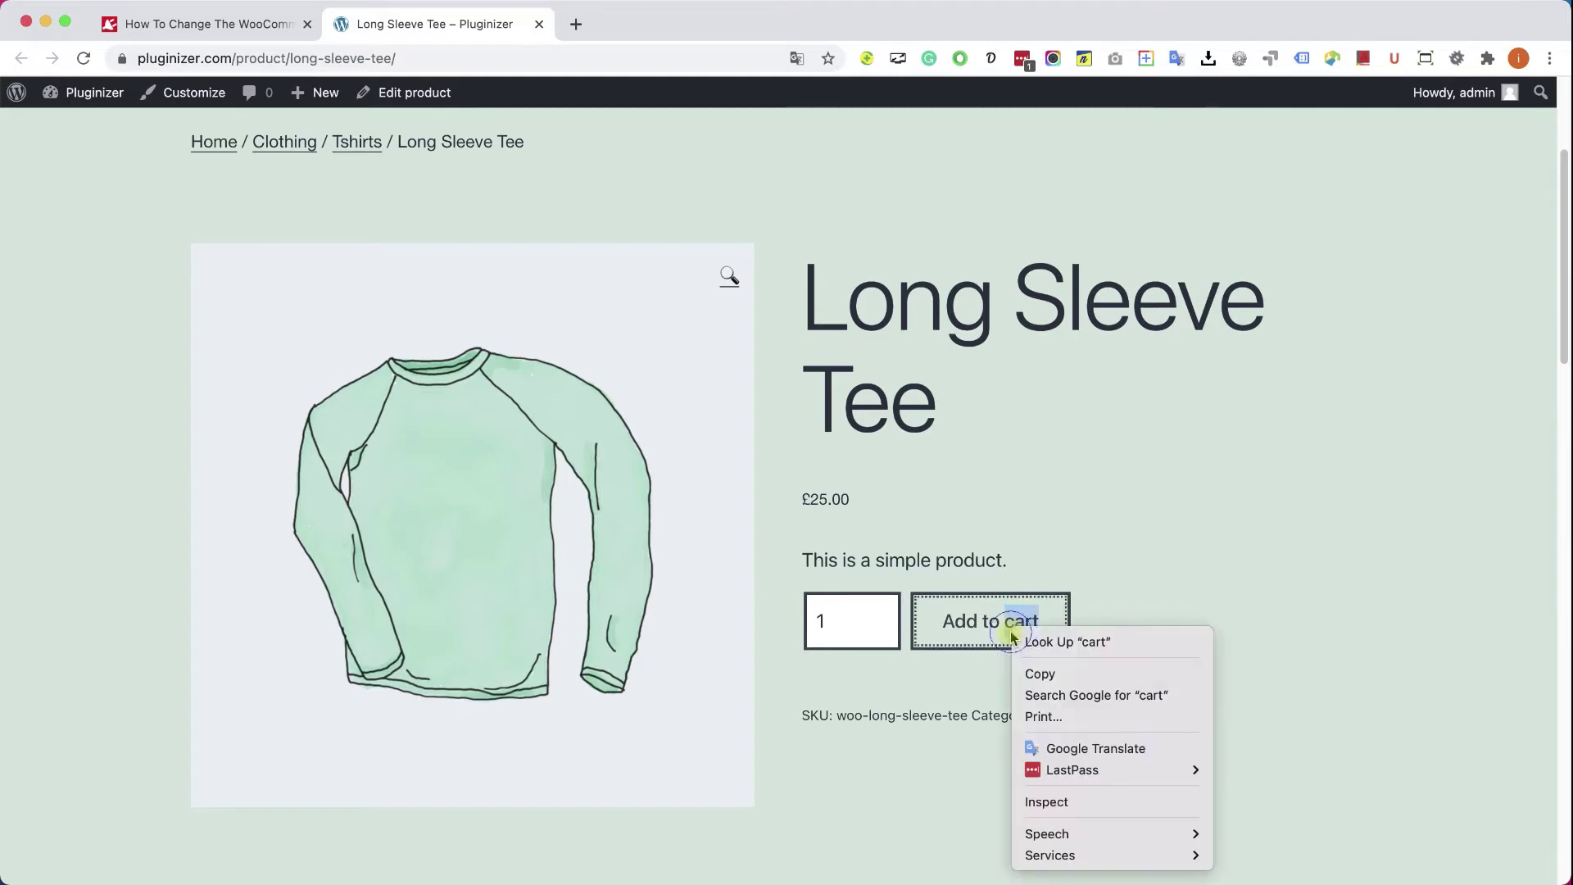
pyautogui.click(1046, 801)
pyautogui.scroll(-2, 934, 431)
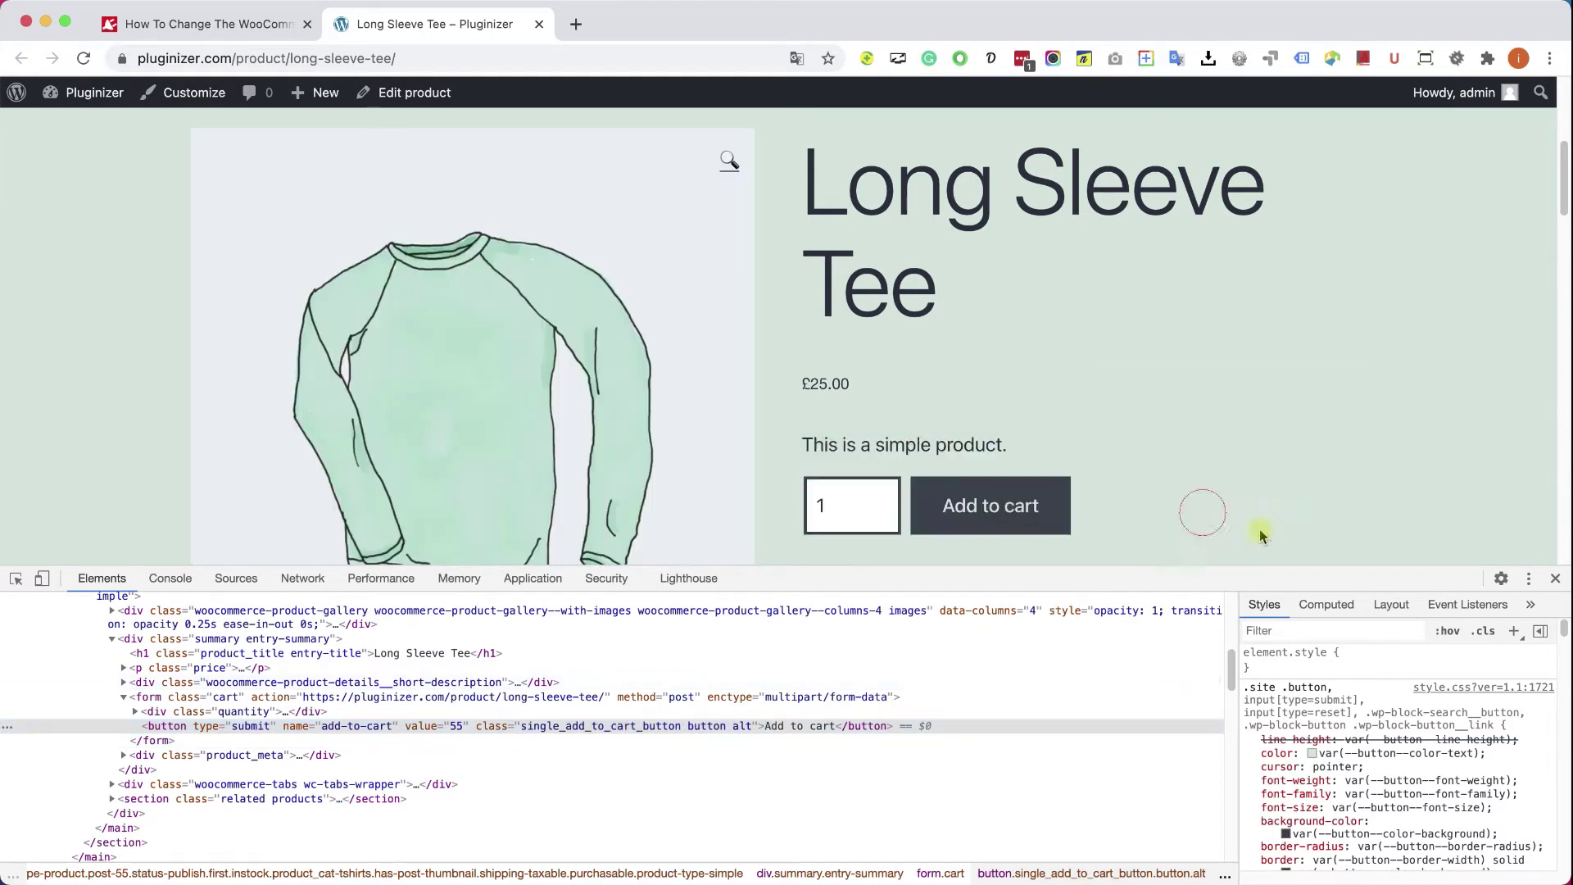
pyautogui.click(1555, 577)
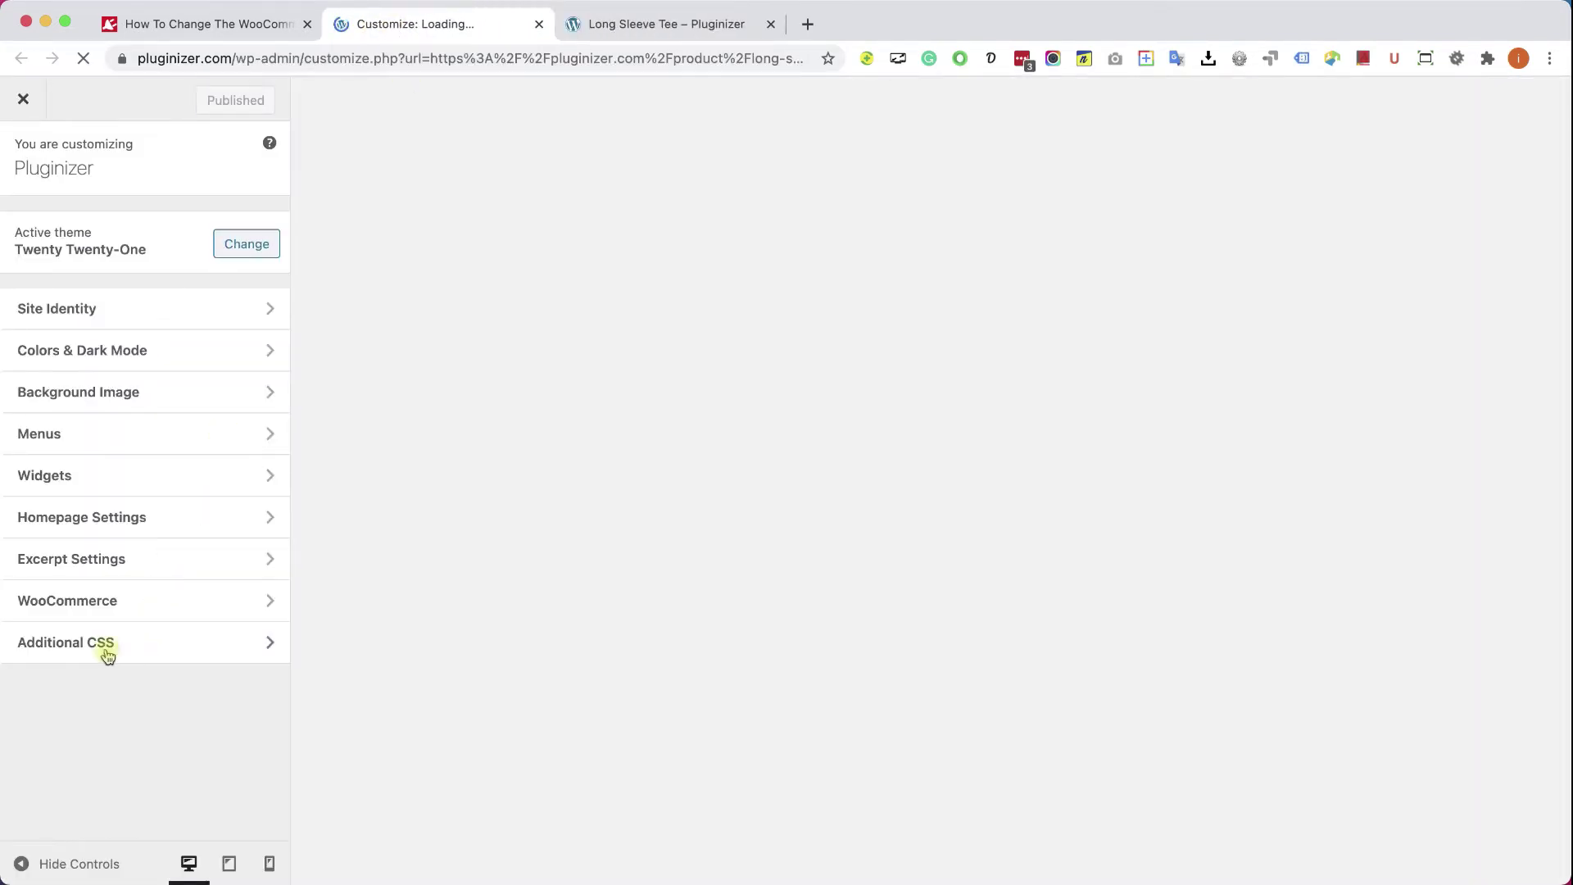
pyautogui.click(106, 654)
pyautogui.click(233, 527)
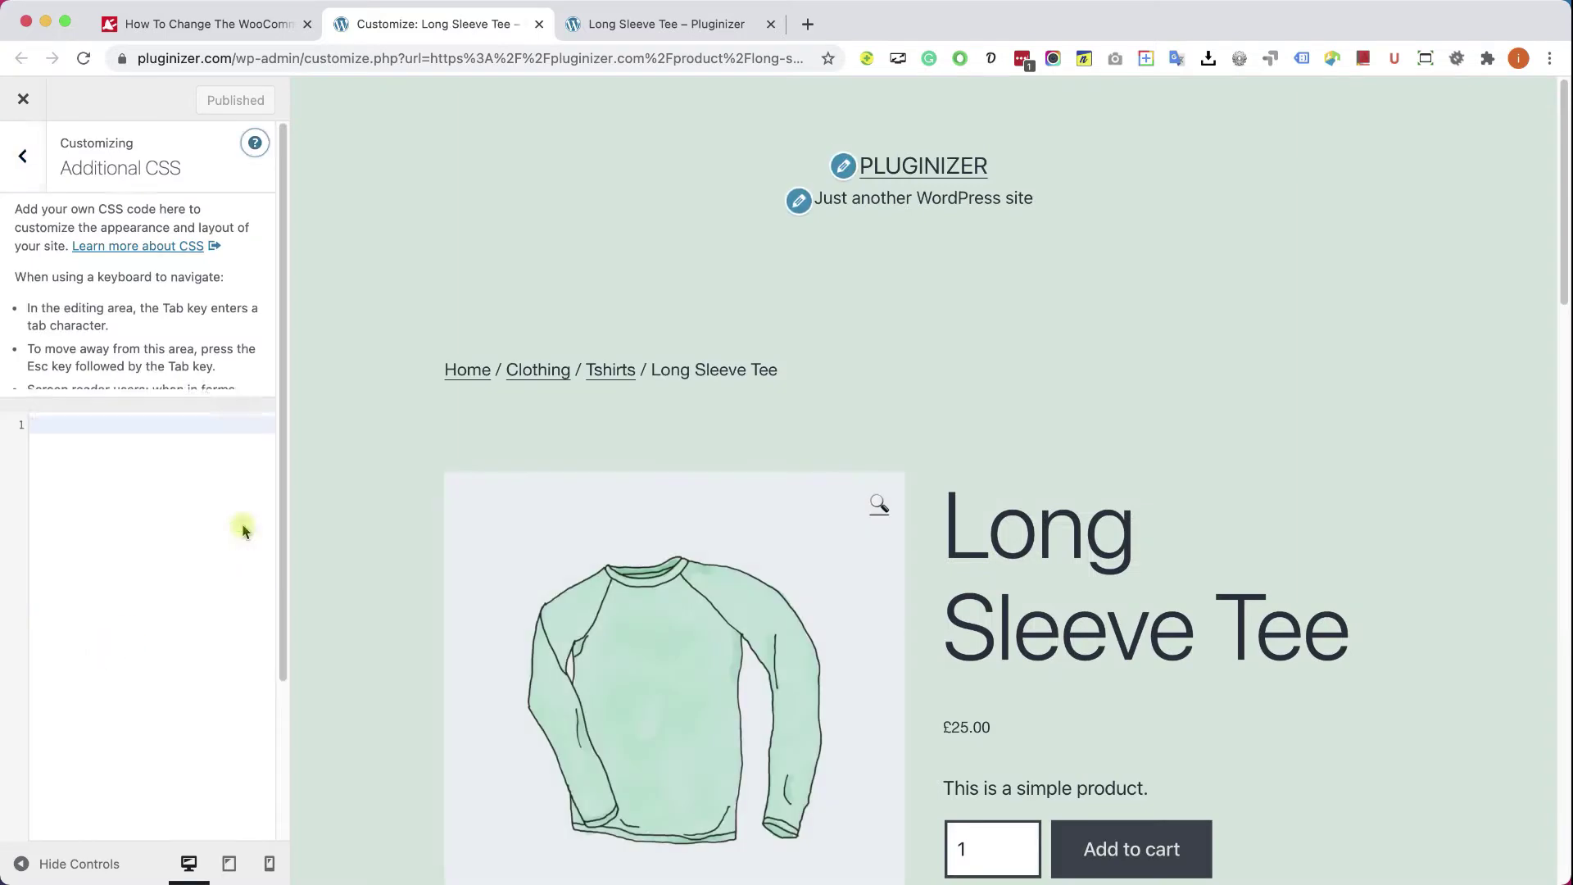
# Step: Copy the tutorial's single_add_to_cart_button normal and hover CSS block back to the Customizer
pyautogui.click(198, 24)
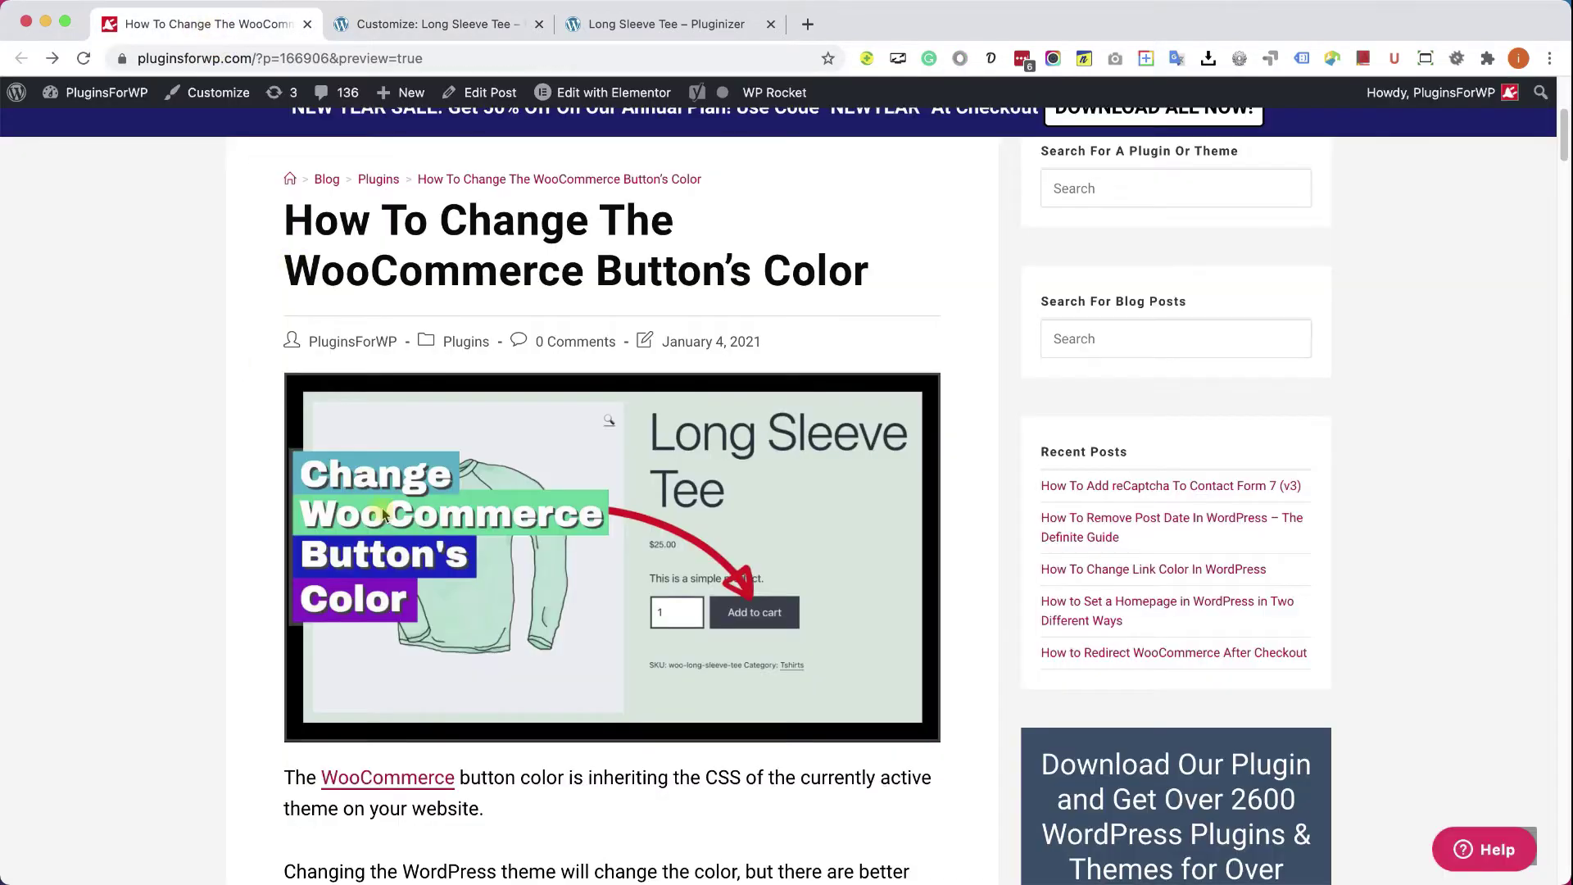
pyautogui.scroll(-8, 394, 516)
pyautogui.scroll(-8, 393, 514)
pyautogui.scroll(-5, 394, 515)
pyautogui.scroll(-3, 397, 515)
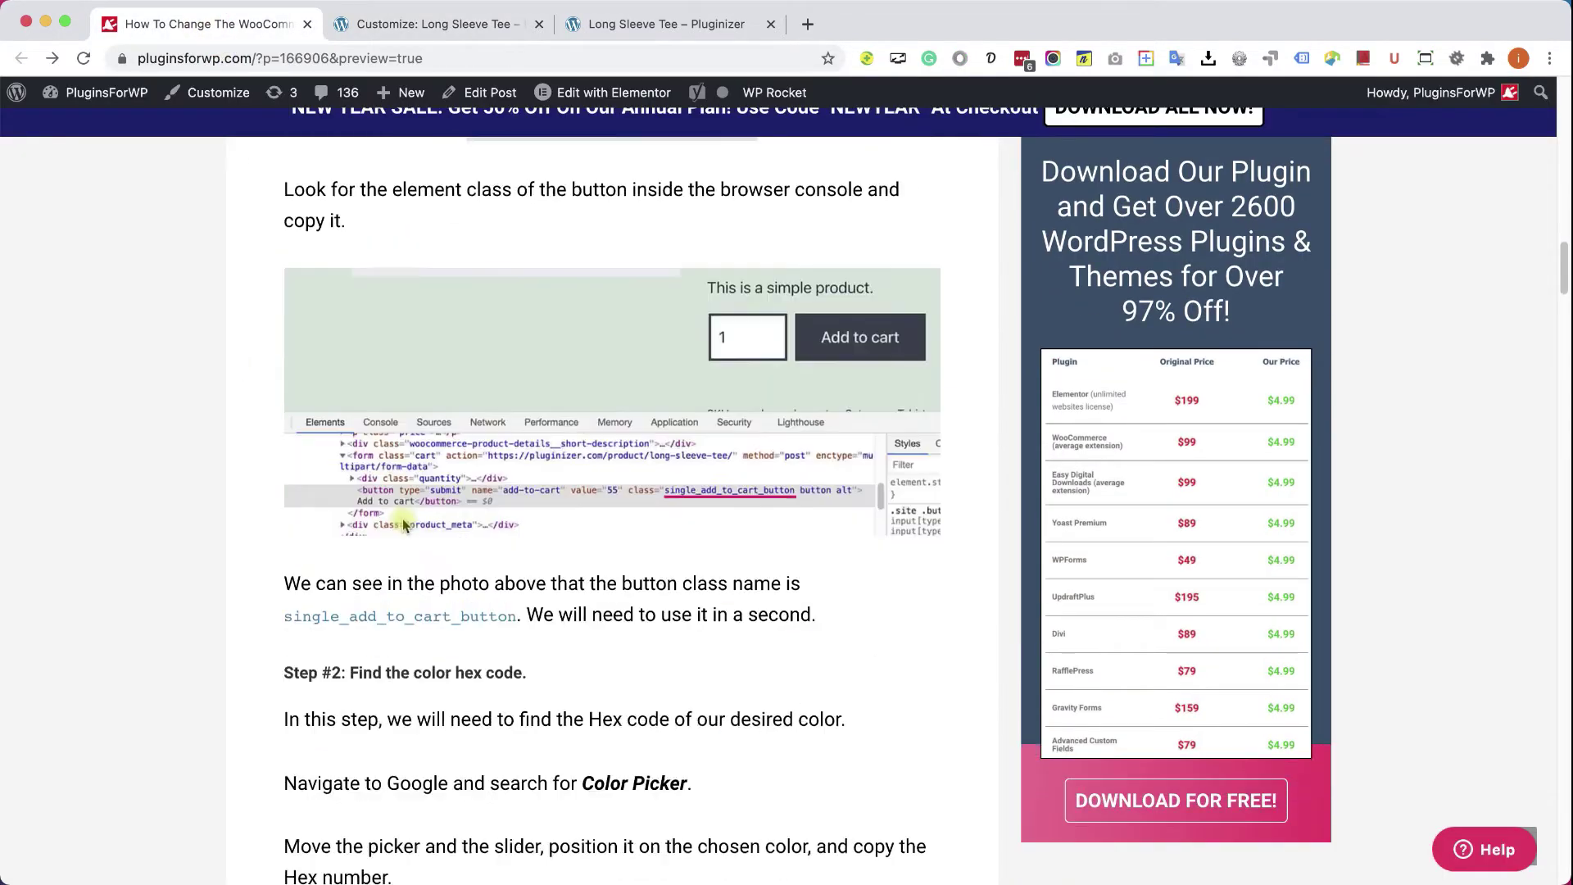
pyautogui.scroll(-8, 404, 520)
pyautogui.scroll(-8, 406, 521)
pyautogui.scroll(-5, 407, 521)
pyautogui.scroll(-3, 407, 521)
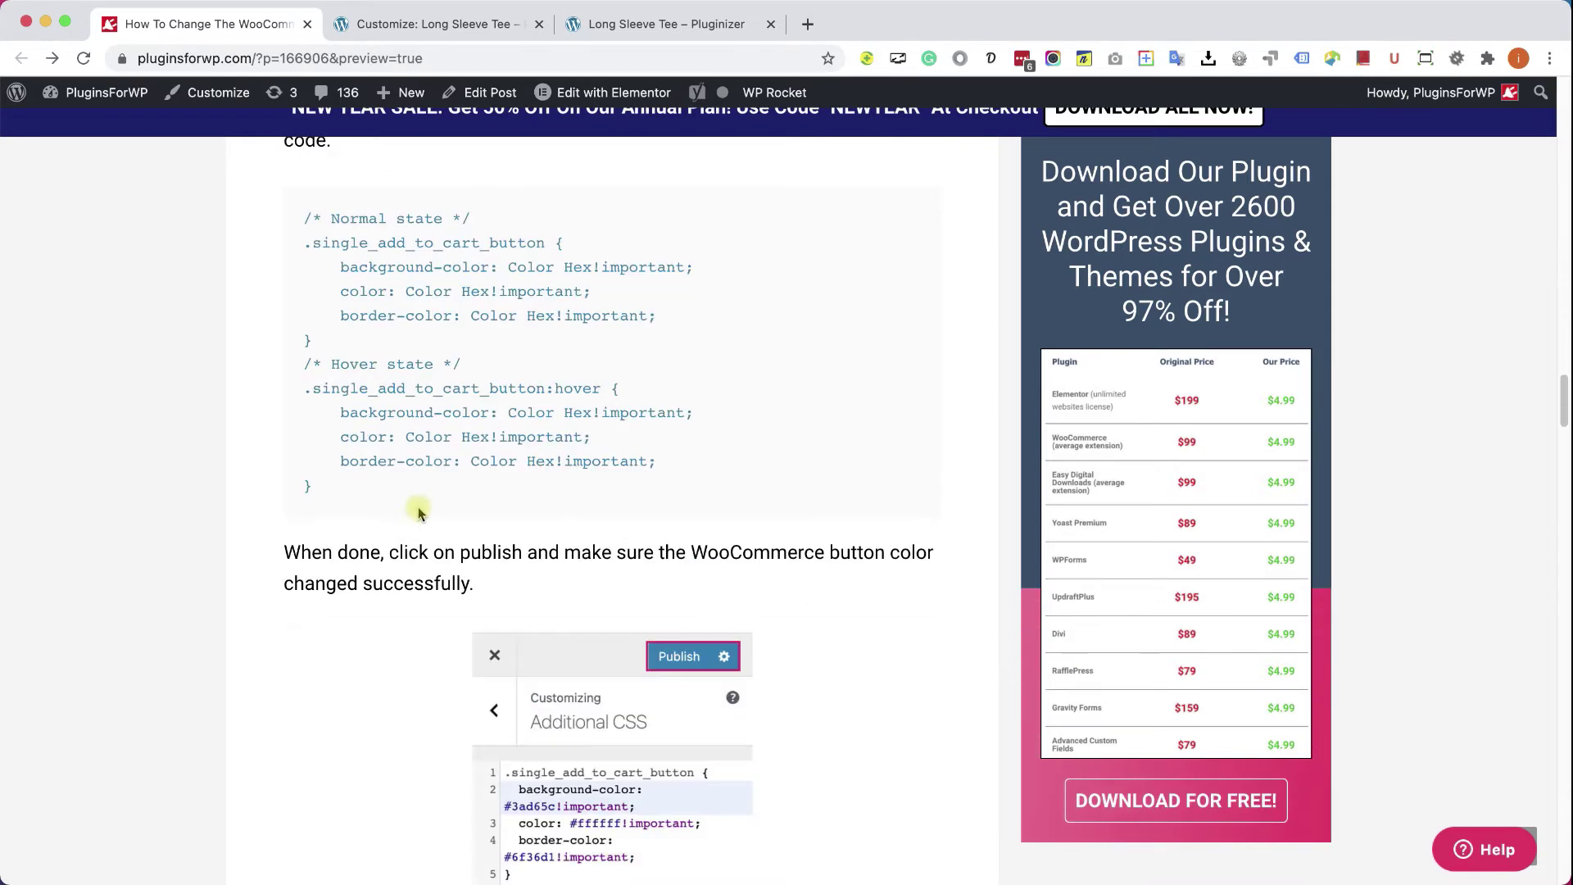
pyautogui.moveTo(317, 489); pyautogui.dragTo(303, 220)
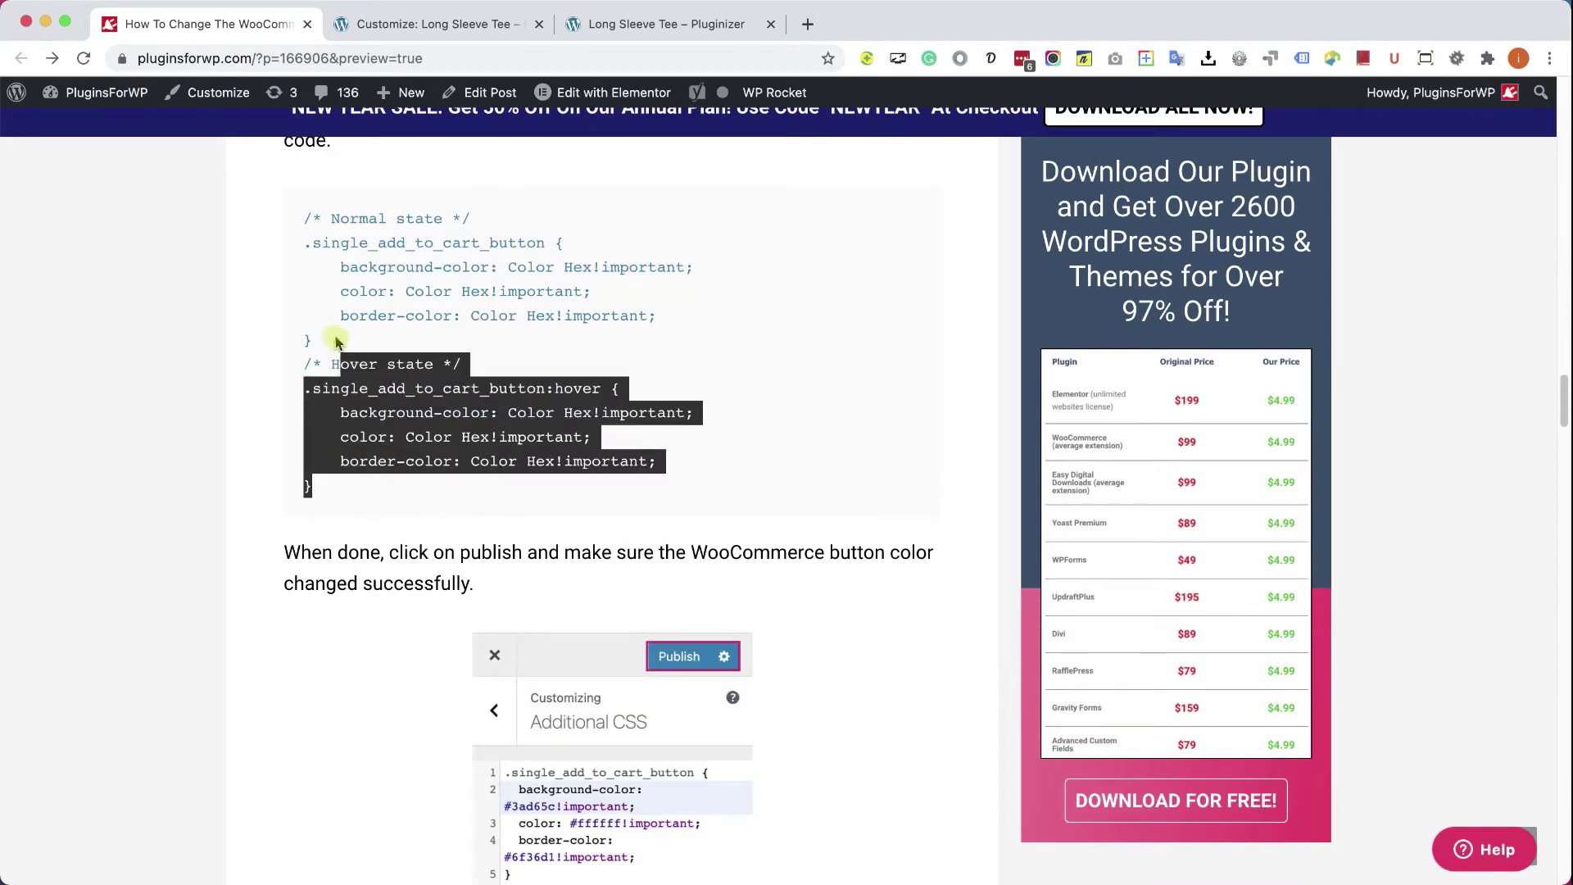
pyautogui.rightClick(370, 234)
pyautogui.click(406, 252)
pyautogui.click(737, 370)
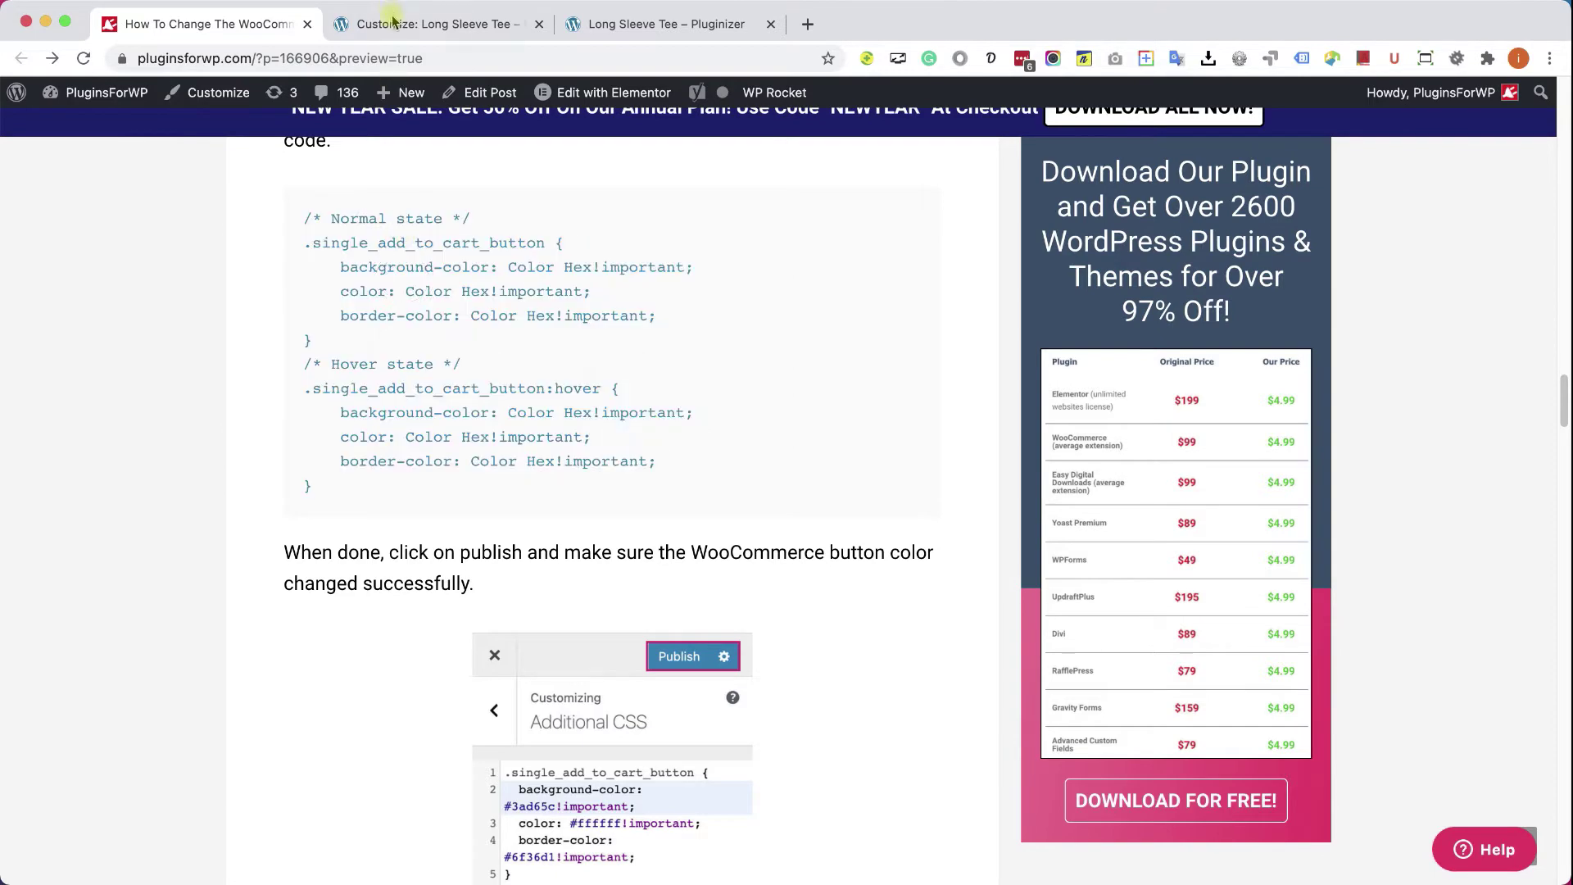
pyautogui.click(397, 22)
# Step: Paste the tutorial CSS into Additional CSS and locate the Color Hex placeholder on line 3
pyautogui.click(184, 338)
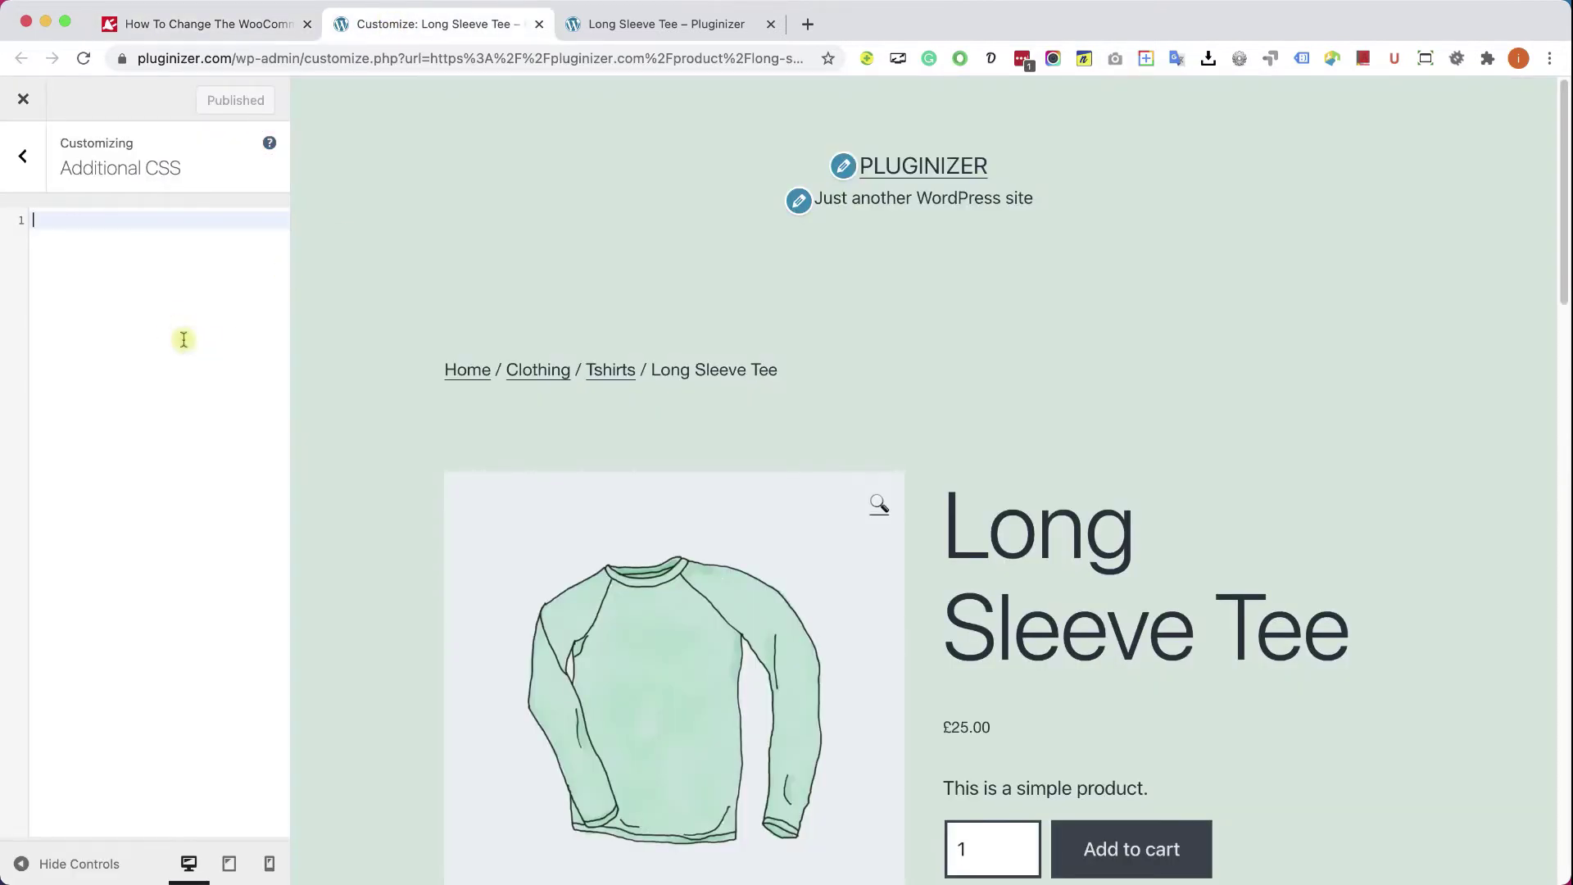
pyautogui.write('/* Normal state */ .single_add_to_cart_button {     background-color: Color Hex!important;     color: Color Hex!important;     border-color: Color Hex!important; } /* Hover state */ .single_add_to_cart_button:hover {     background-color: Color Hex!important;     color: Color Hex!important;     border-color: Color Hex!important; }')
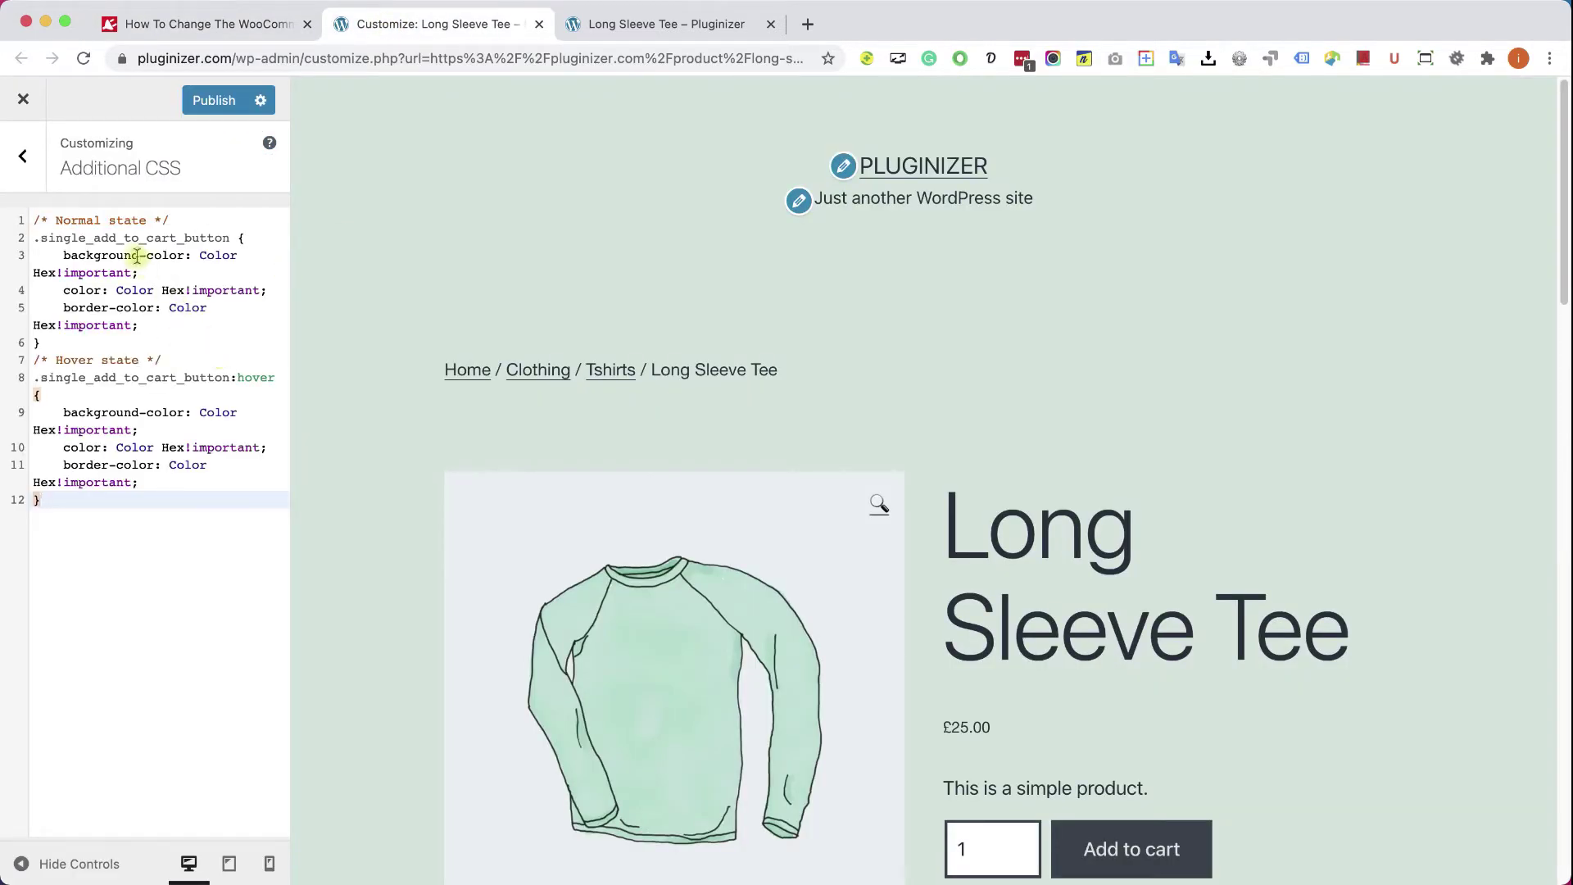
pyautogui.tripleClick(132, 222)
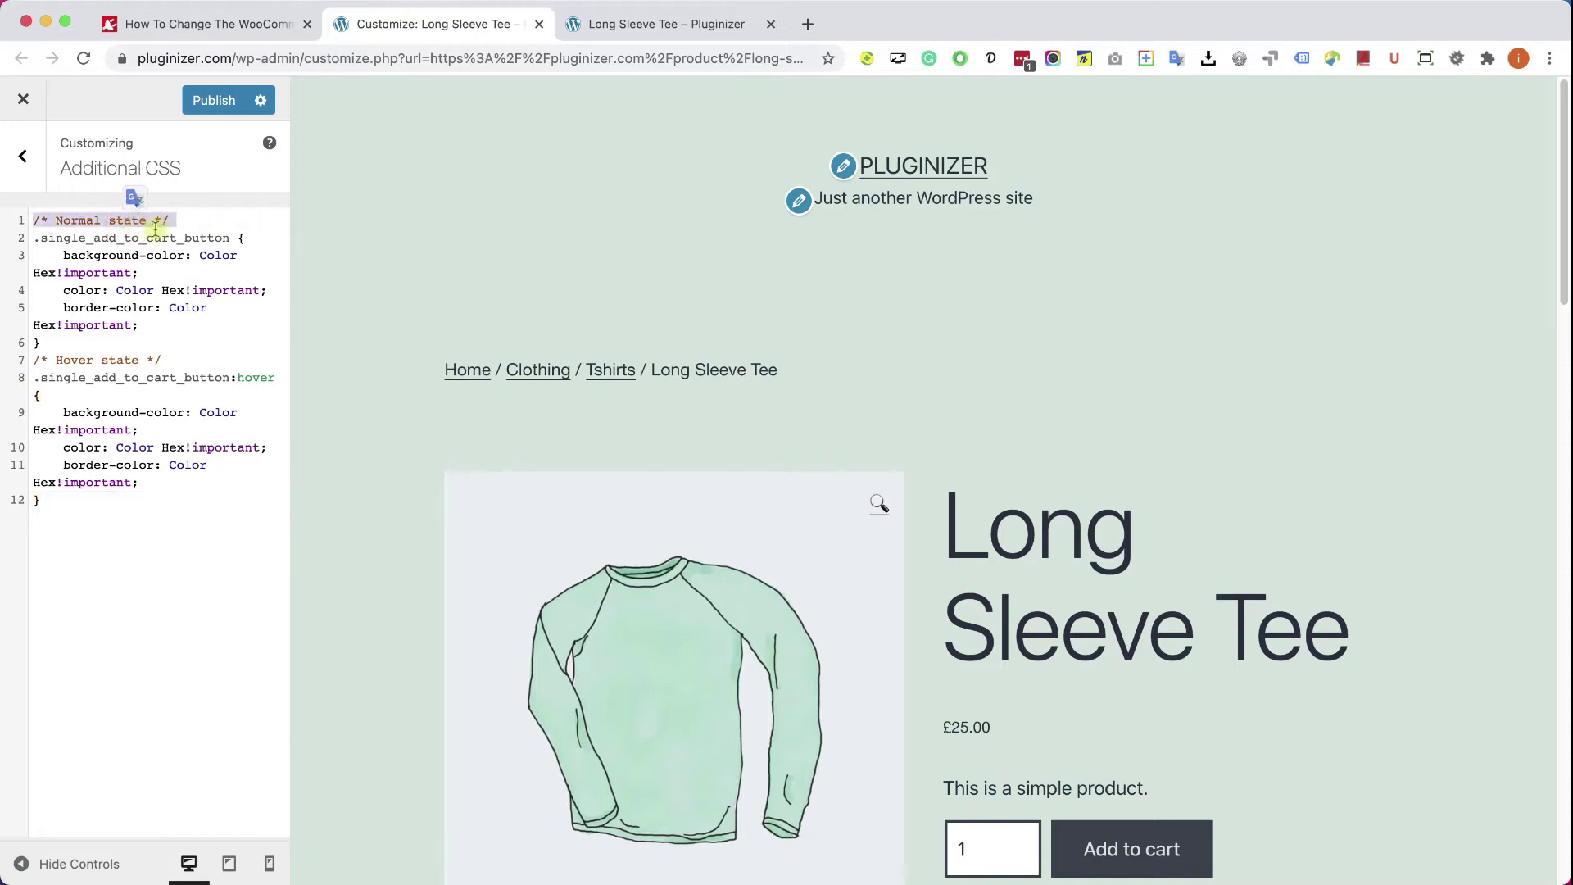
pyautogui.tripleClick(120, 360)
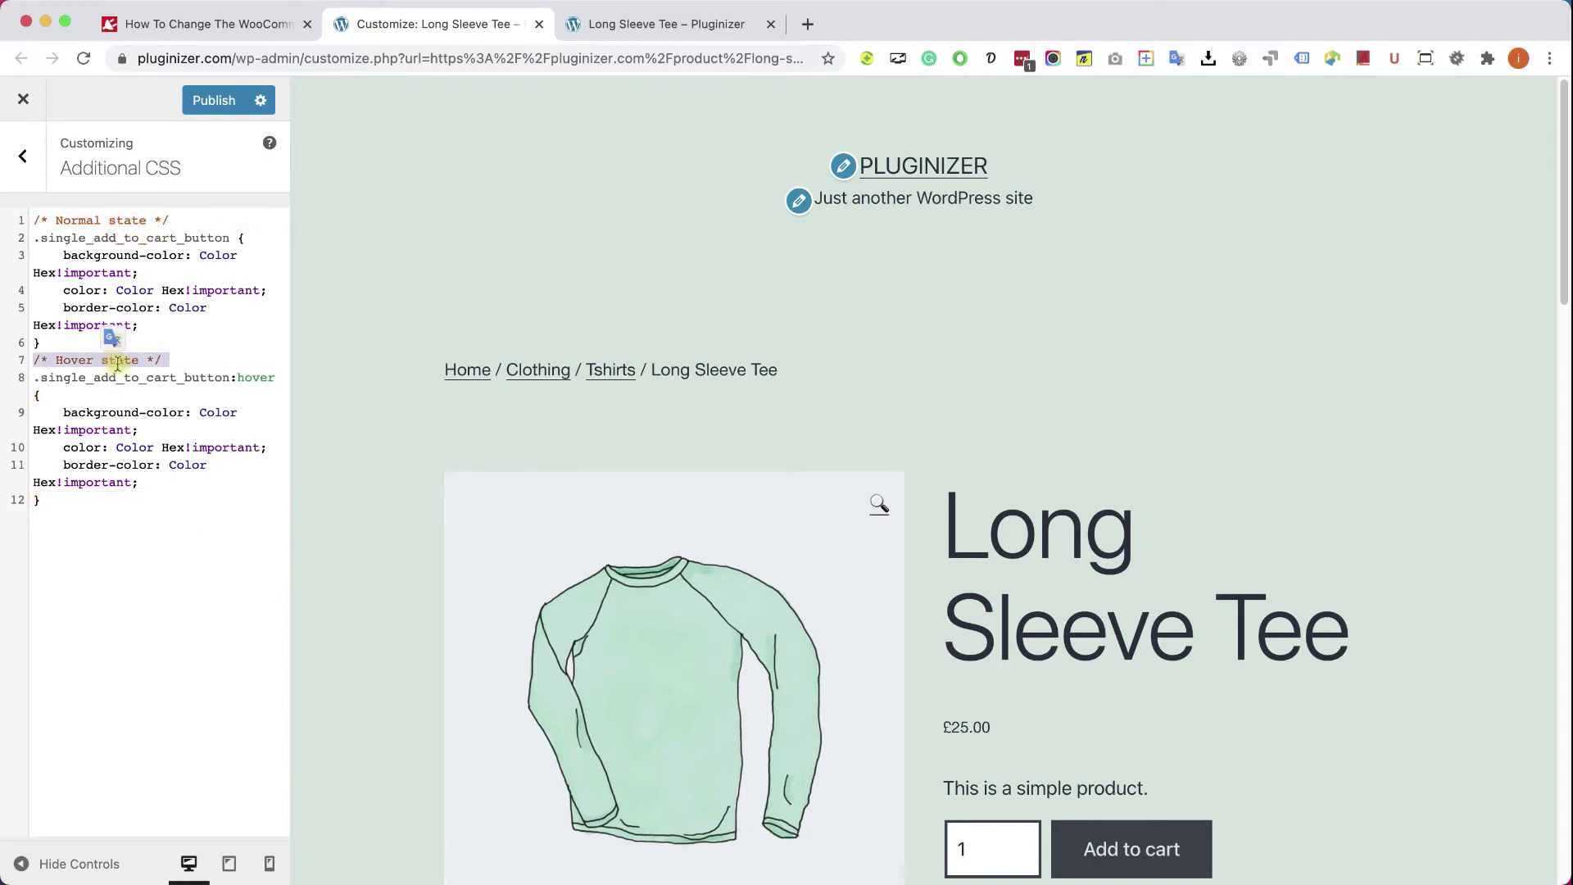
pyautogui.click(120, 359)
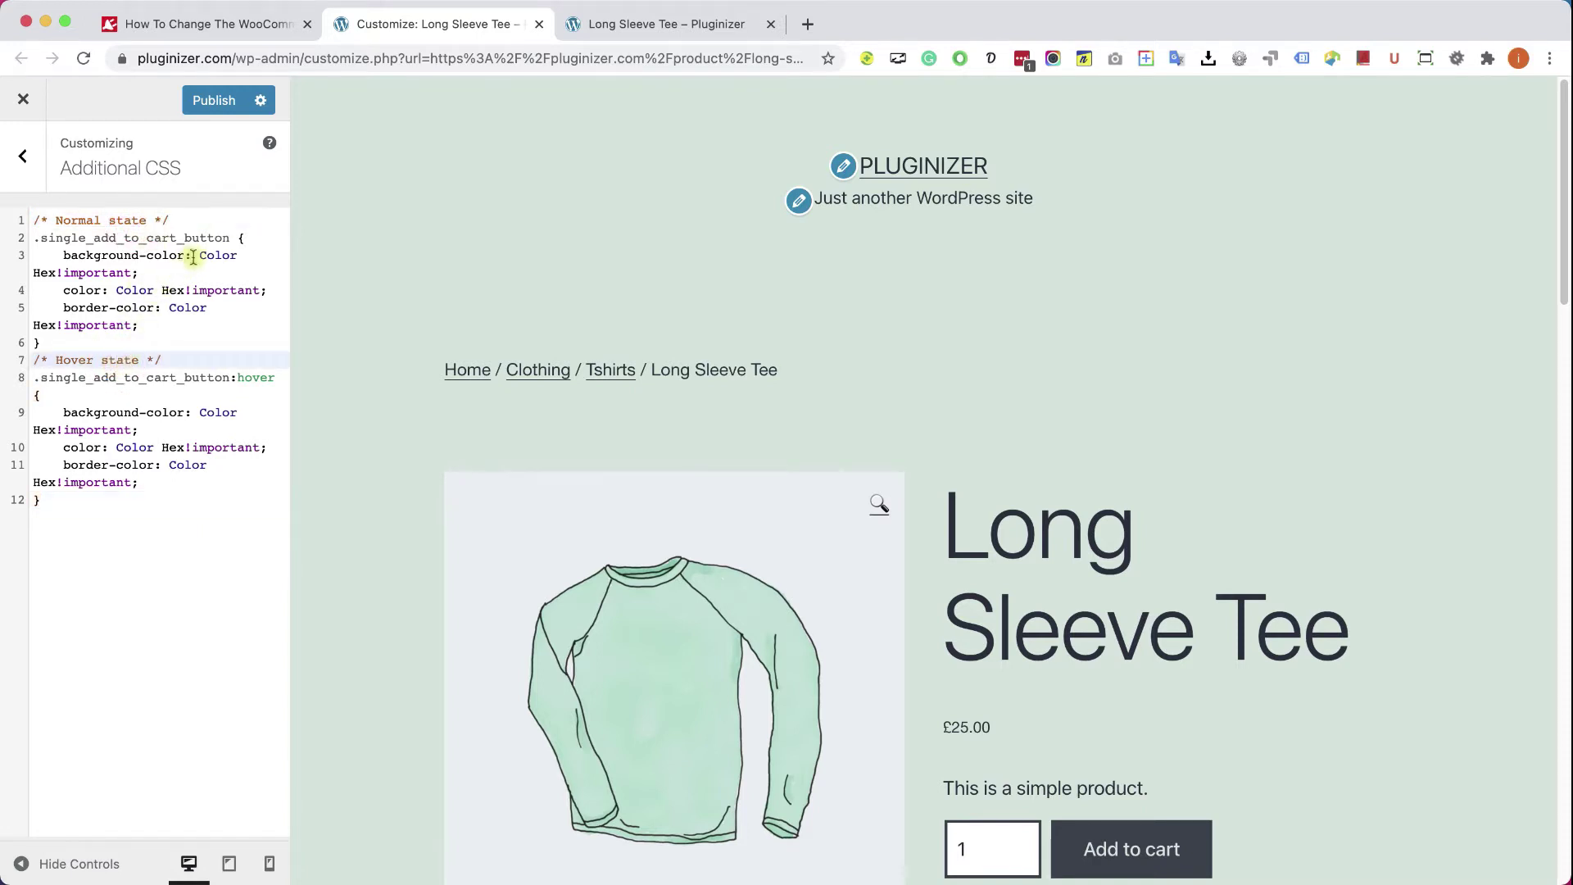
pyautogui.moveTo(198, 256); pyautogui.dragTo(61, 273)
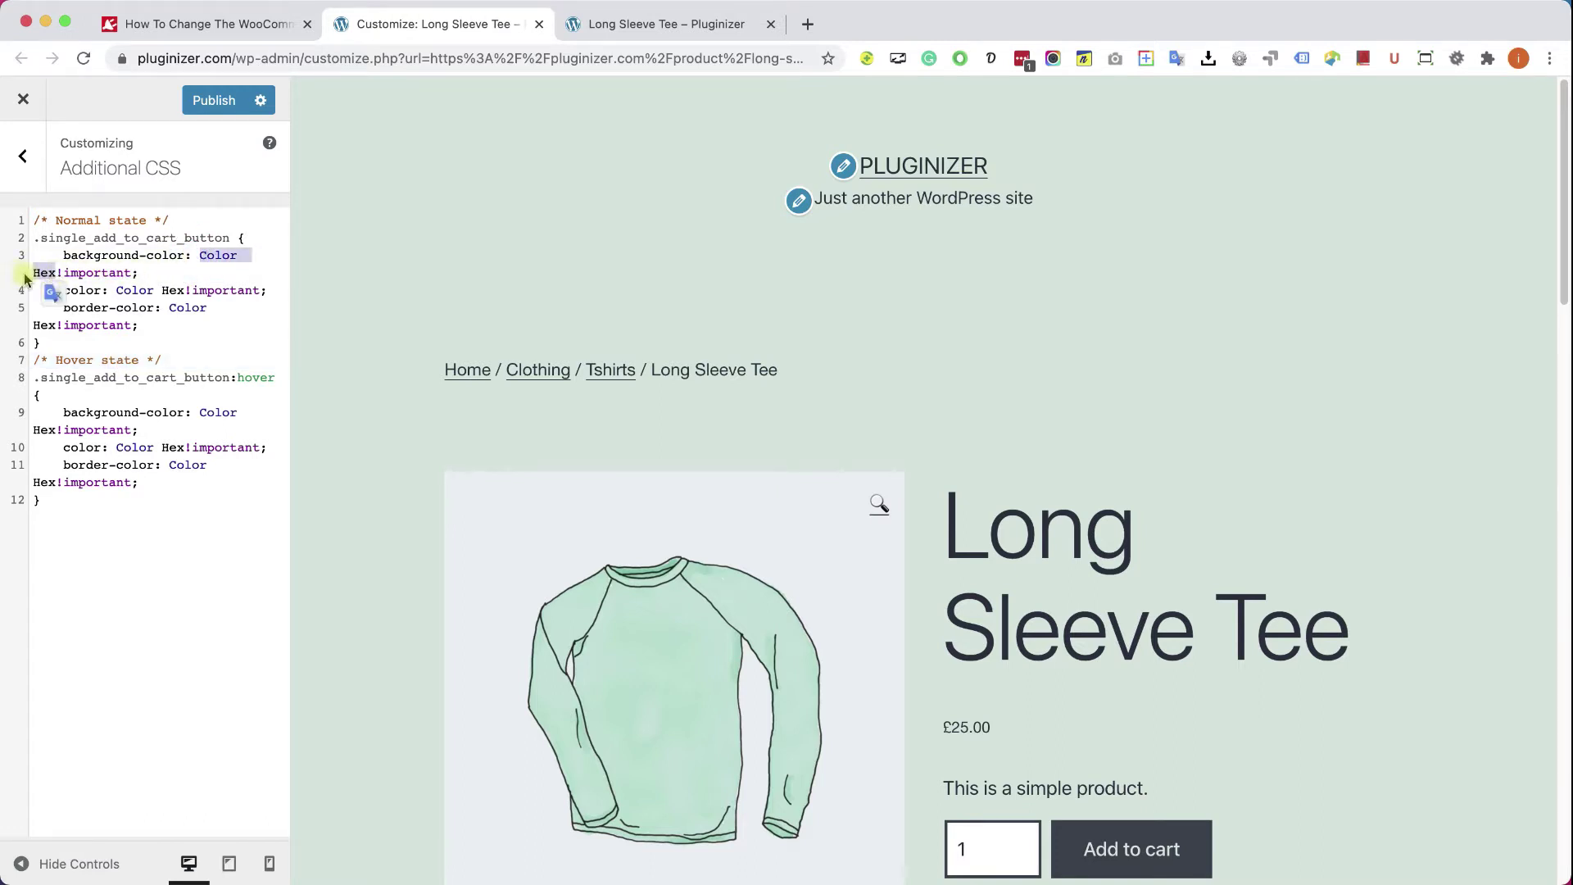
pyautogui.click(41, 272)
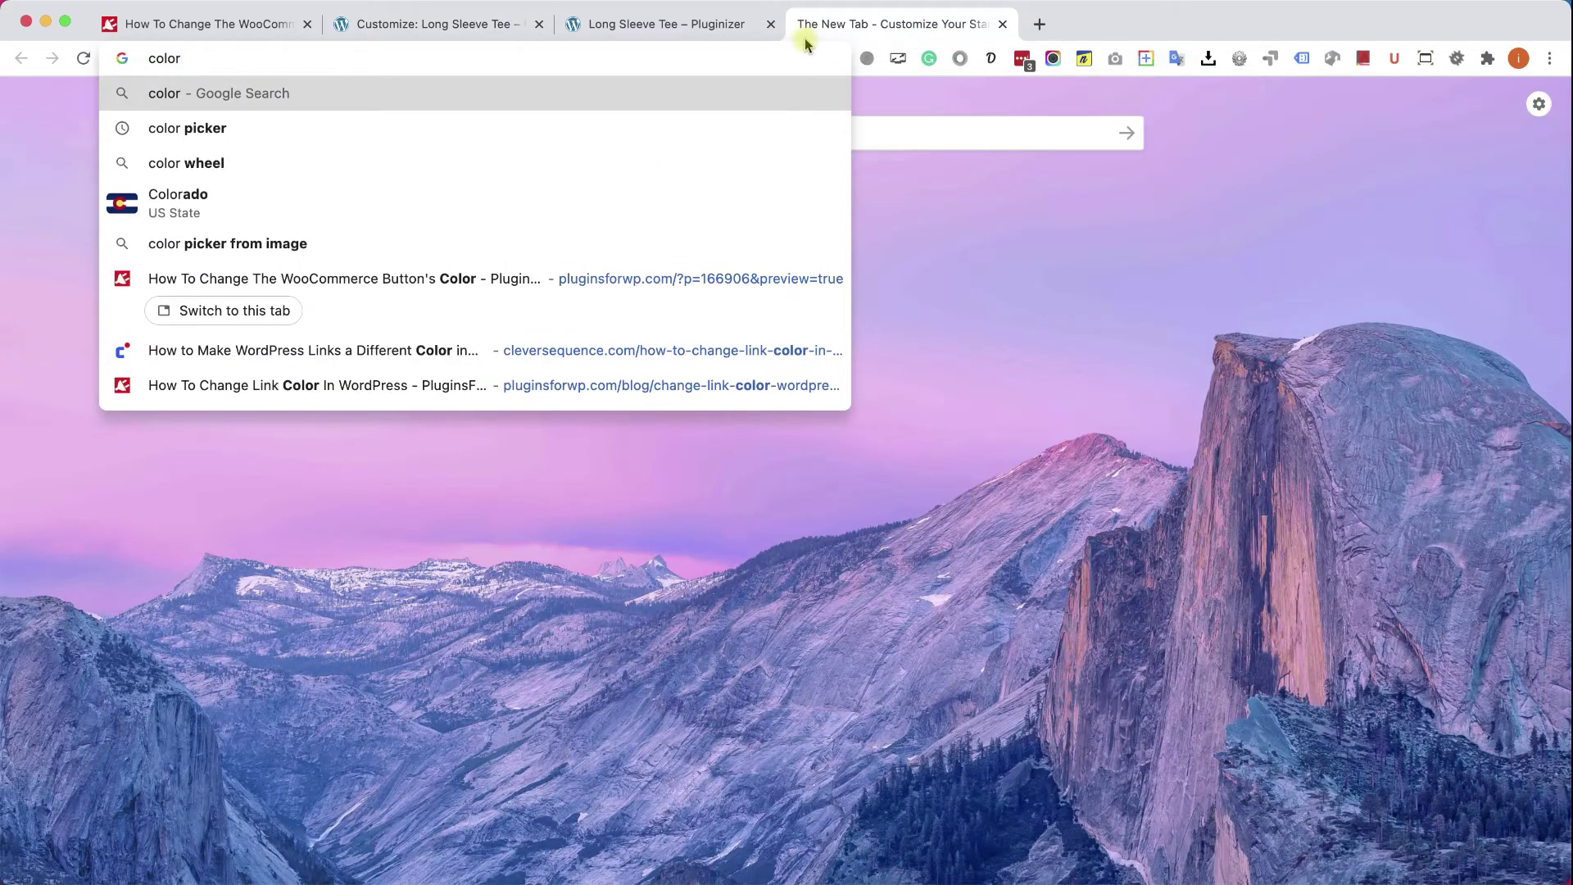
# Step: Search Google's colour picker, settle on green #27c239, and select its hex code
pyautogui.press('Down')
pyautogui.press('Return')
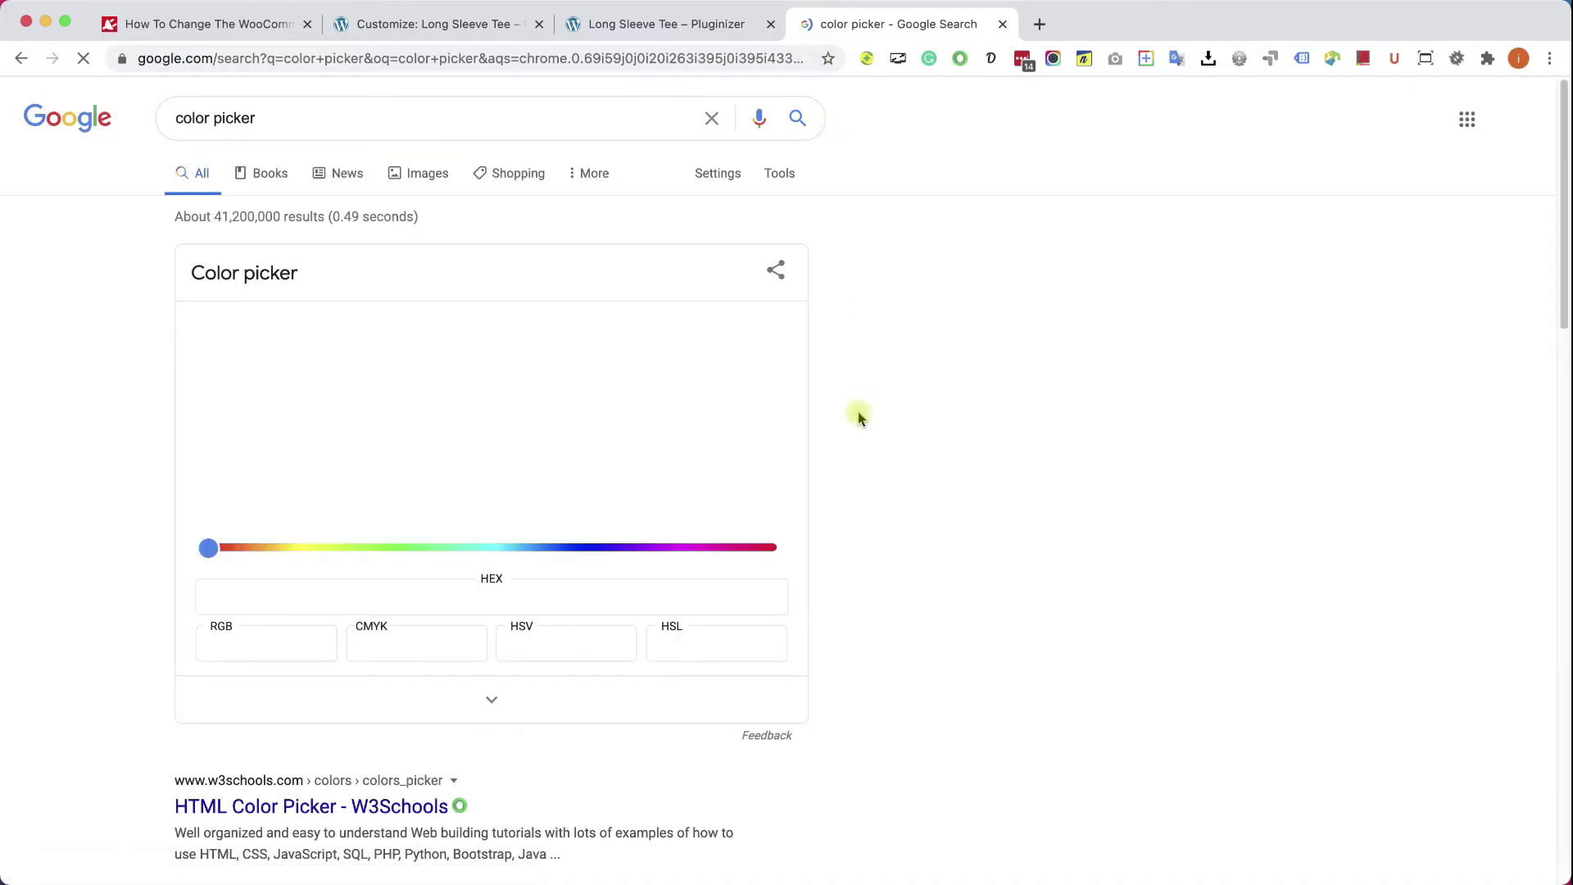
pyautogui.click(646, 343)
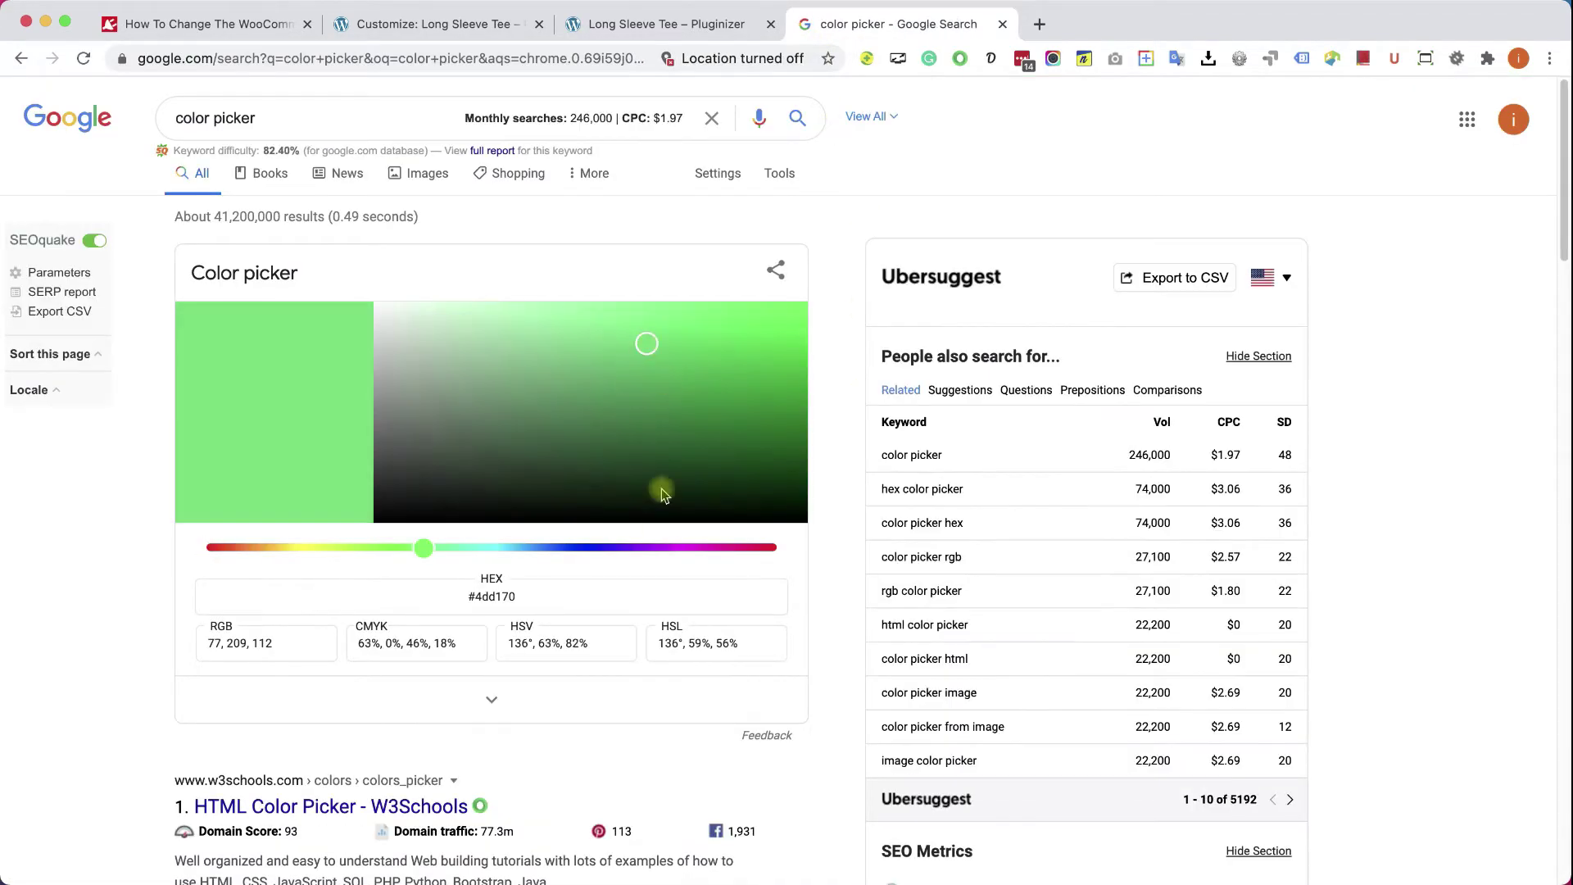
pyautogui.click(652, 549)
pyautogui.click(486, 550)
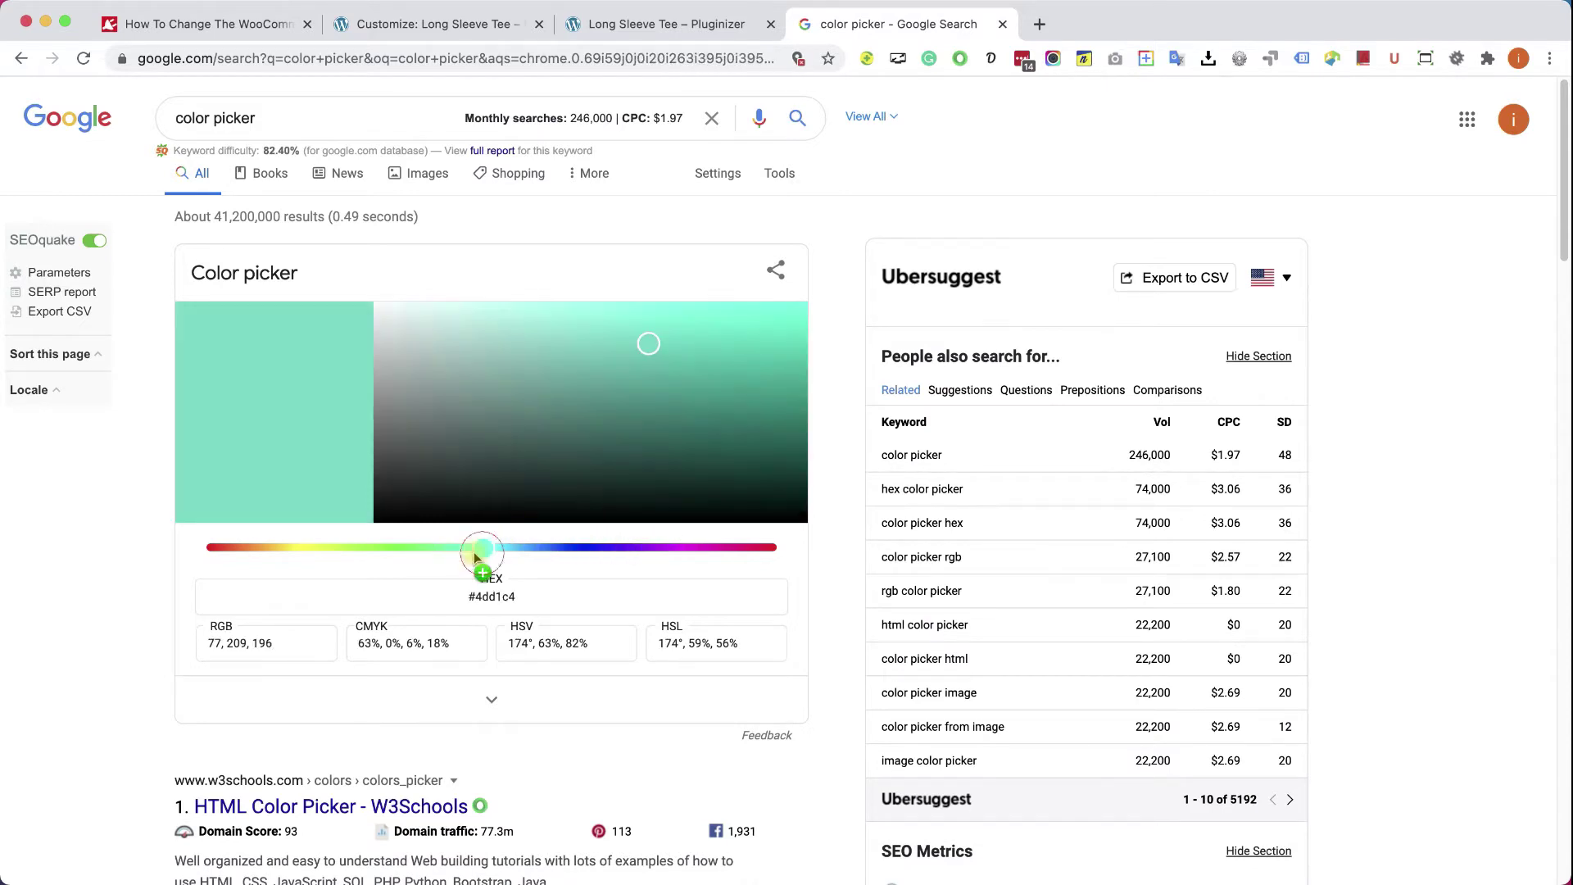
pyautogui.click(408, 550)
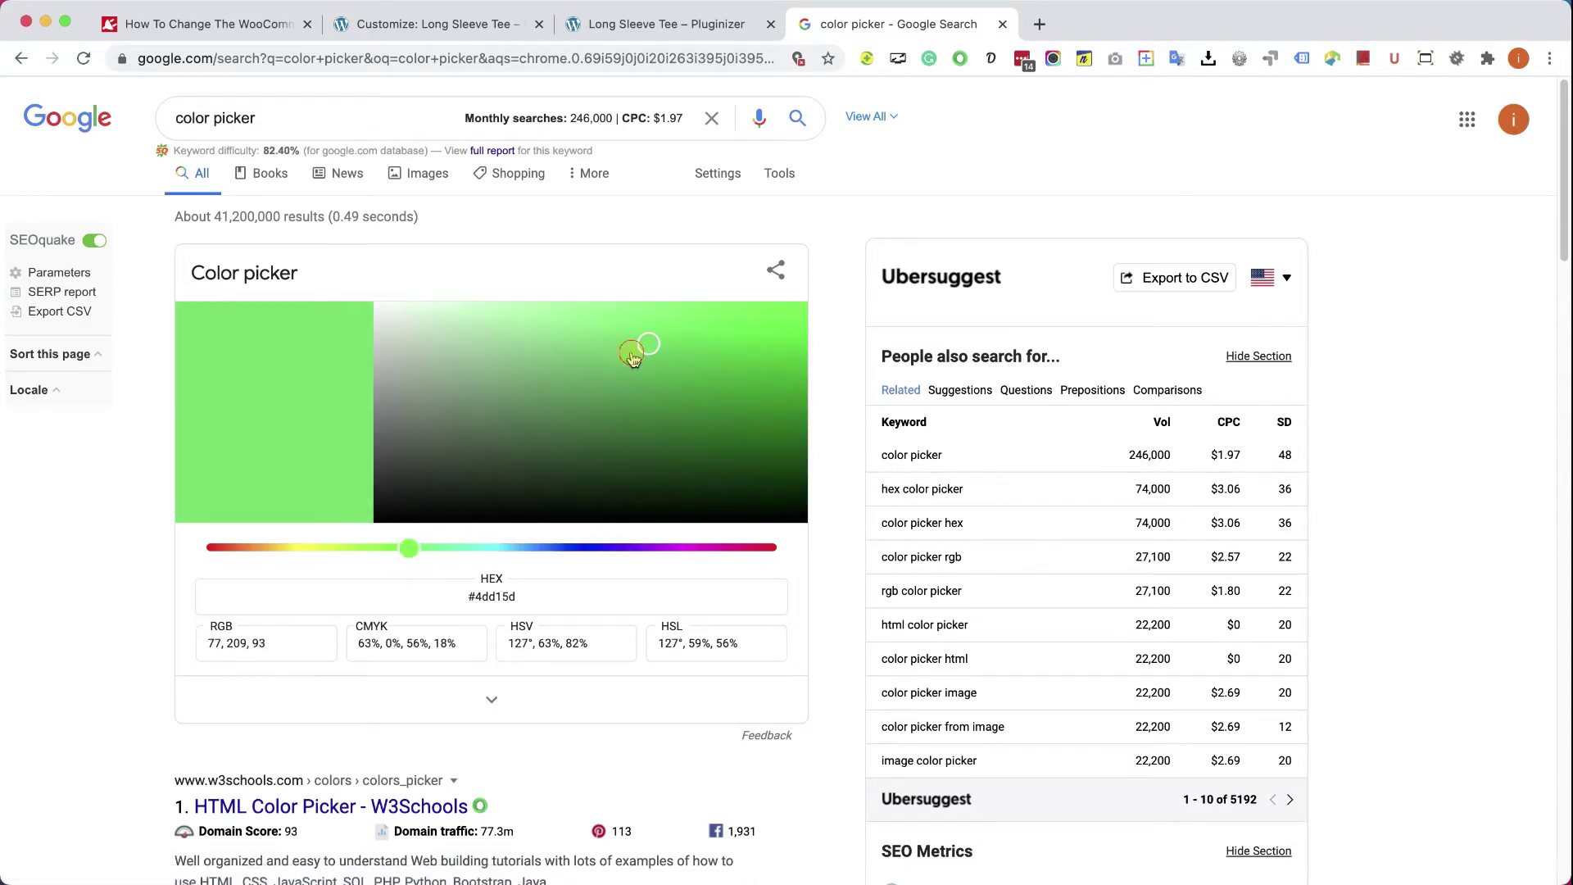
pyautogui.click(755, 354)
pyautogui.moveTo(755, 354); pyautogui.dragTo(721, 358)
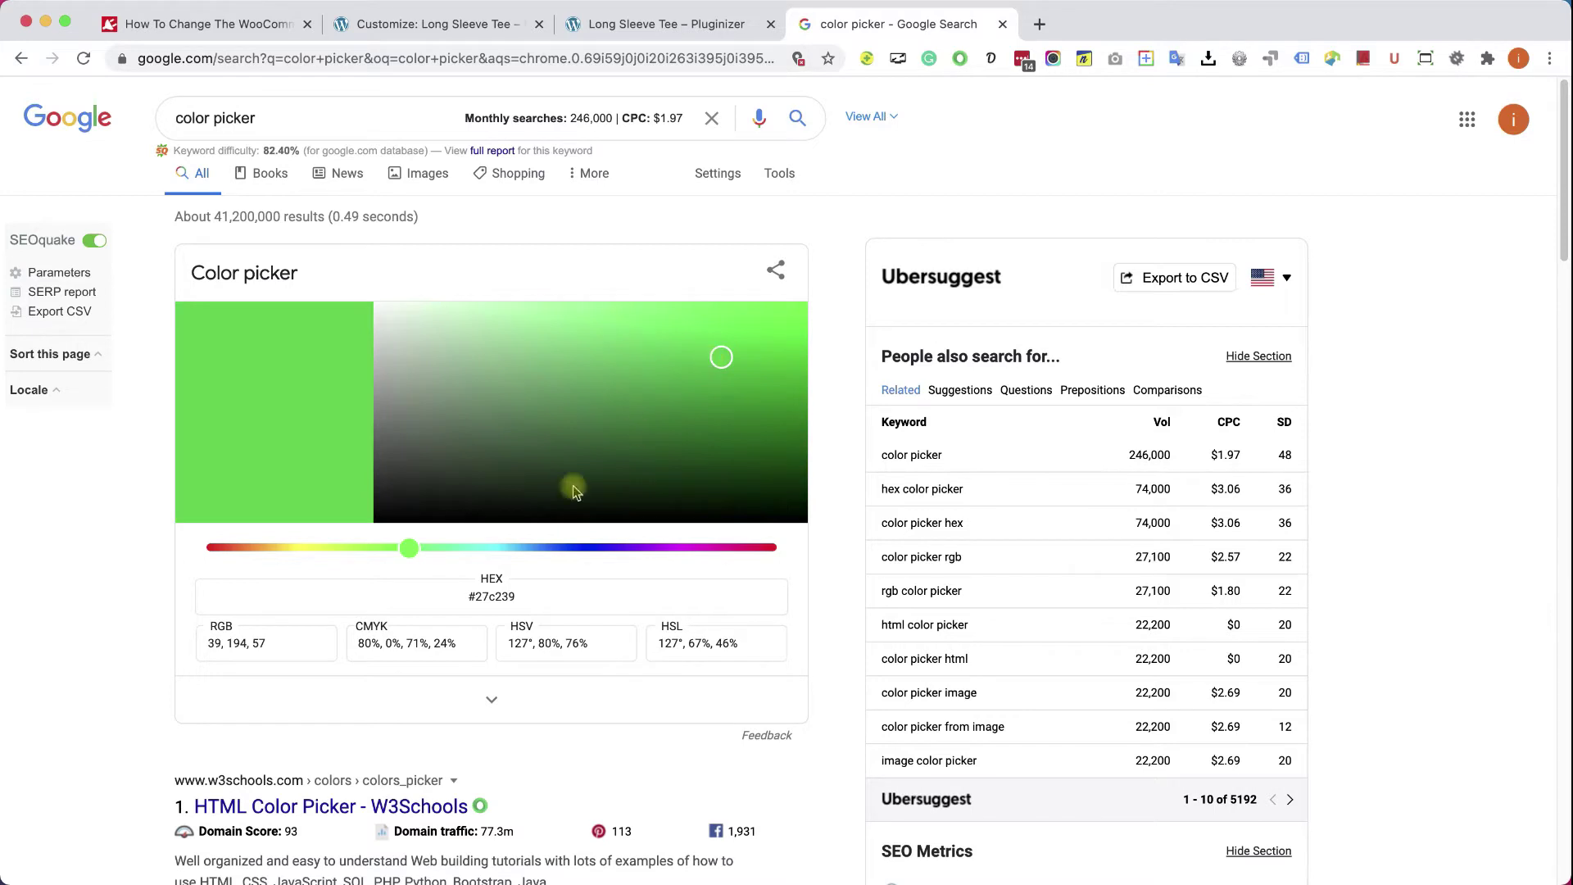
pyautogui.doubleClick(477, 595)
pyautogui.click(423, 24)
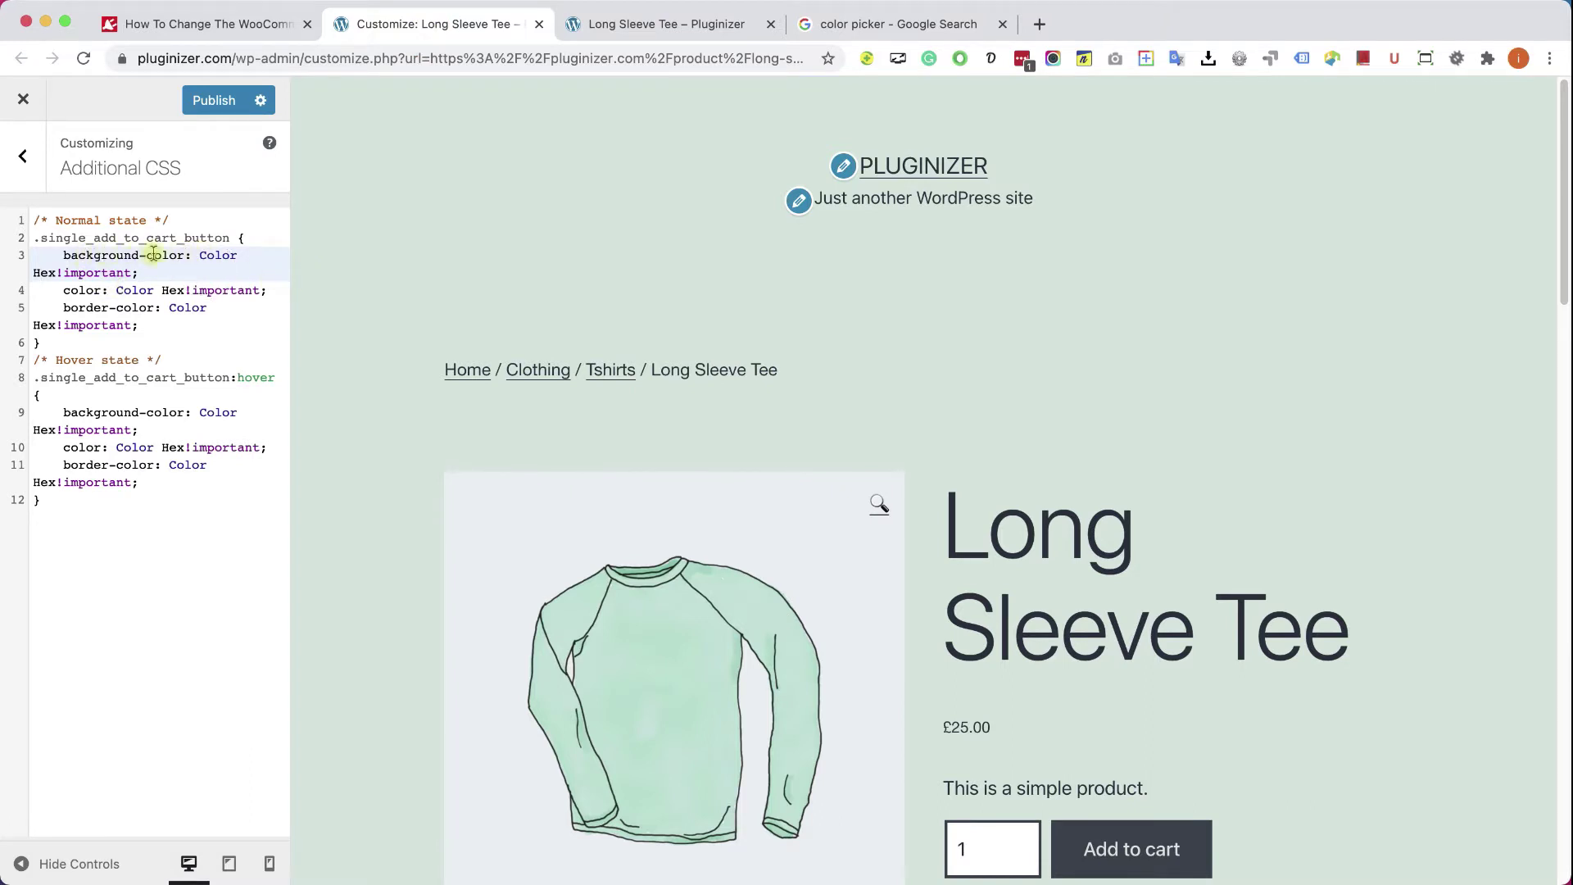
# Step: Replace line 3's Color Hex placeholder with the green background colour #27c239
pyautogui.moveTo(200, 256); pyautogui.dragTo(49, 274)
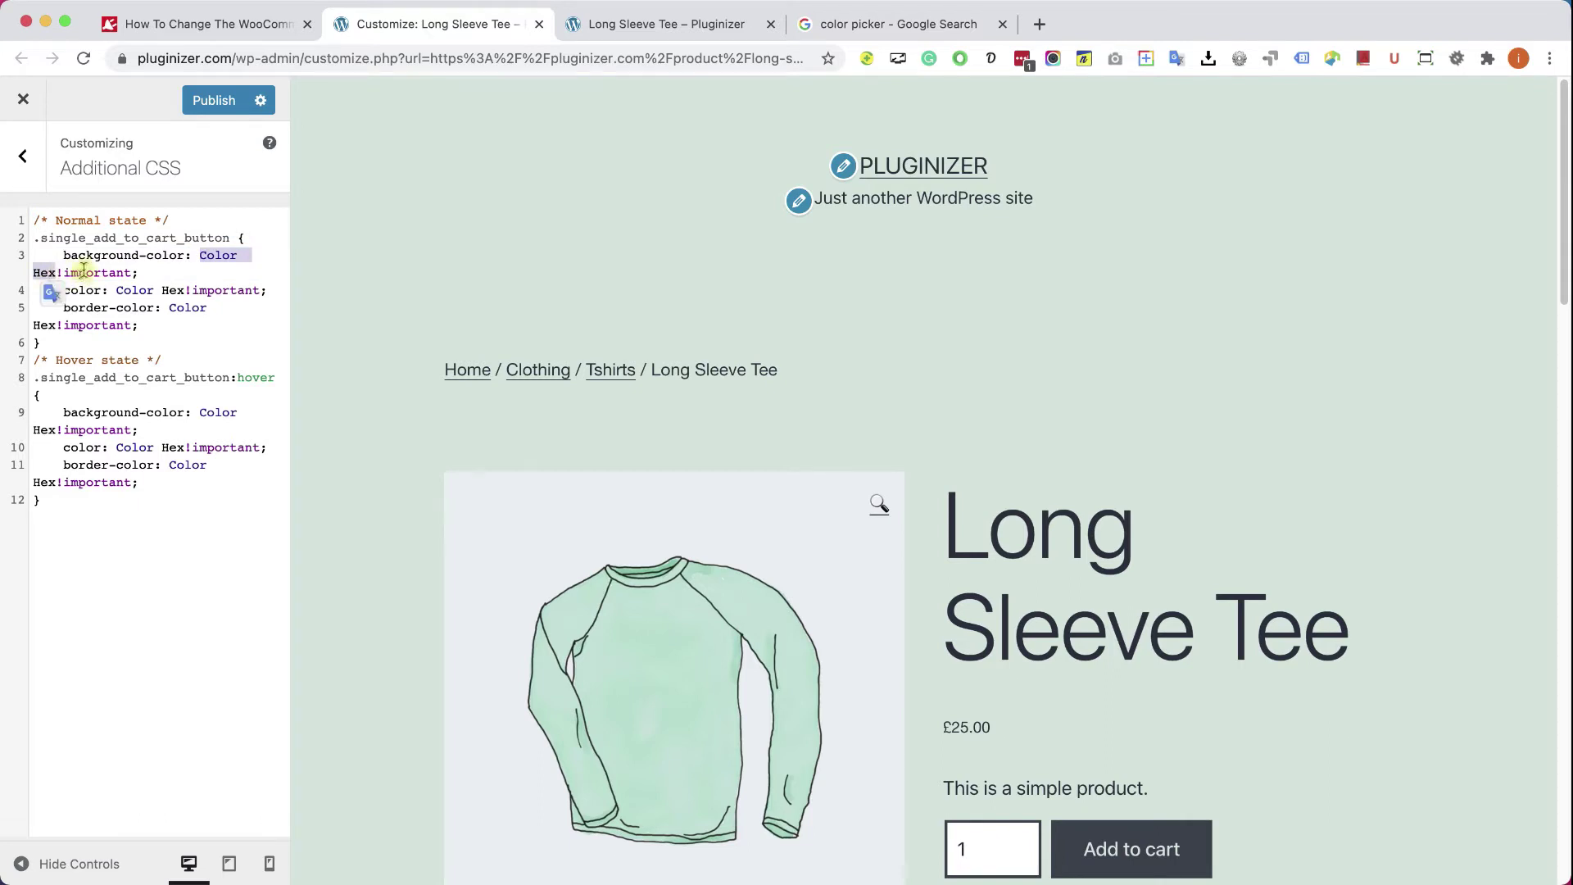
pyautogui.press('BackSpace')
pyautogui.write('#27c239')
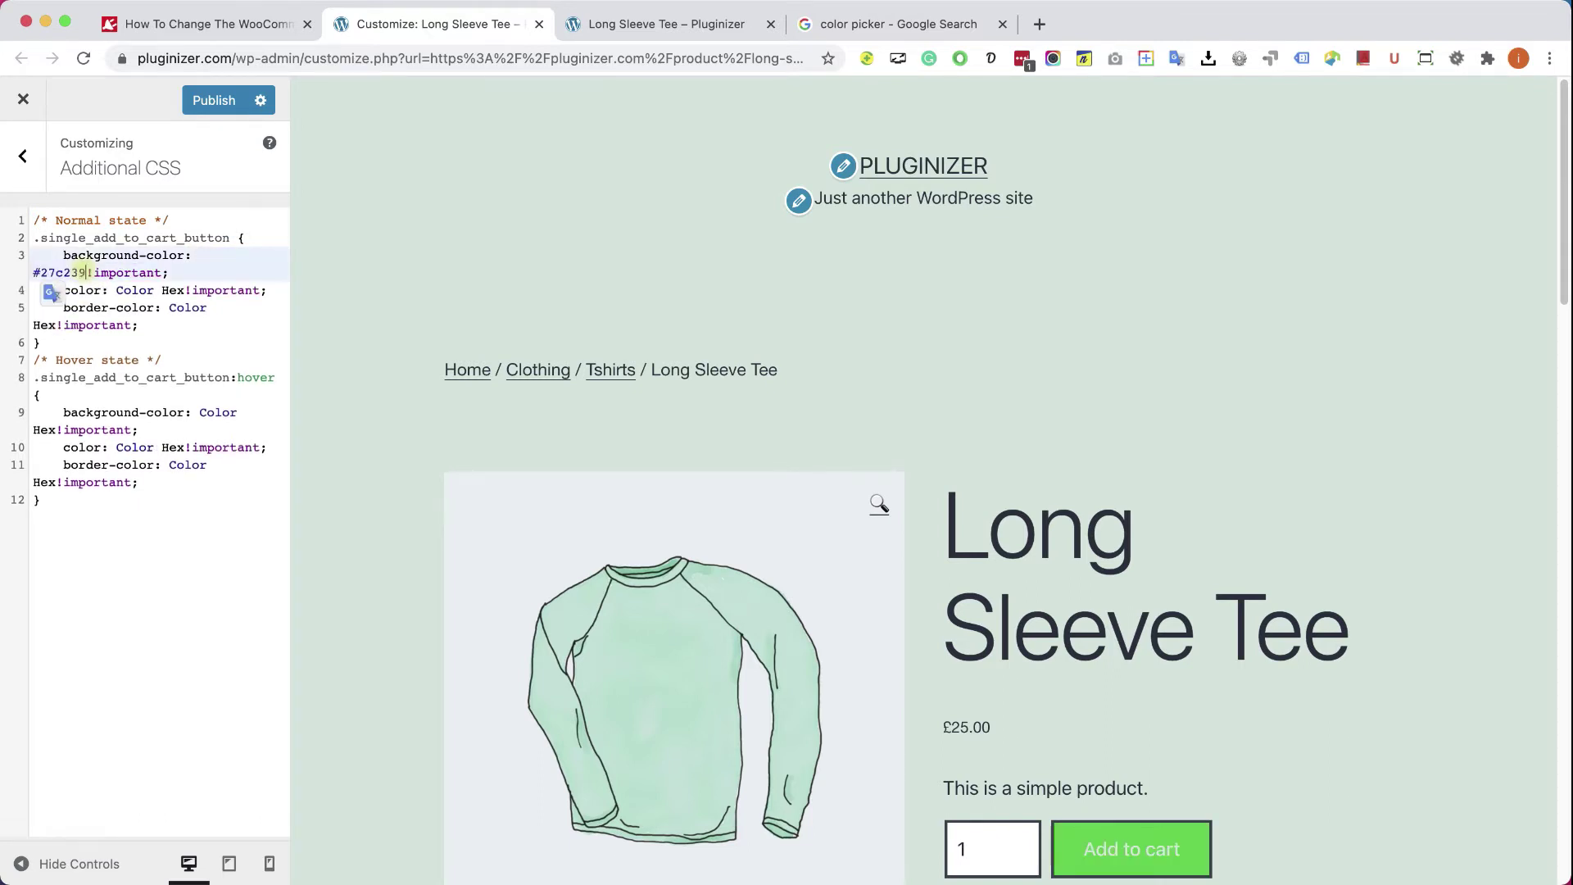
pyautogui.scroll(-3, 1057, 526)
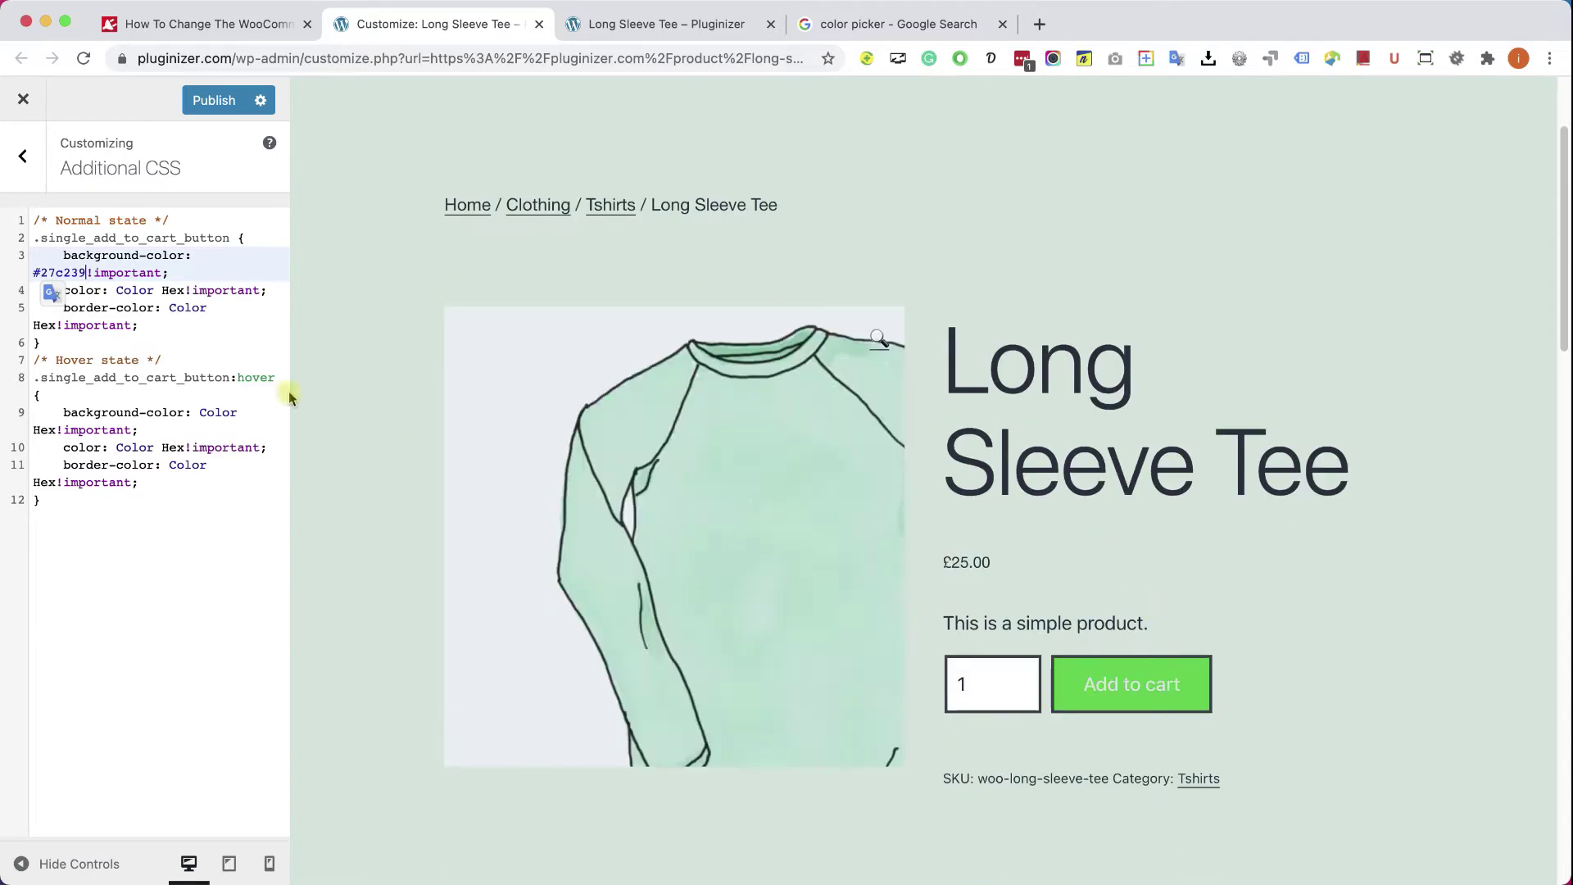
# Step: Set the button text colour to #ffffff and the hover text colour to #000000
pyautogui.click(168, 292)
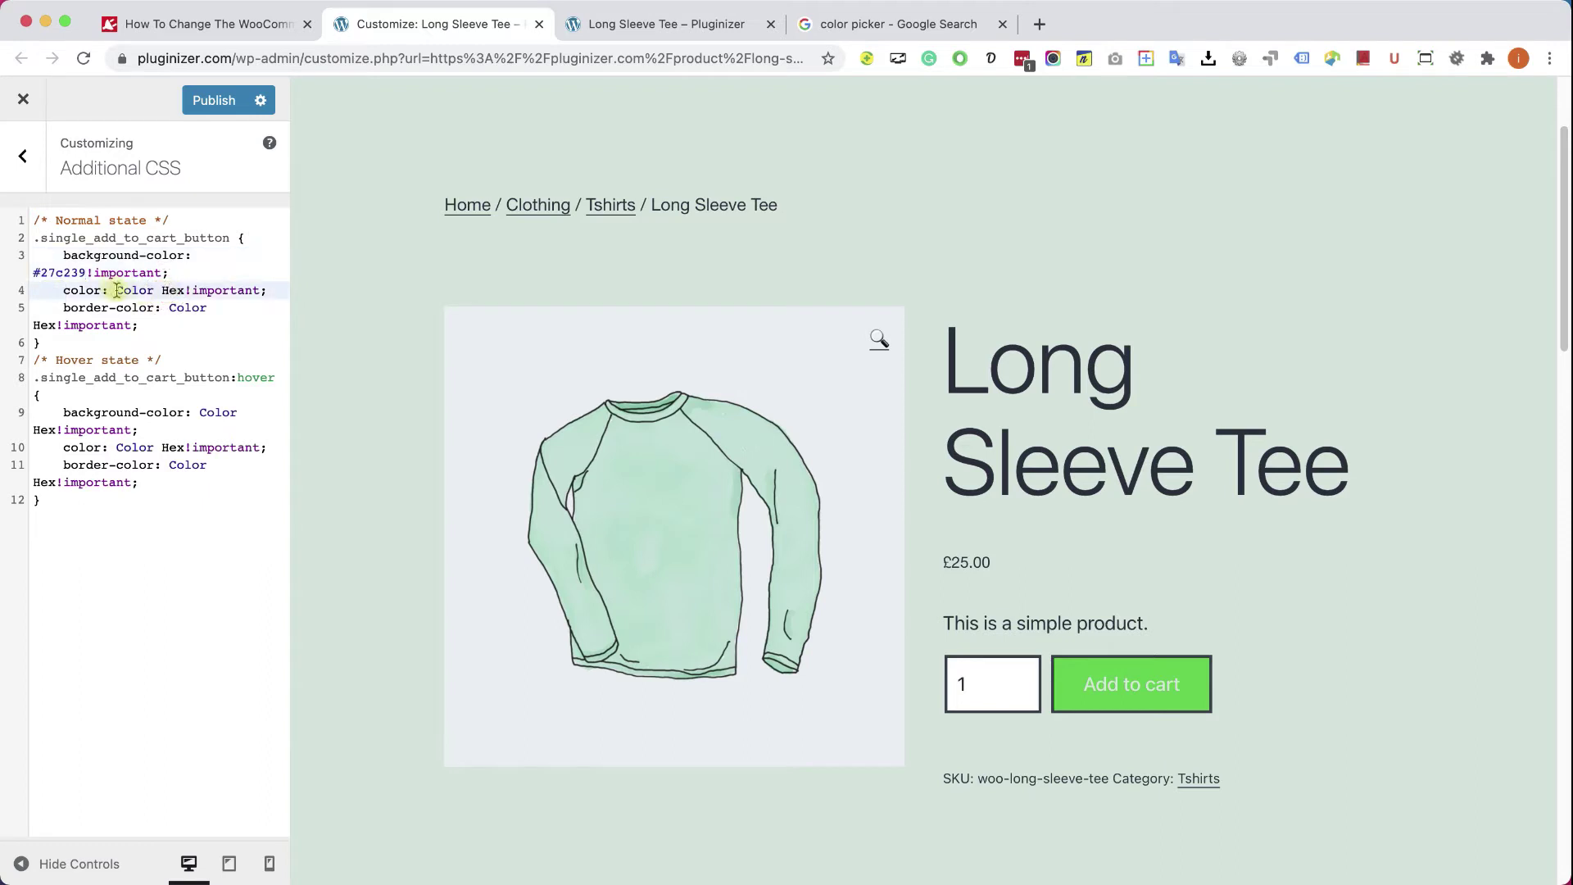
pyautogui.moveTo(115, 291); pyautogui.dragTo(181, 291)
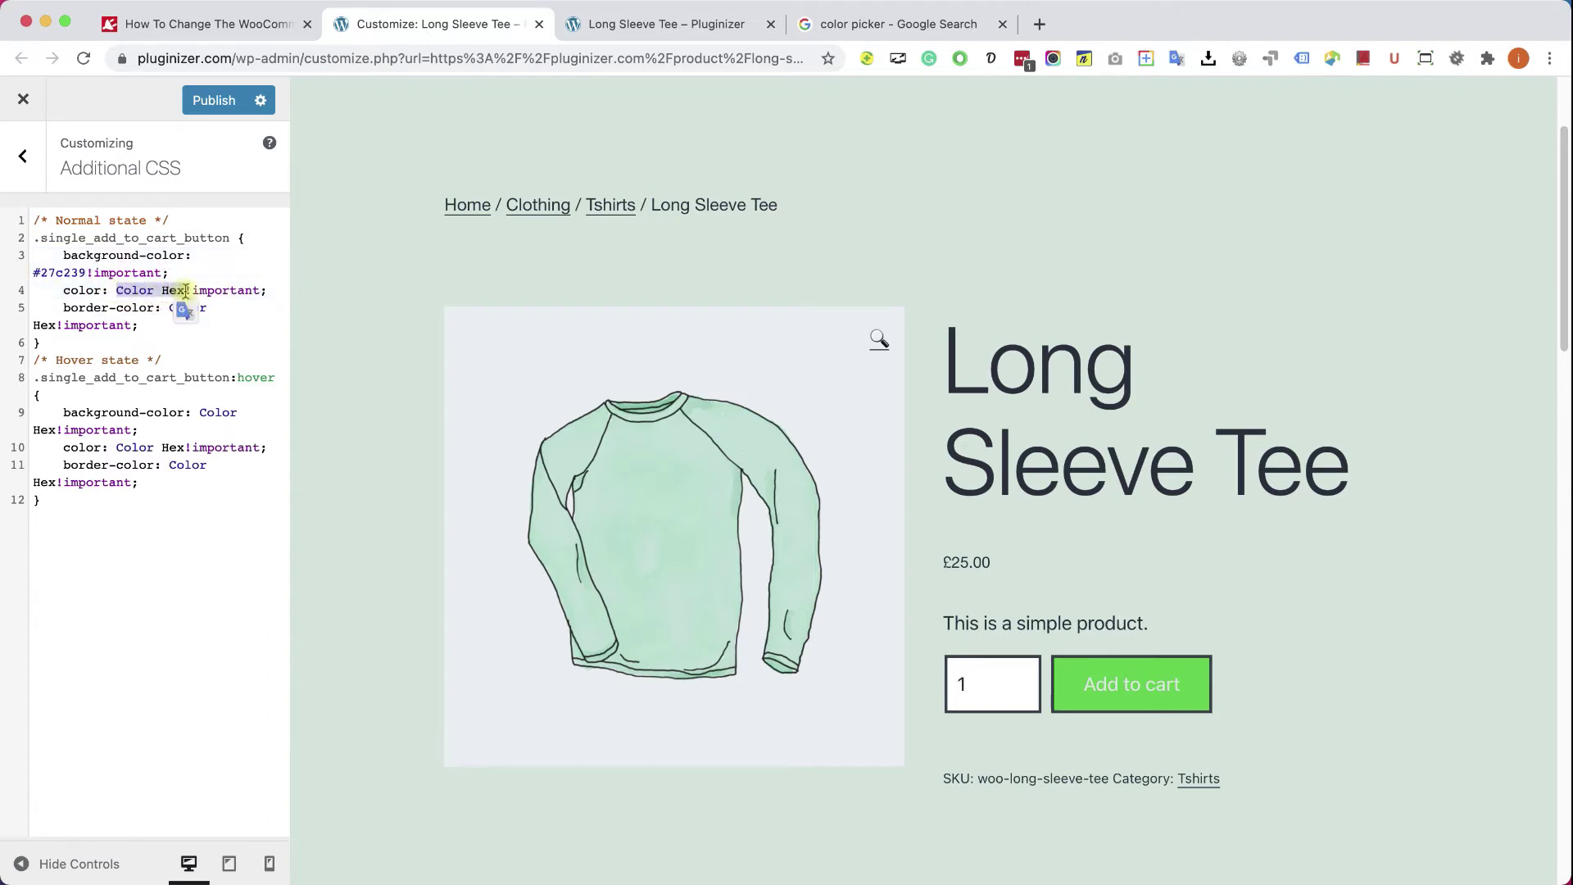
pyautogui.write('#ffffff')
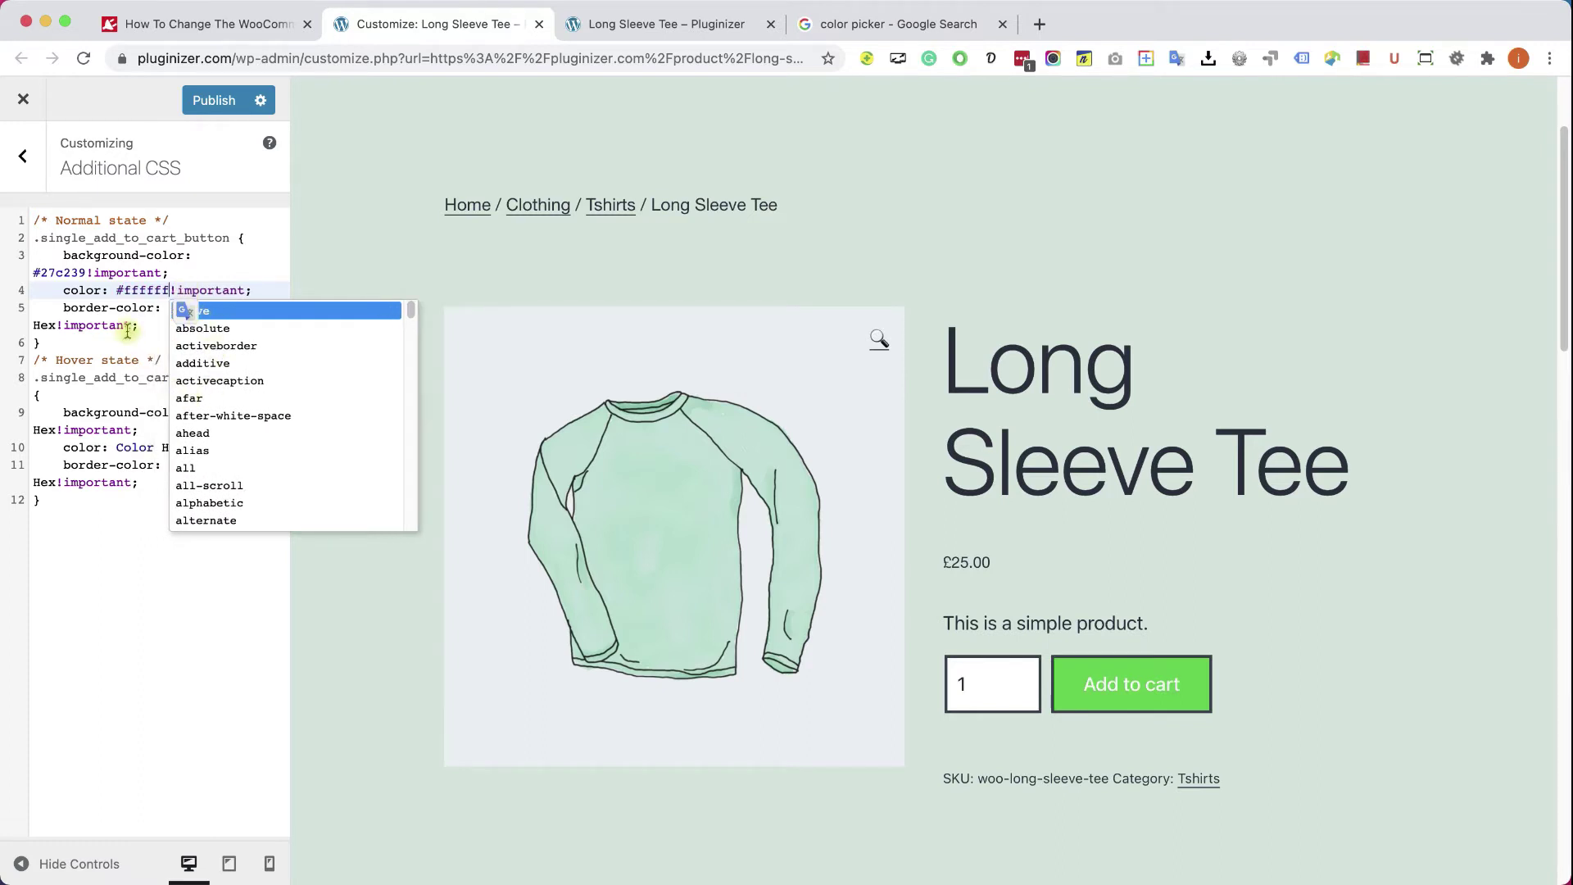
pyautogui.press('Escape')
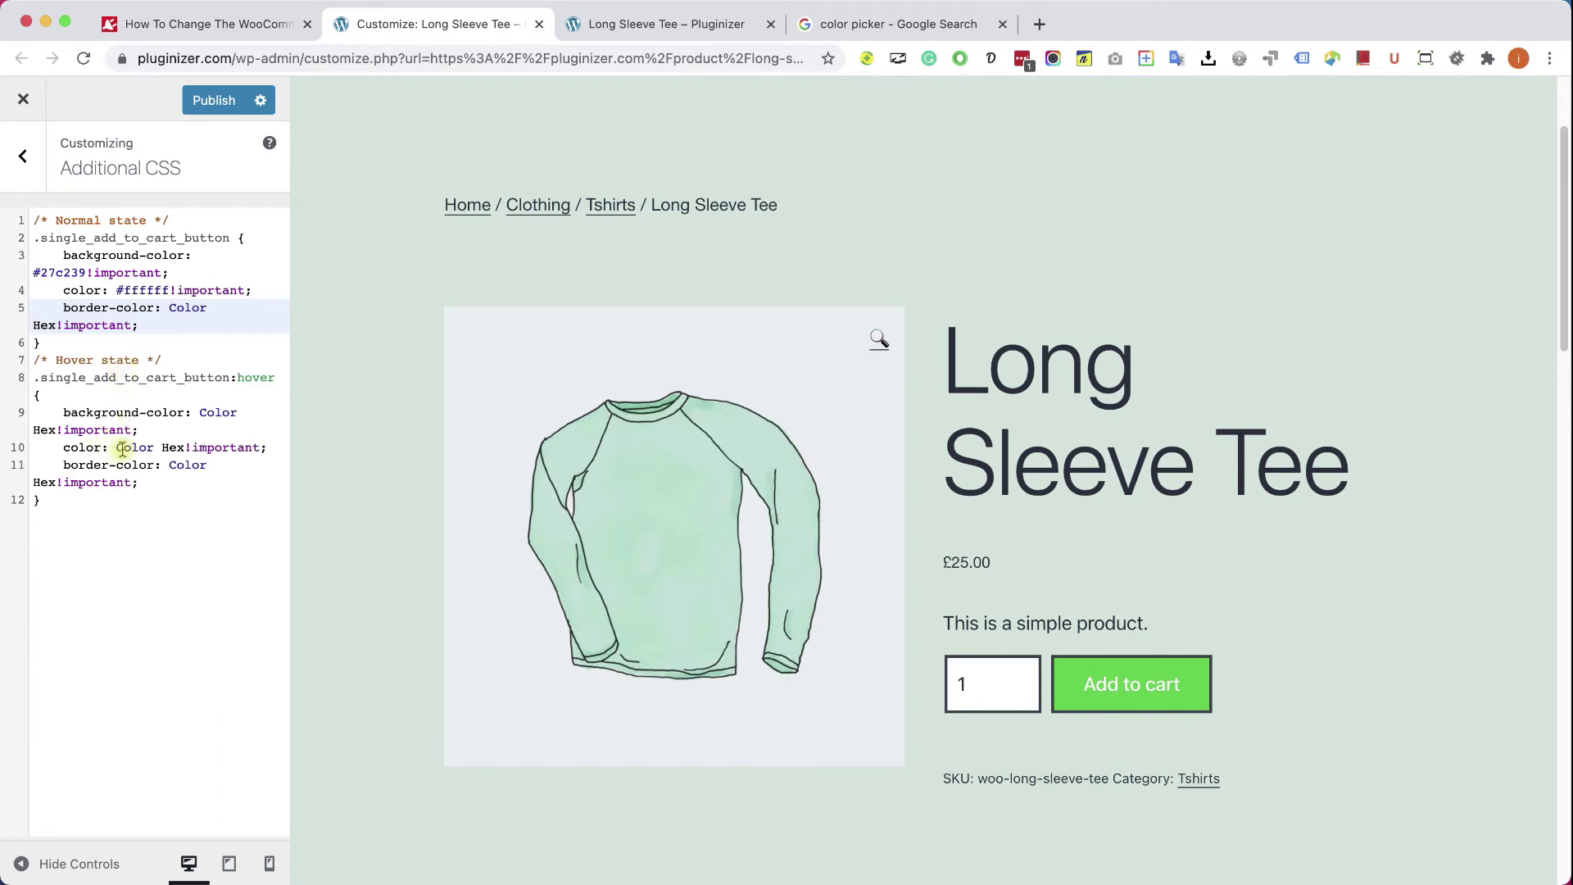
pyautogui.moveTo(113, 448); pyautogui.dragTo(180, 450)
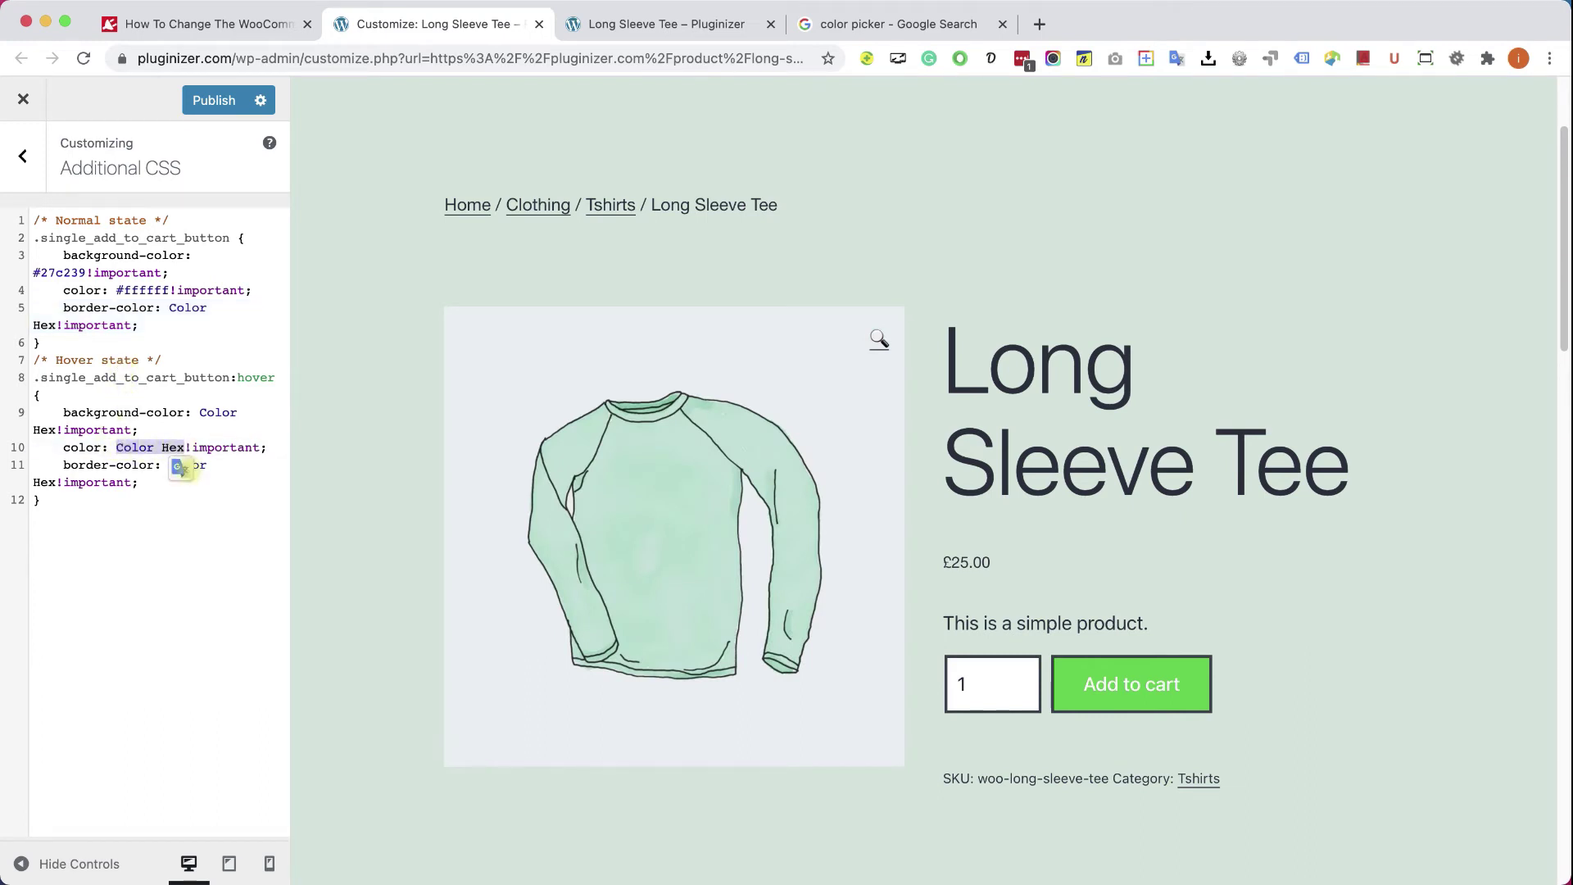
pyautogui.write('#00')
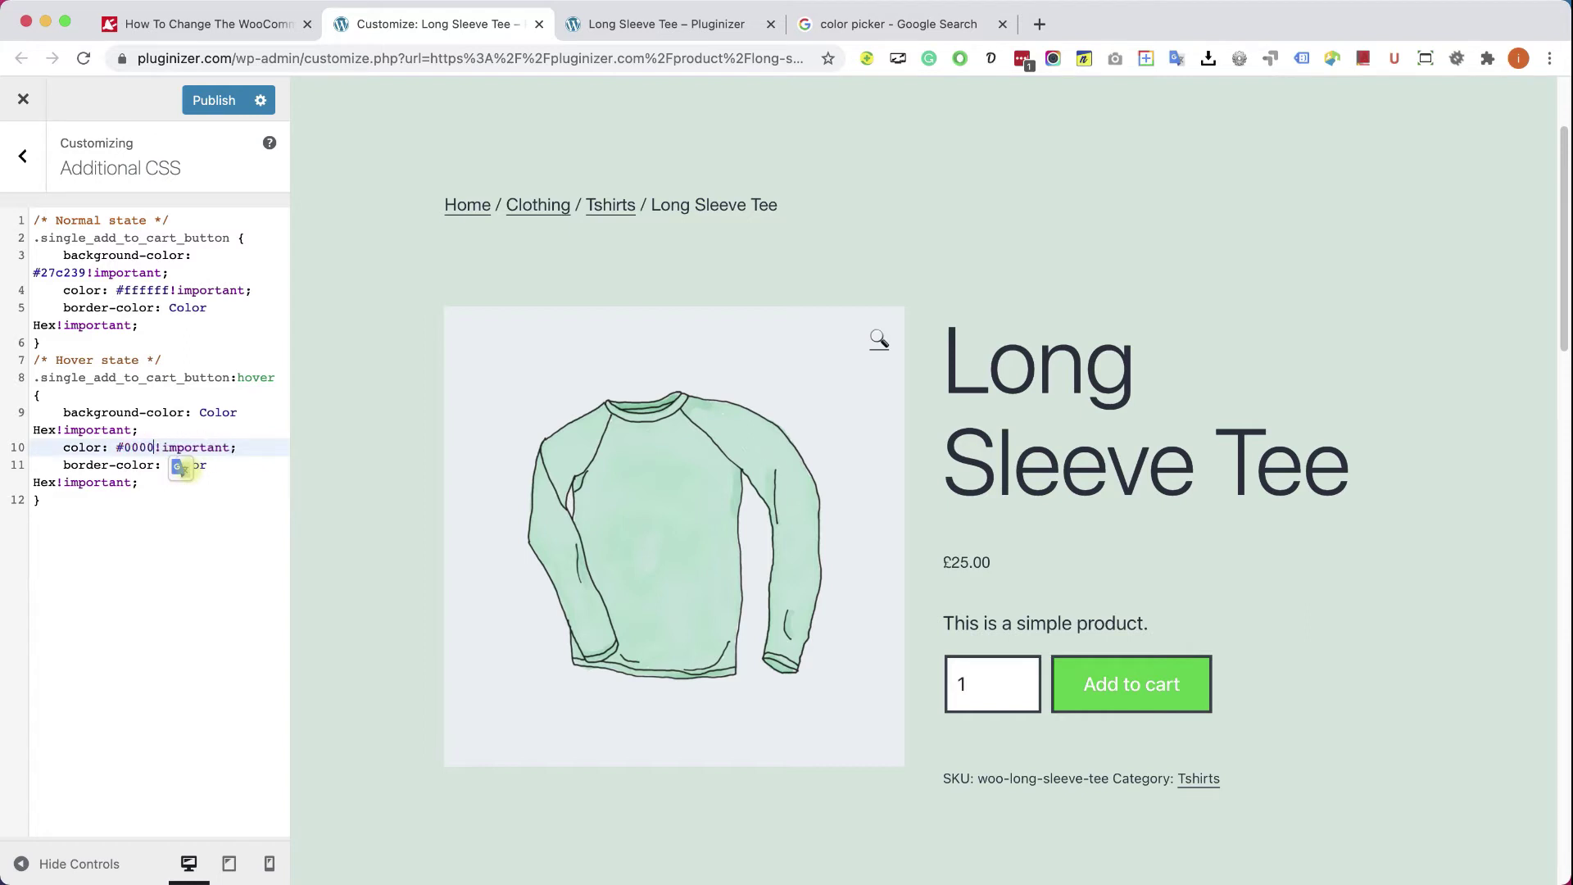
pyautogui.write('00')
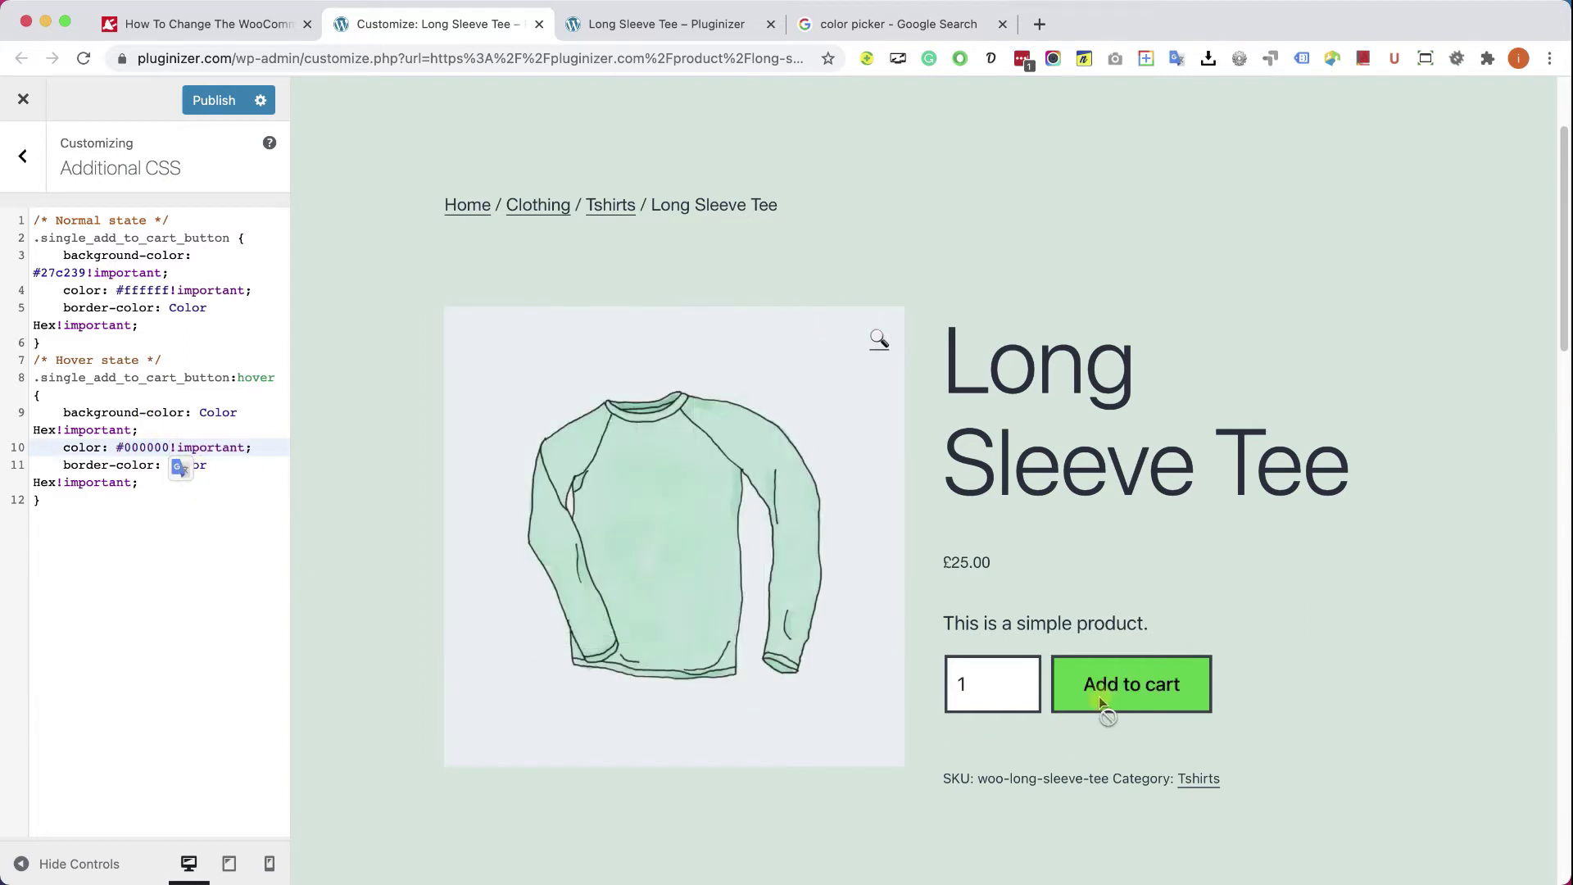
pyautogui.click(177, 531)
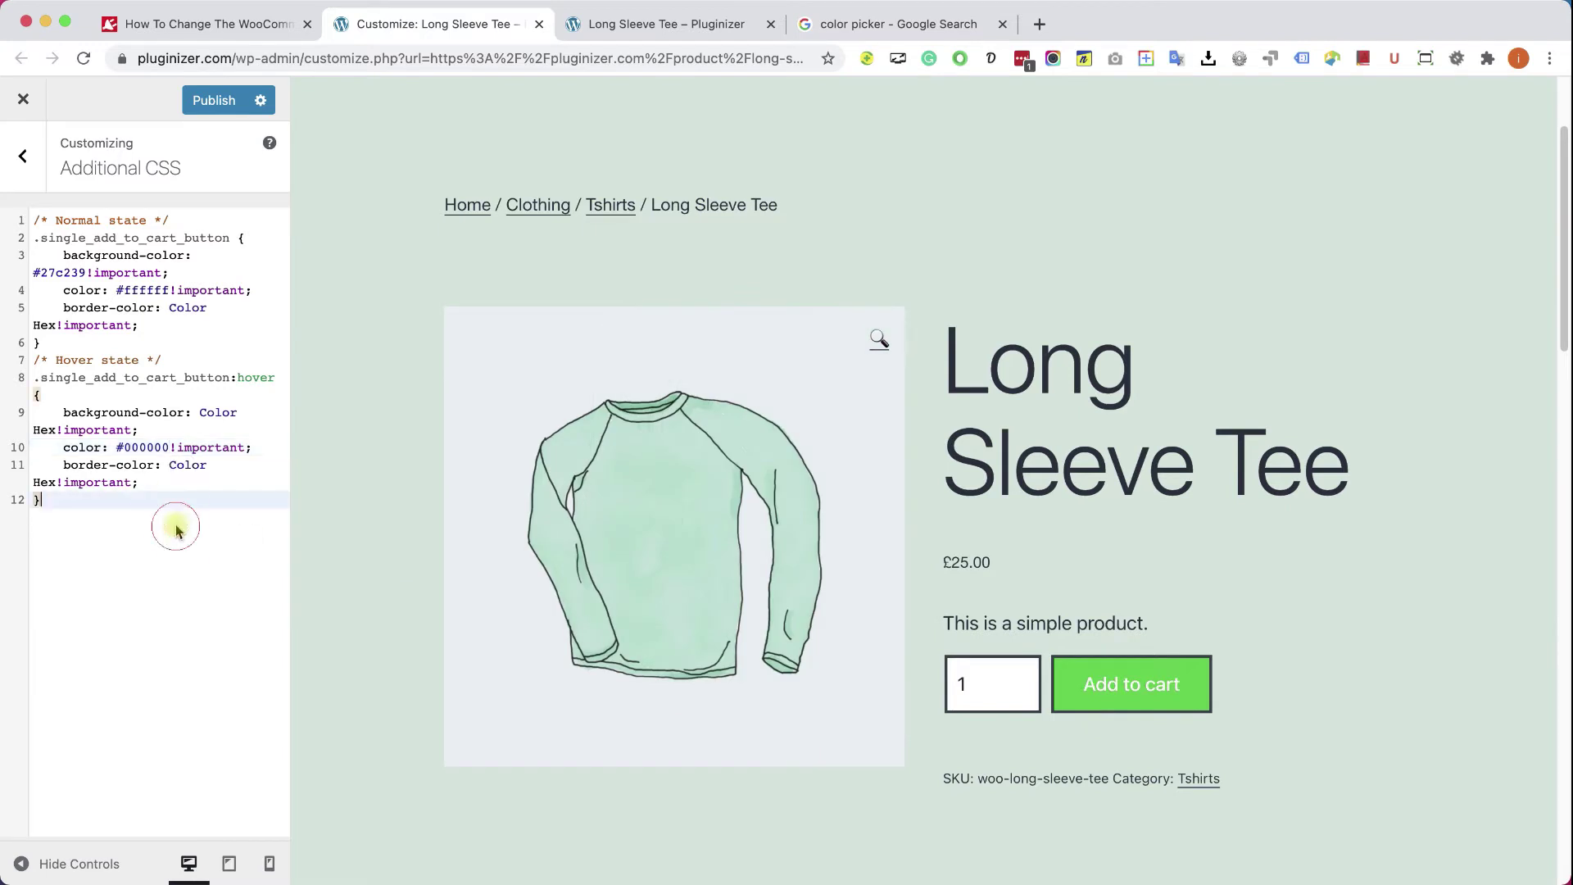
# Step: Delete the hover border-color, hover background-color and normal border-color rules, then publish
pyautogui.click(155, 482)
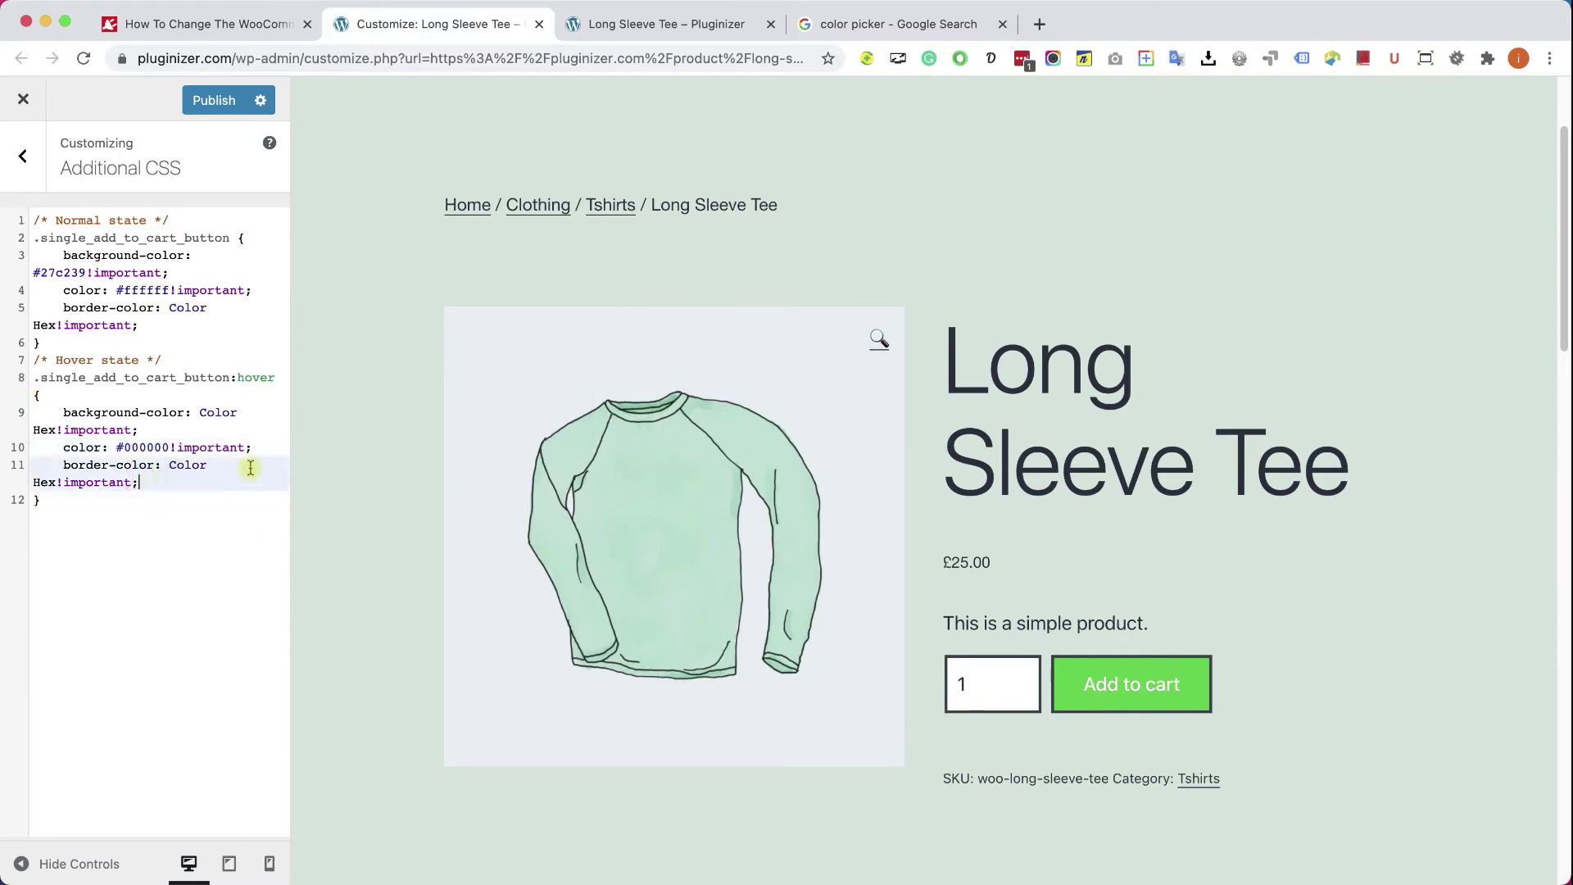
pyautogui.tripleClick(249, 468)
pyautogui.press('BackSpace')
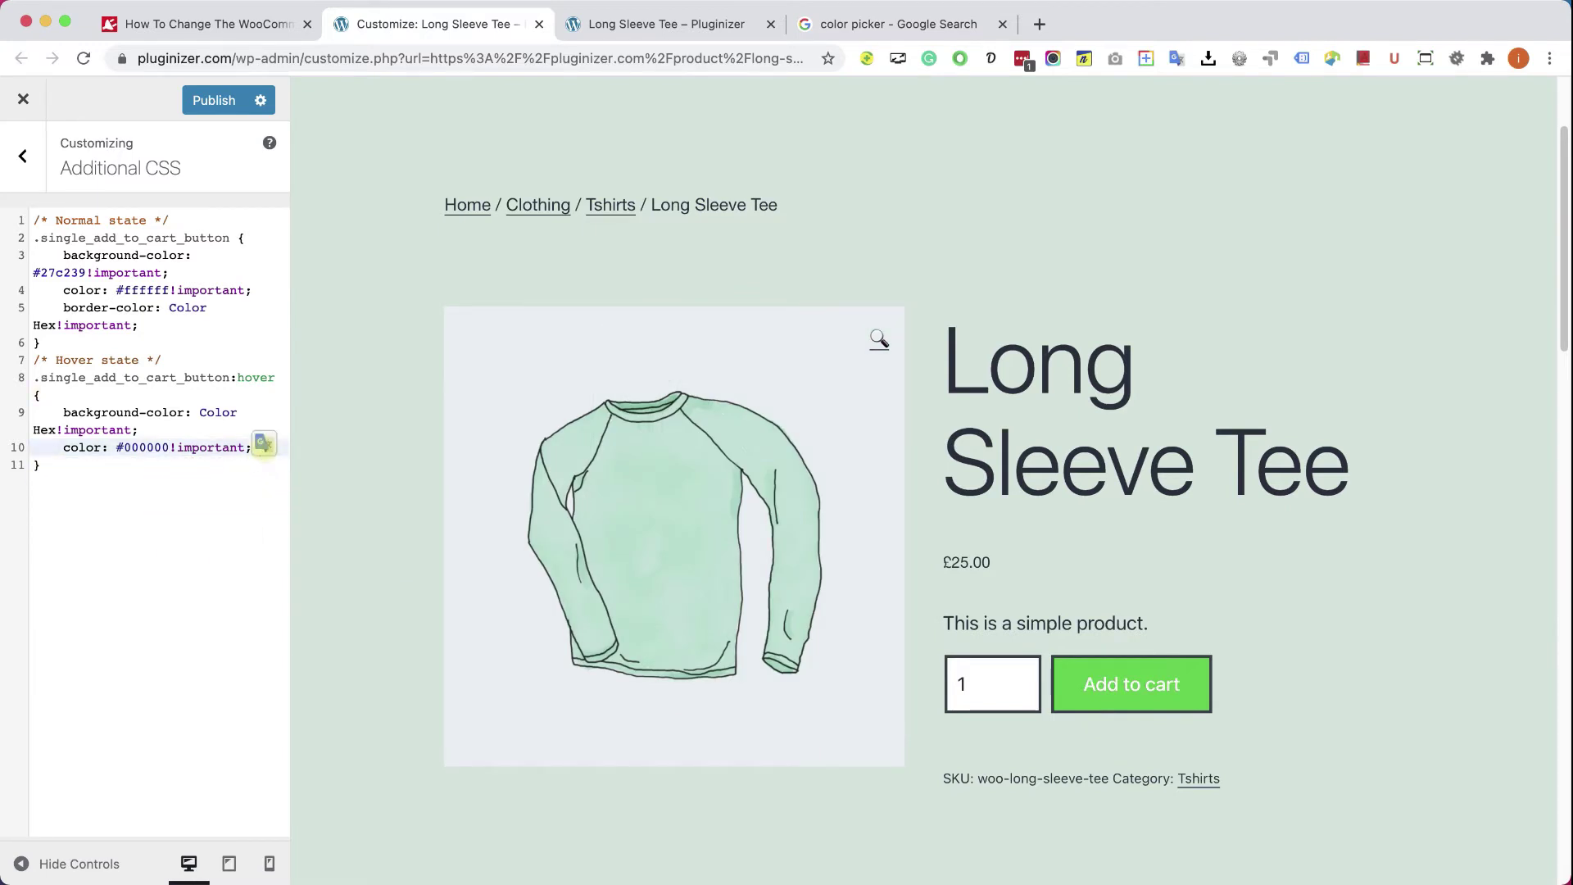
pyautogui.moveTo(140, 430); pyautogui.dragTo(47, 391)
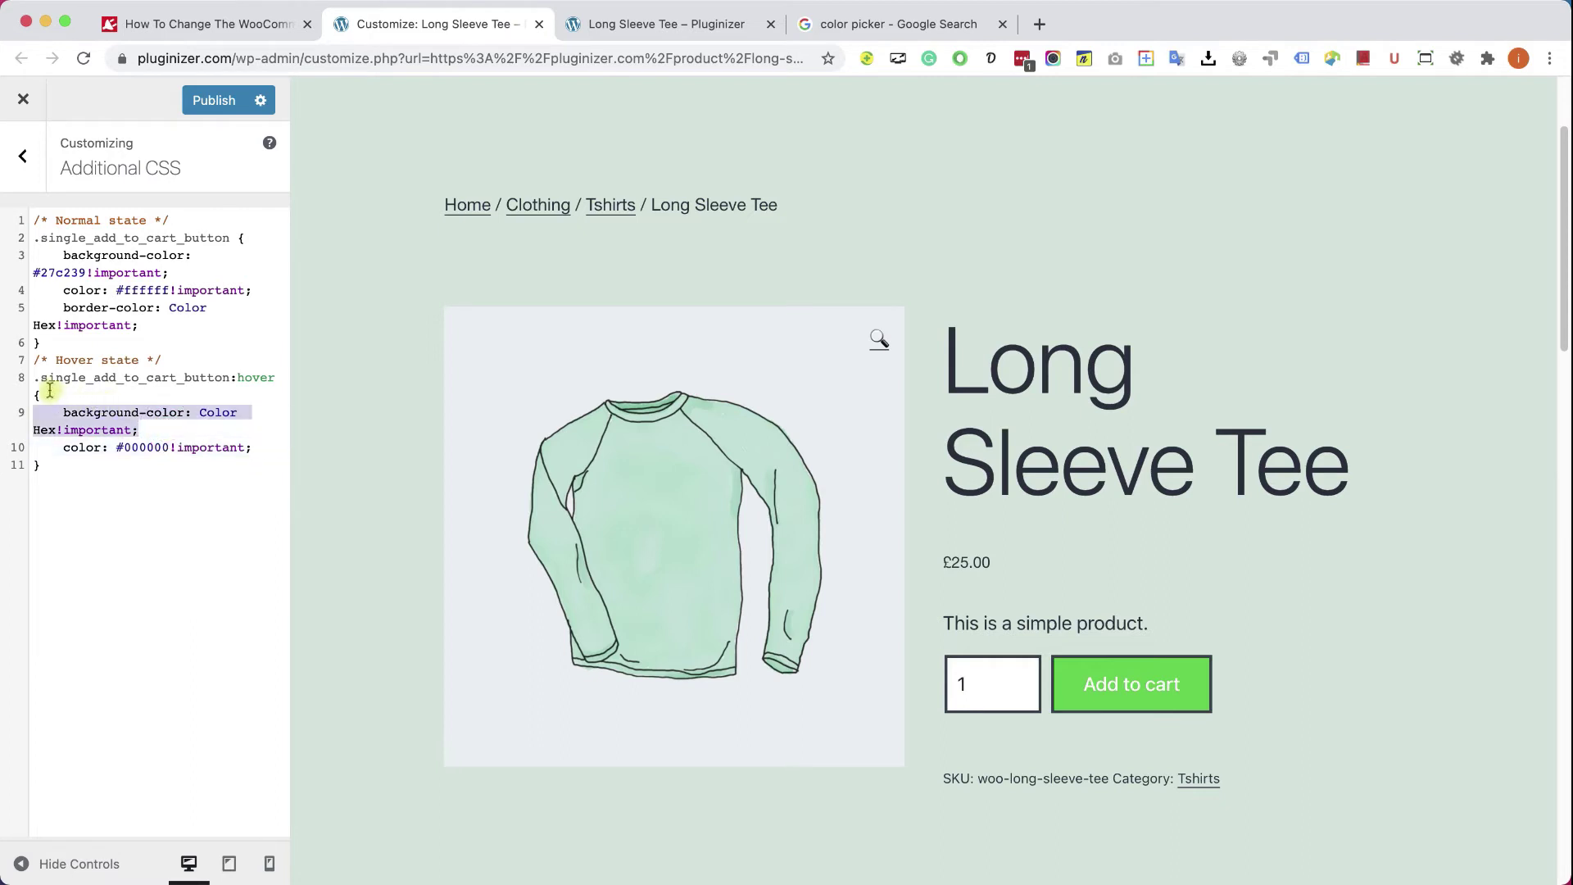
pyautogui.press('BackSpace')
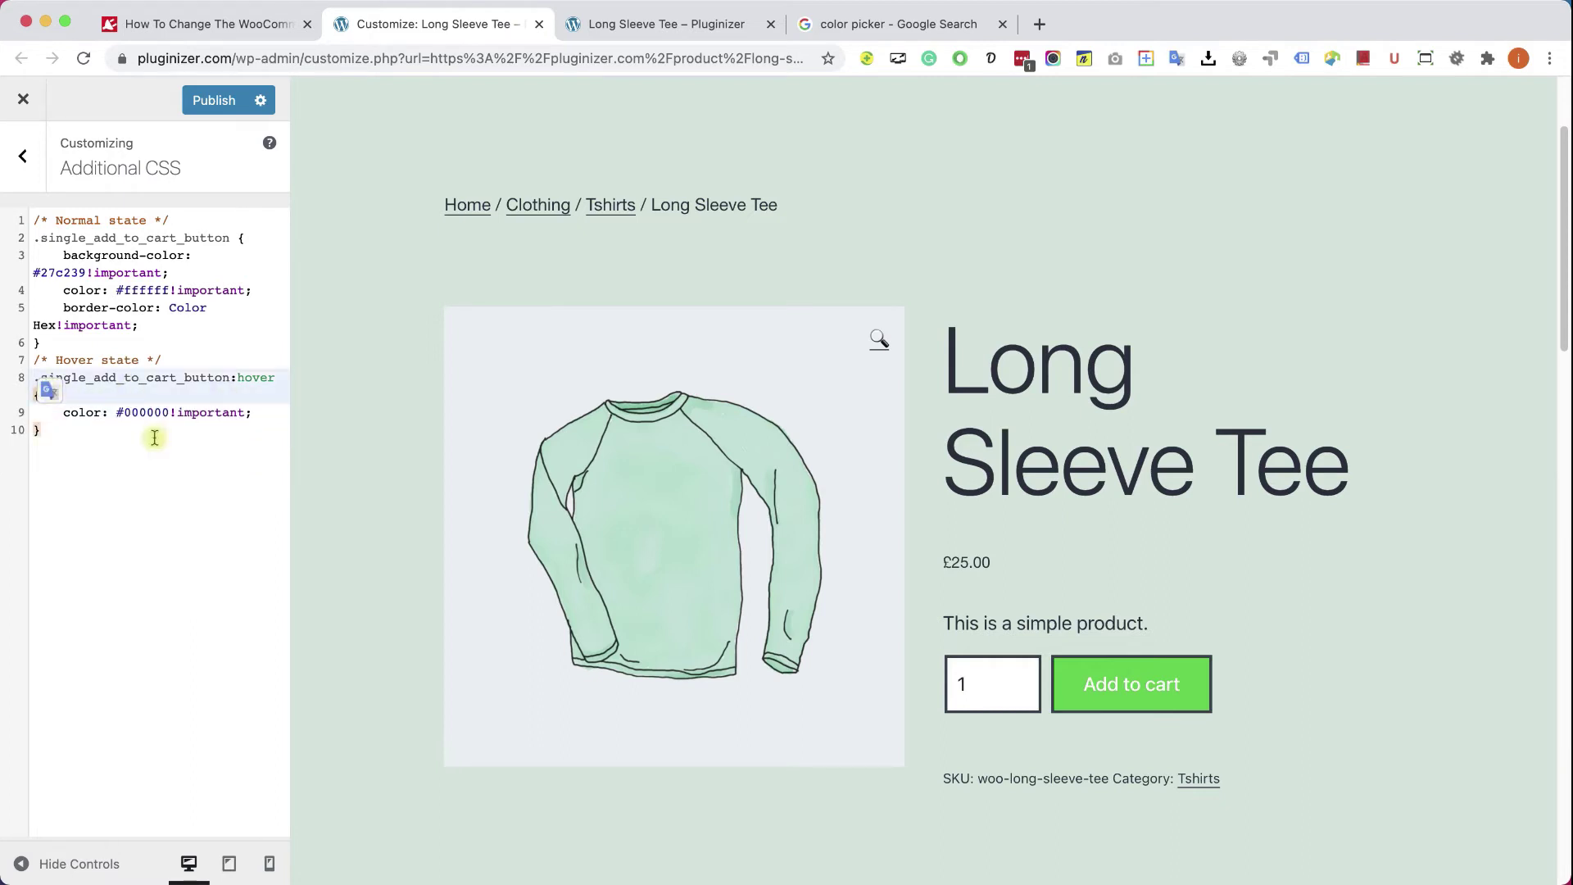
pyautogui.moveTo(139, 325); pyautogui.dragTo(266, 293)
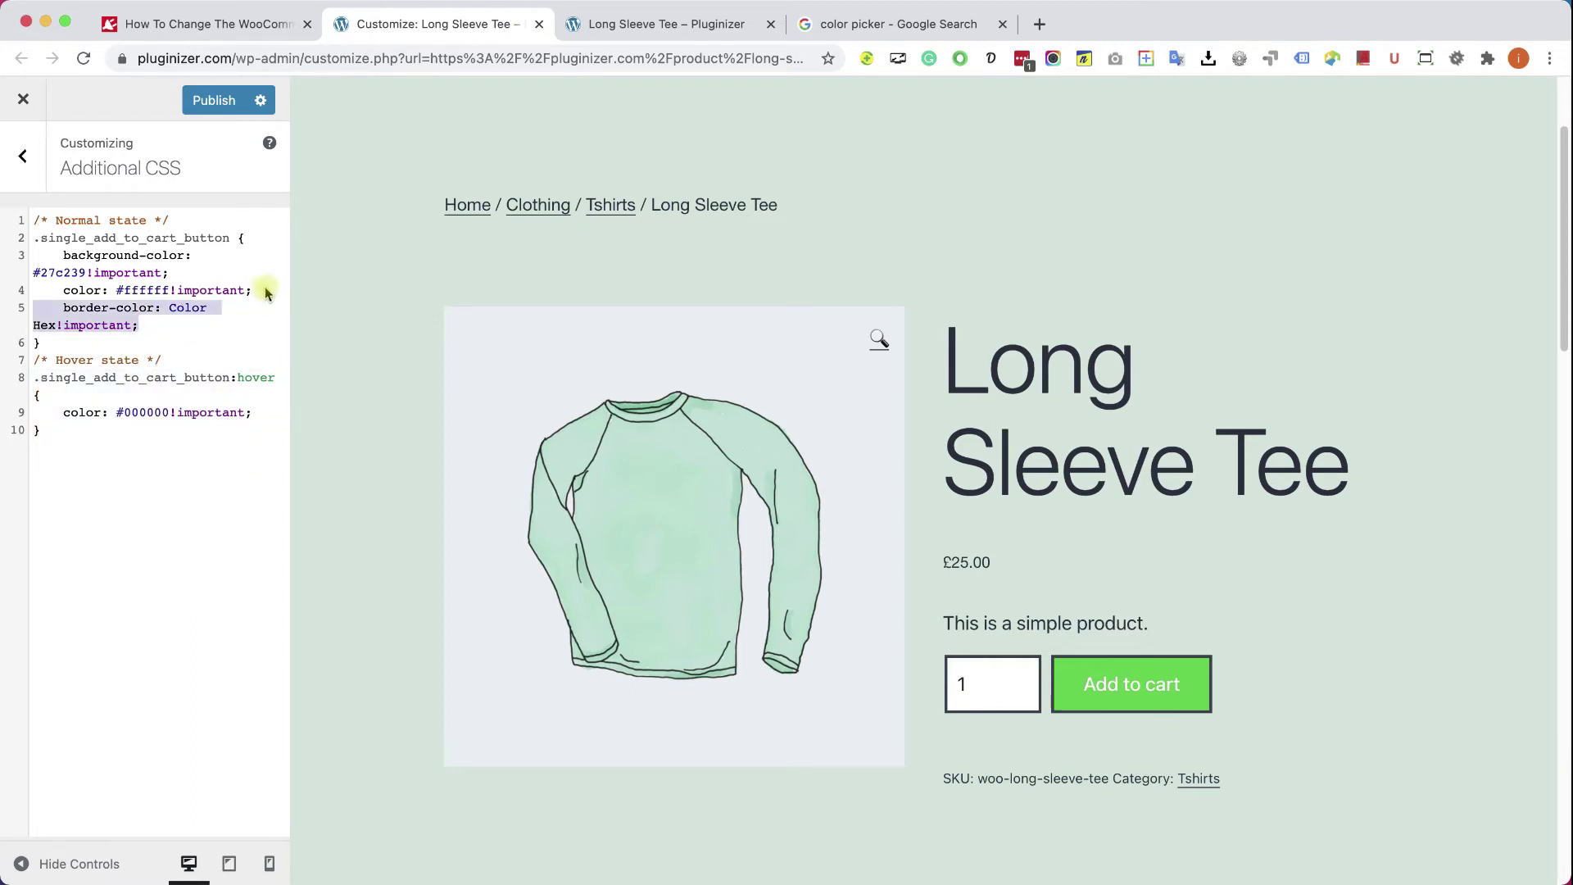
pyautogui.press('BackSpace')
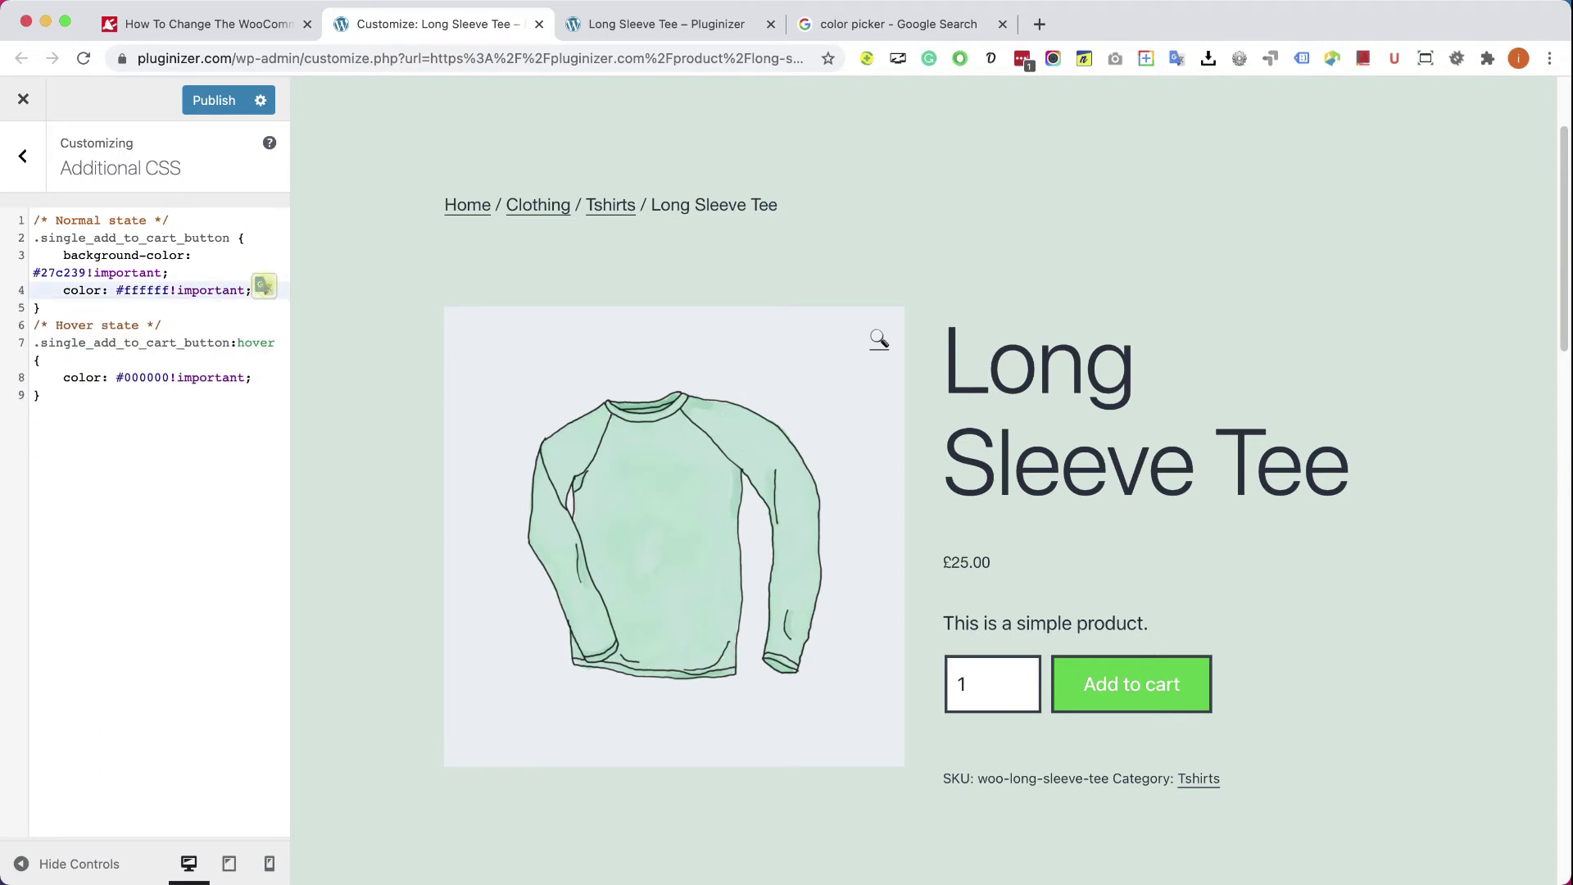
pyautogui.click(214, 99)
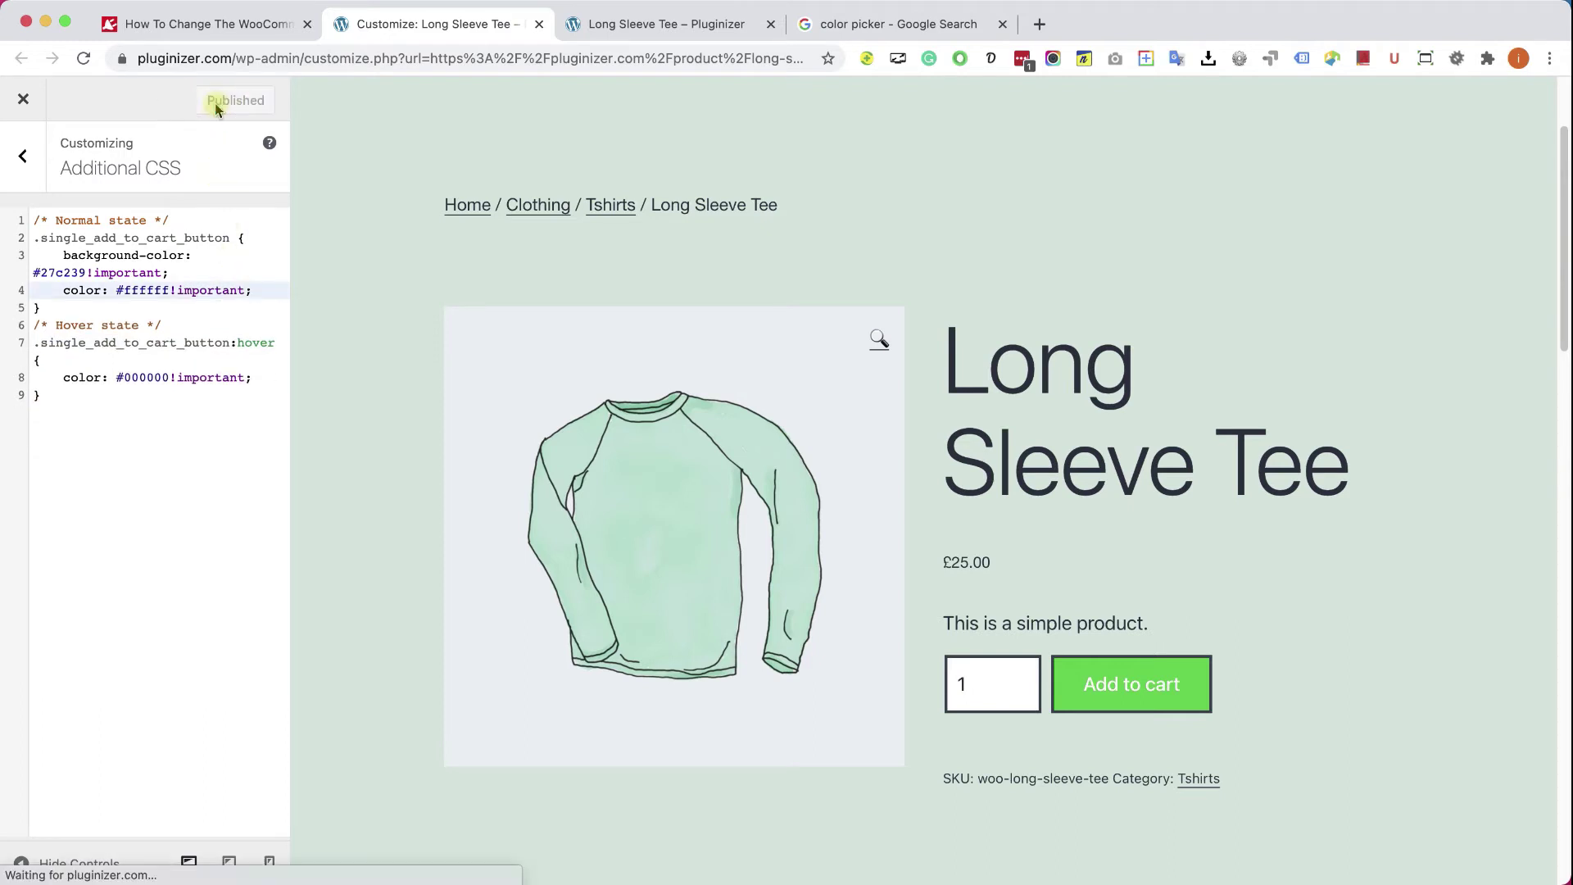
# Step: Reload the product page, then open SiteOrigin's Custom CSS page and its visual editor preview
pyautogui.click(665, 23)
pyautogui.click(83, 57)
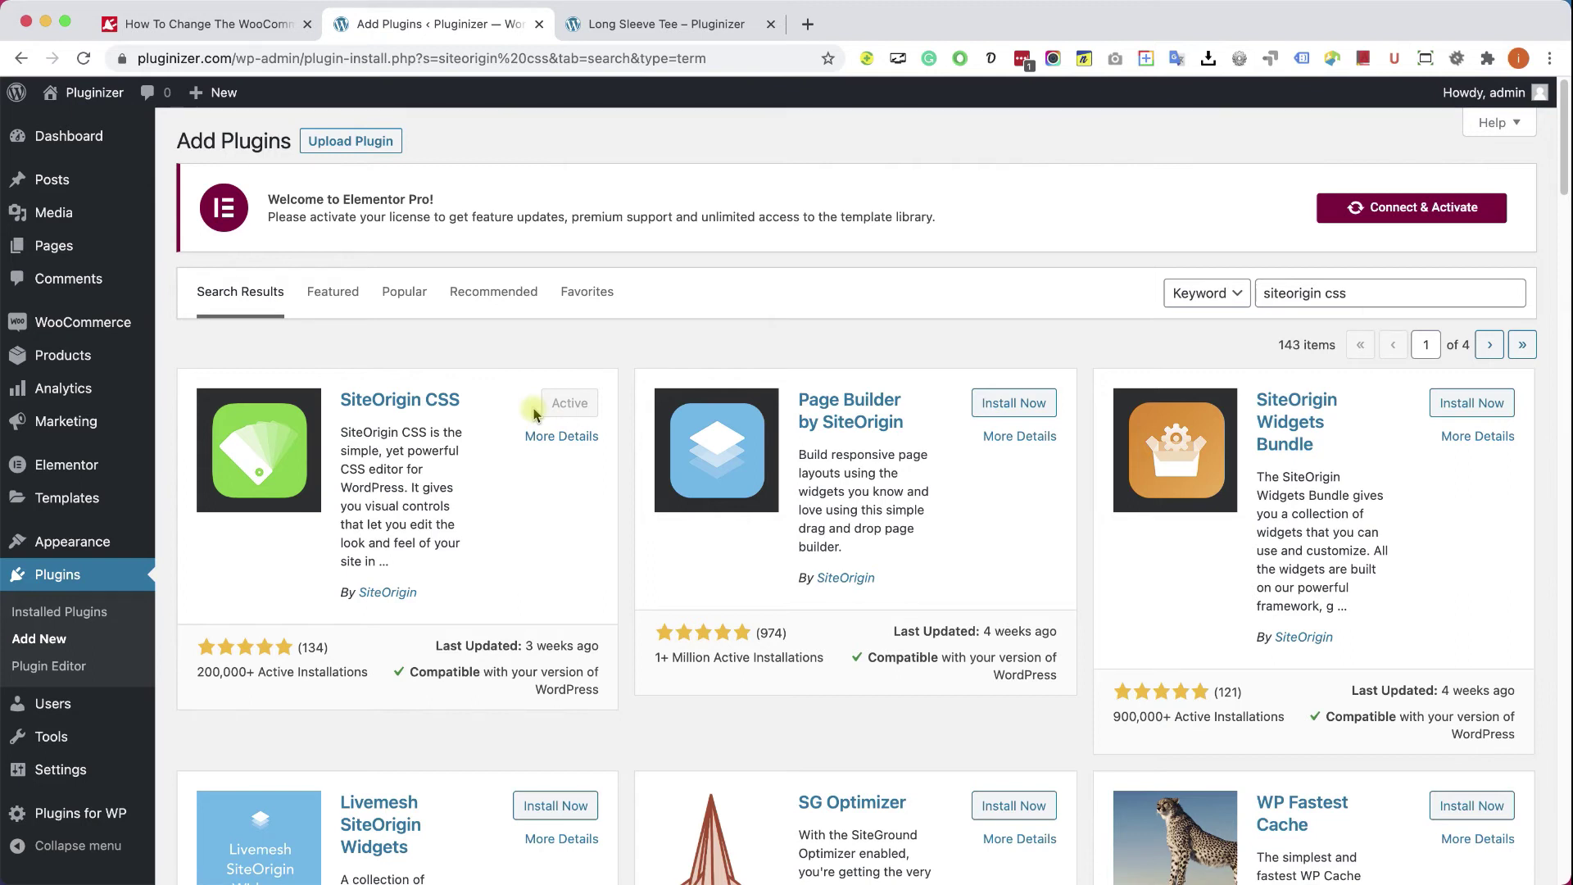
pyautogui.moveTo(72, 541)
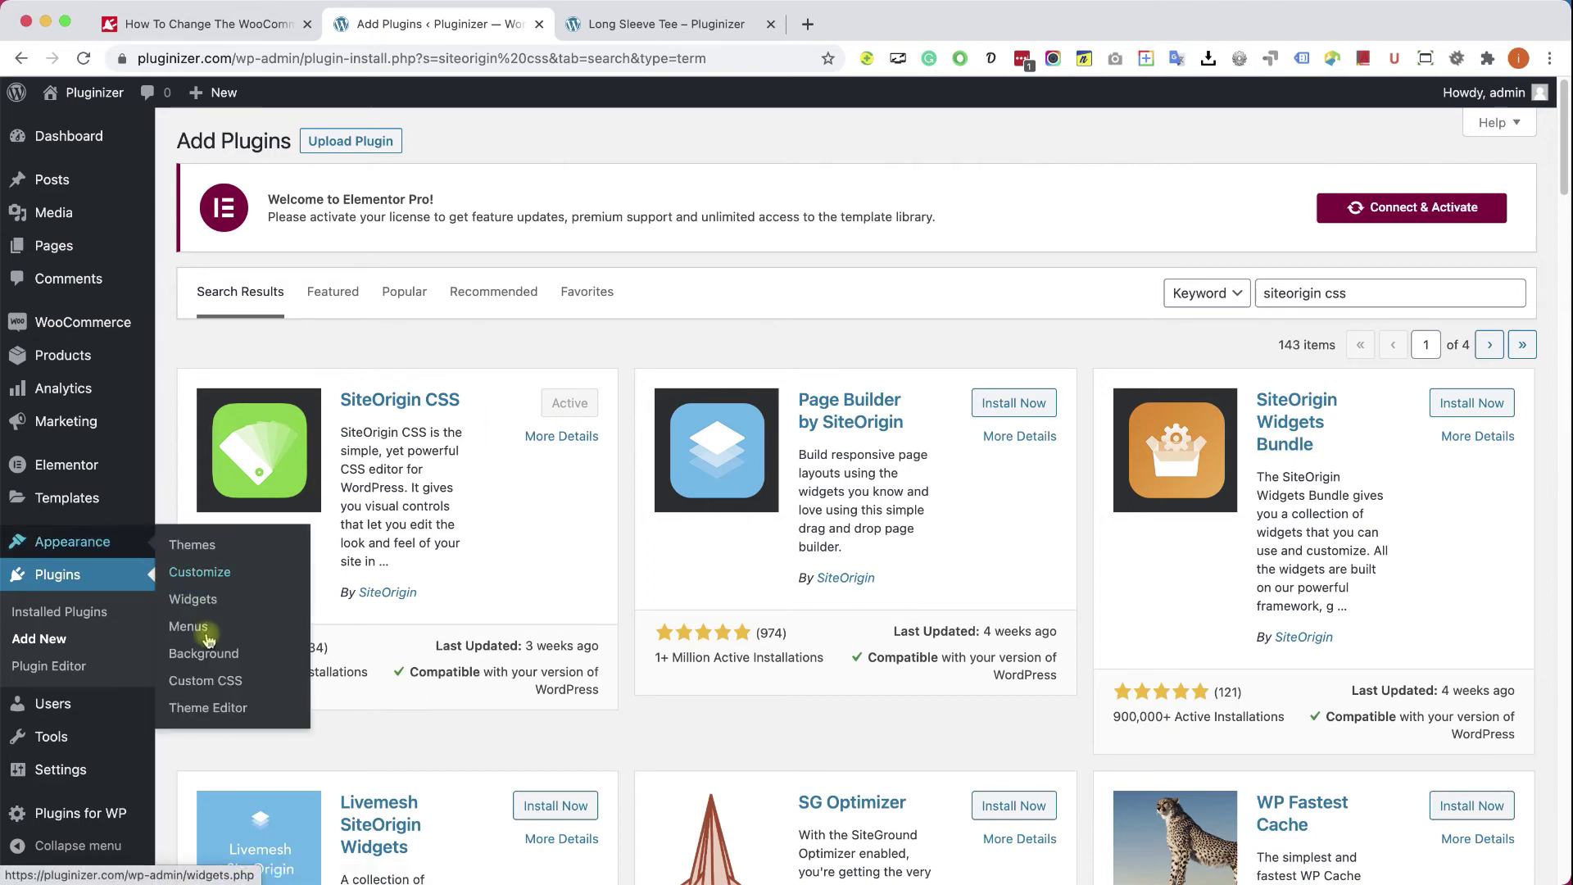
pyautogui.click(230, 682)
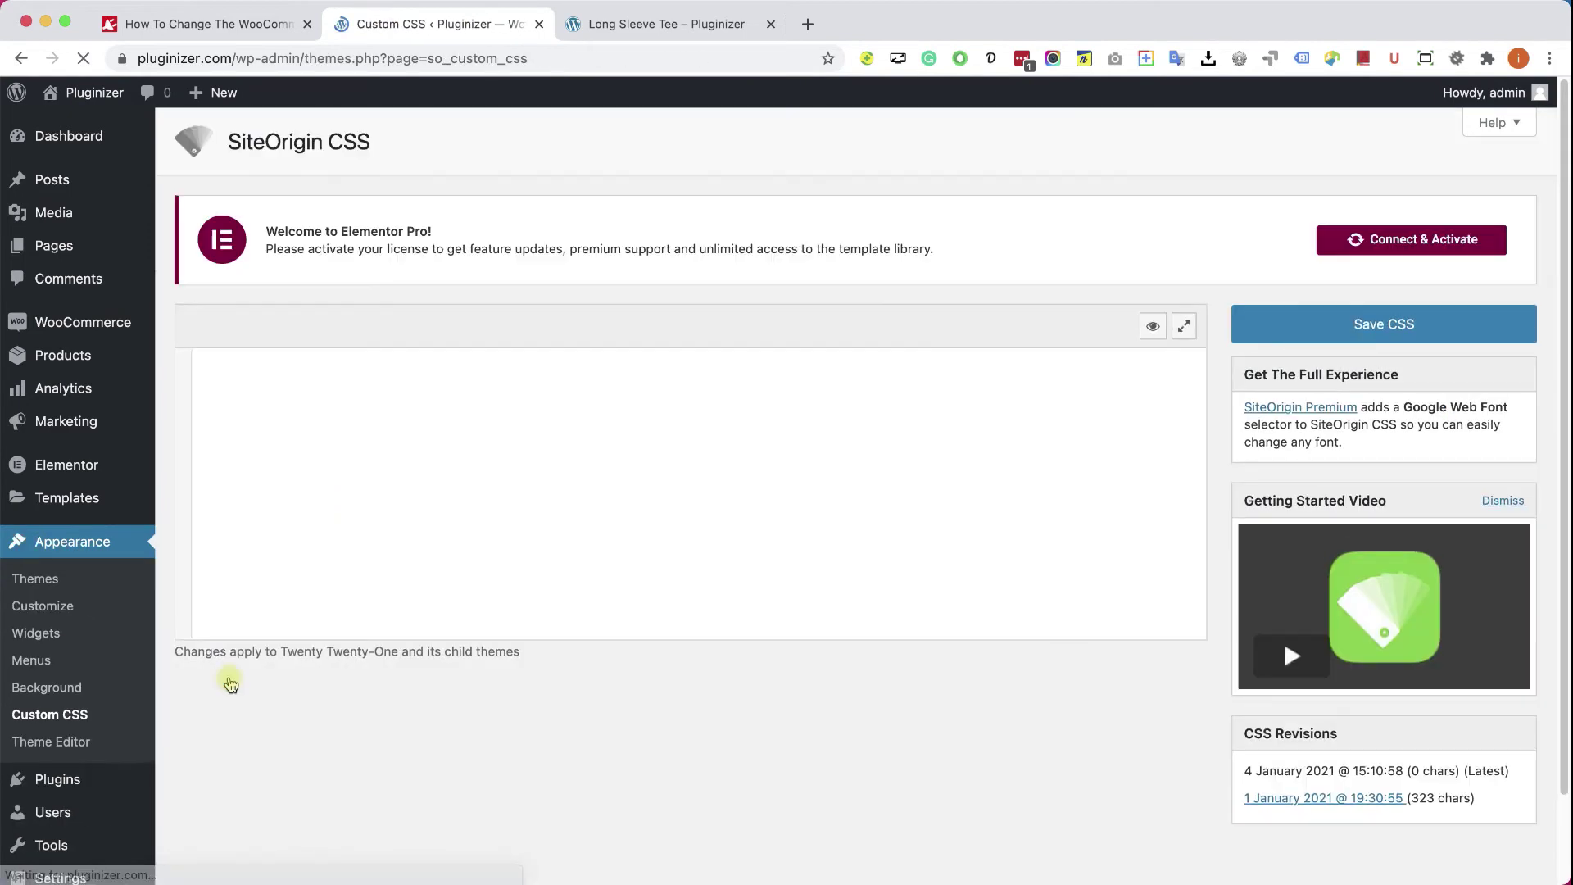
pyautogui.click(1151, 331)
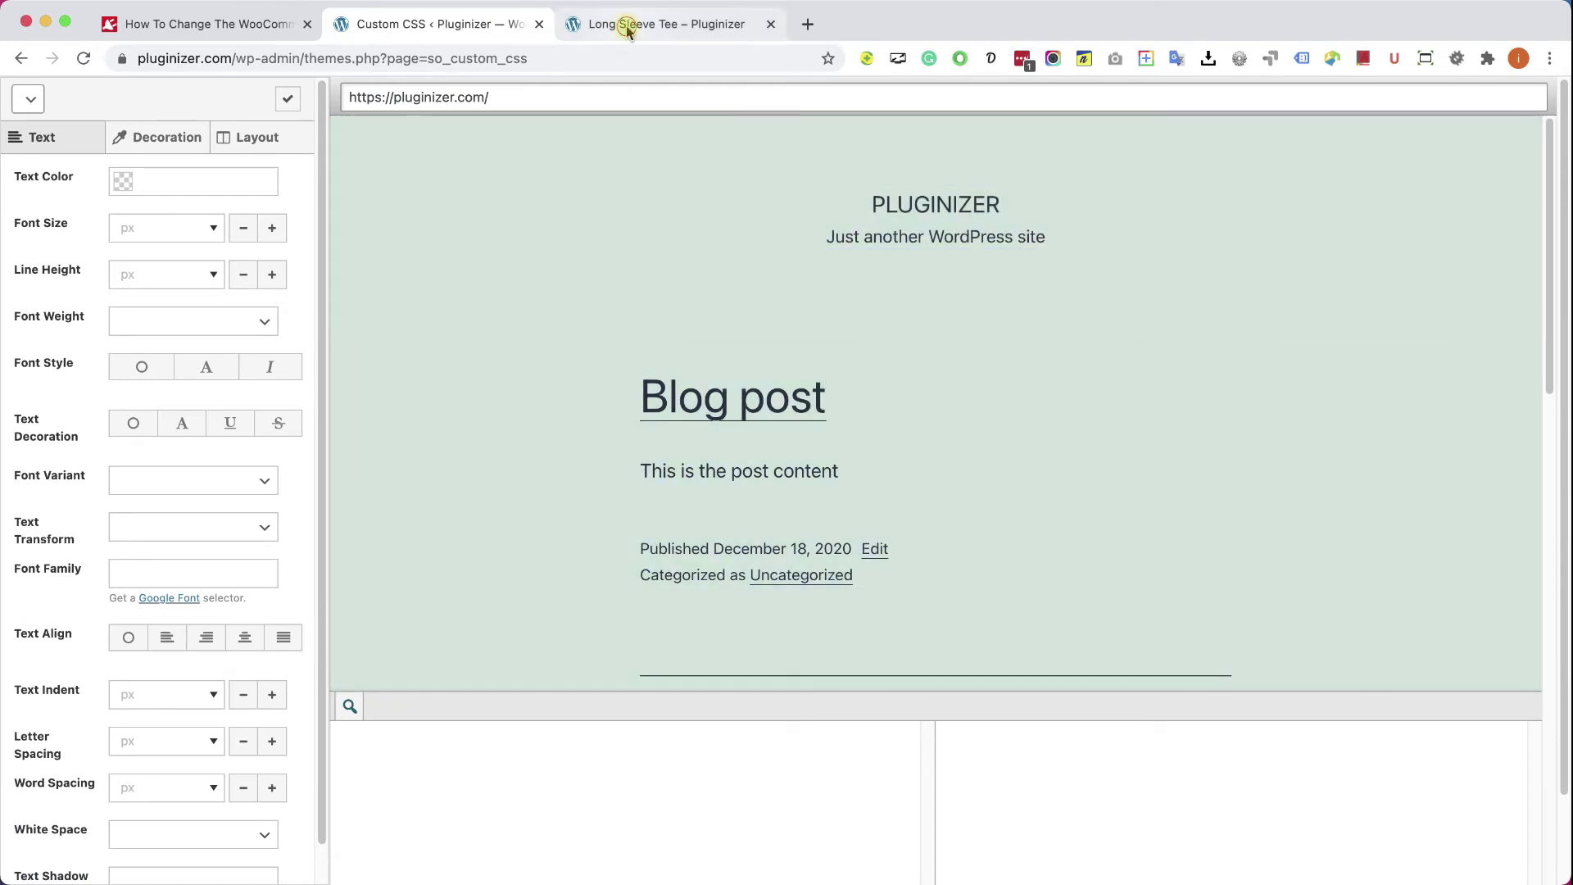
# Step: Load the Long Sleeve Tee product URL into the visual editor preview and pick its Add to cart button
pyautogui.click(627, 24)
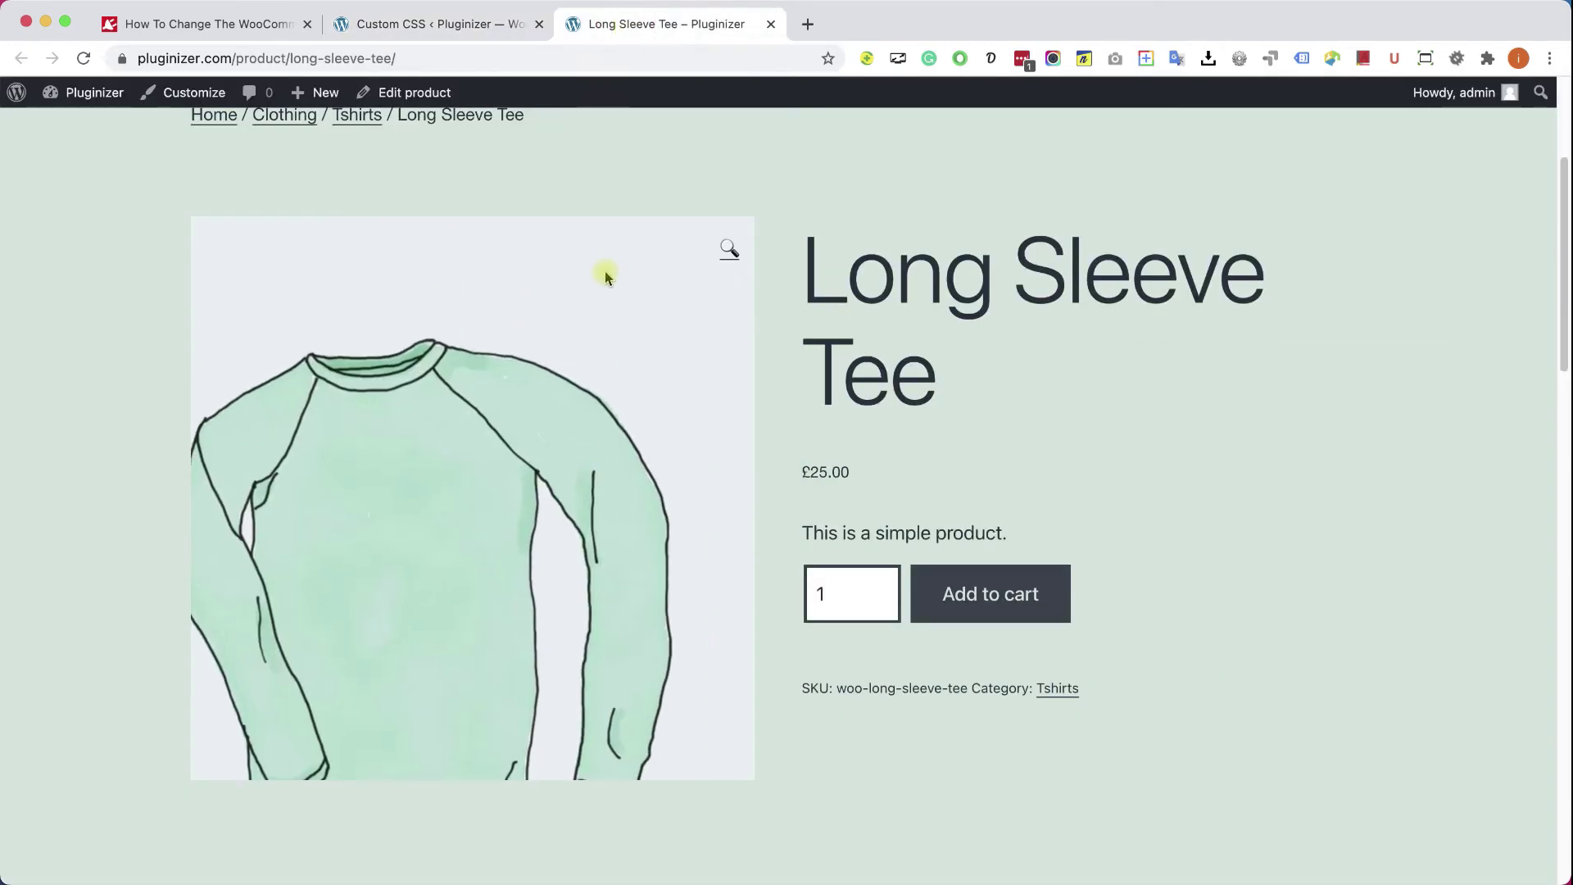
pyautogui.rightClick(466, 58)
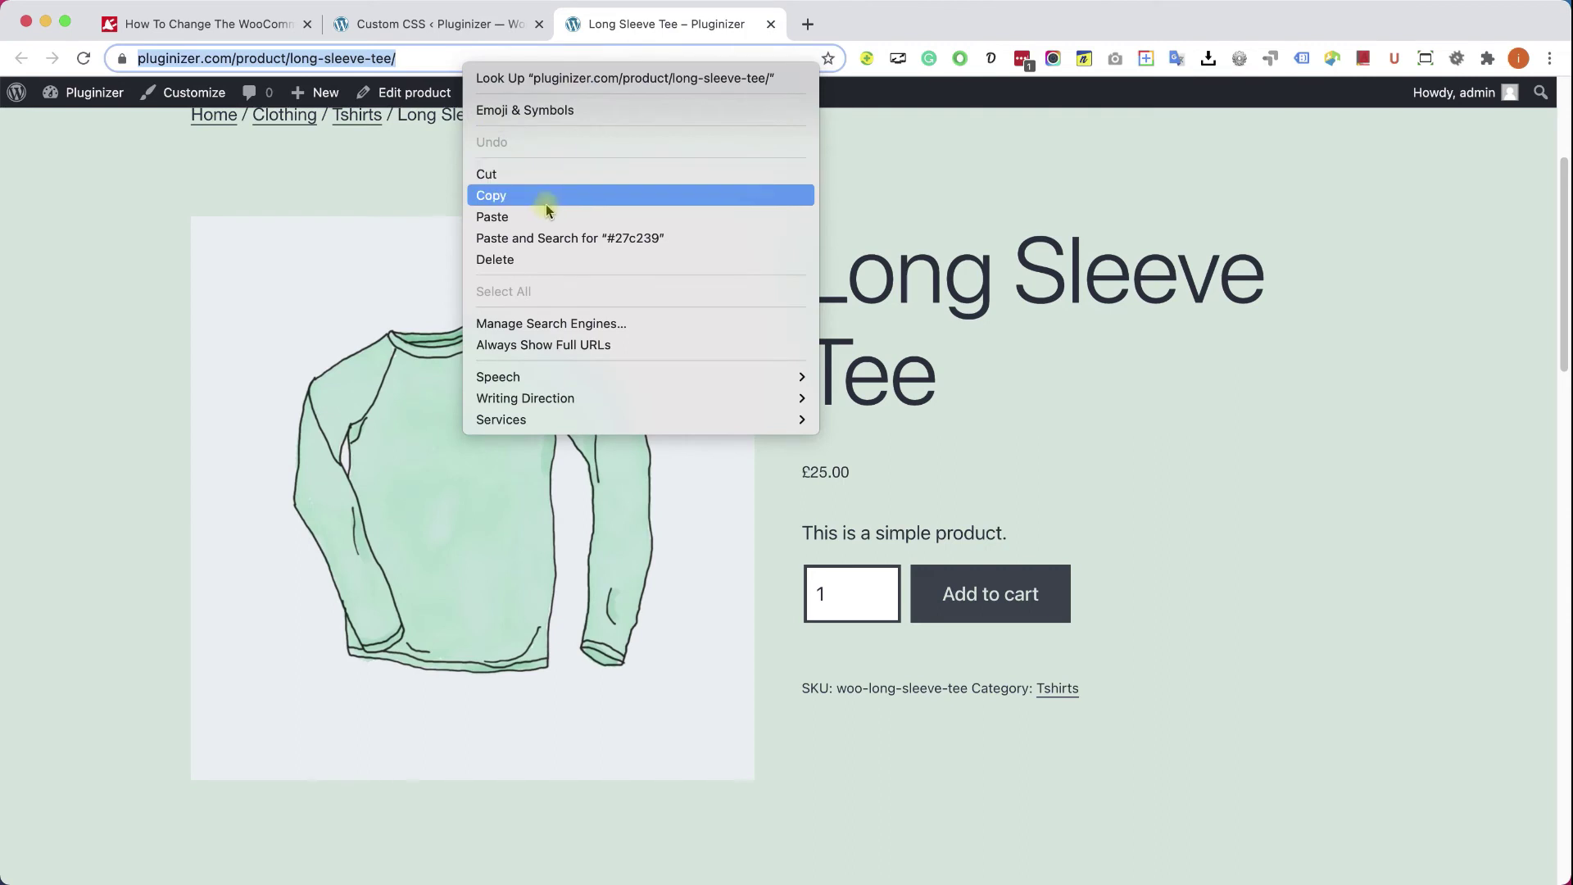
pyautogui.click(549, 200)
pyautogui.click(436, 23)
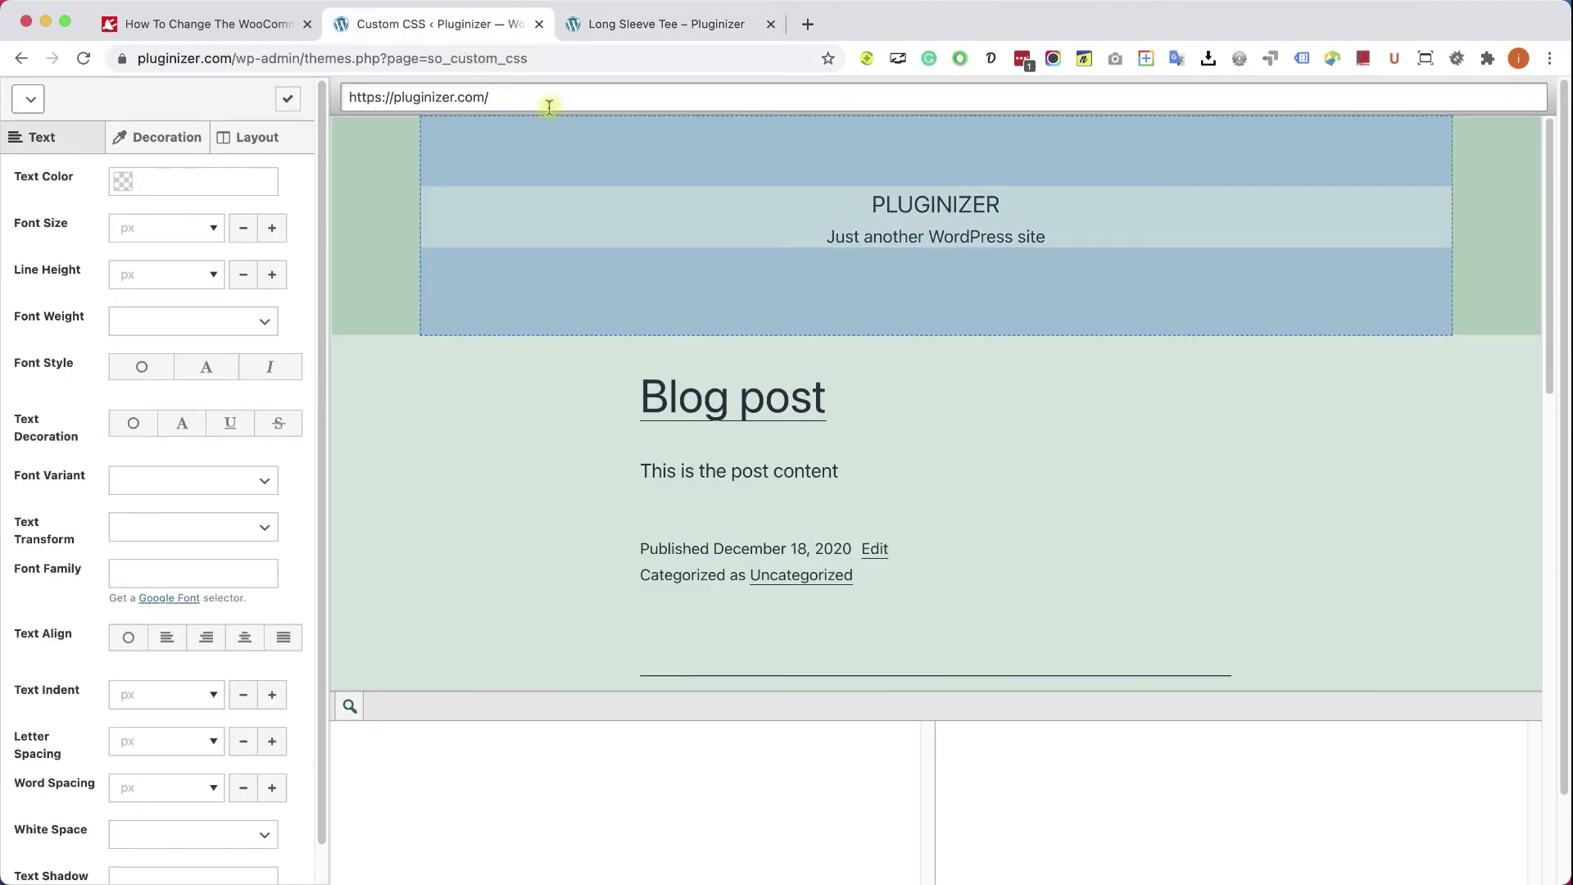
pyautogui.tripleClick(548, 98)
pyautogui.press('super+v')
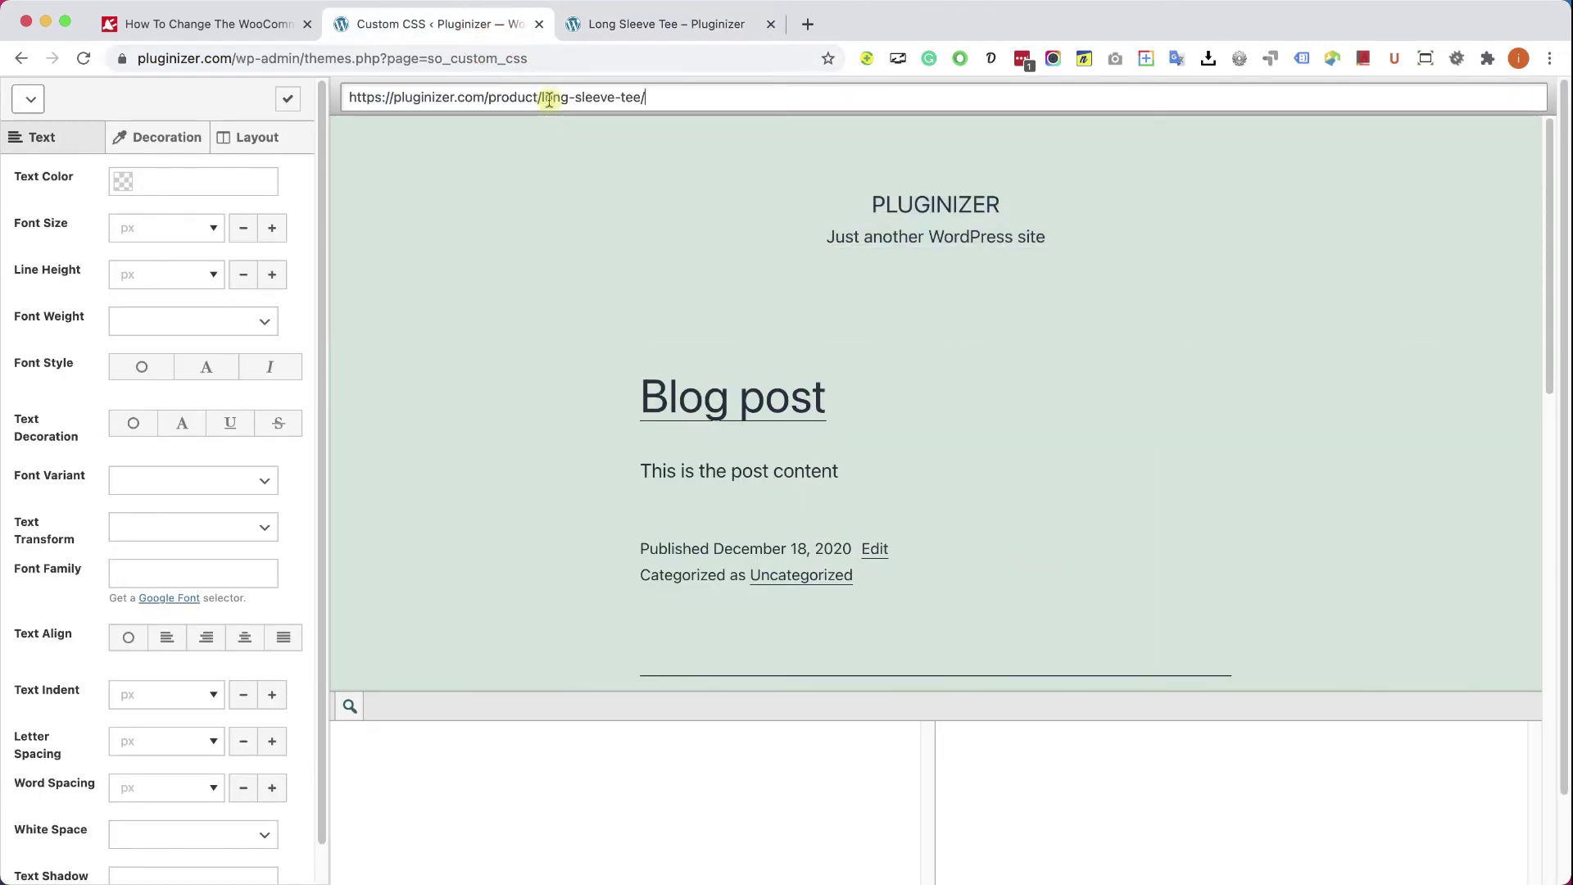
pyautogui.press('Return')
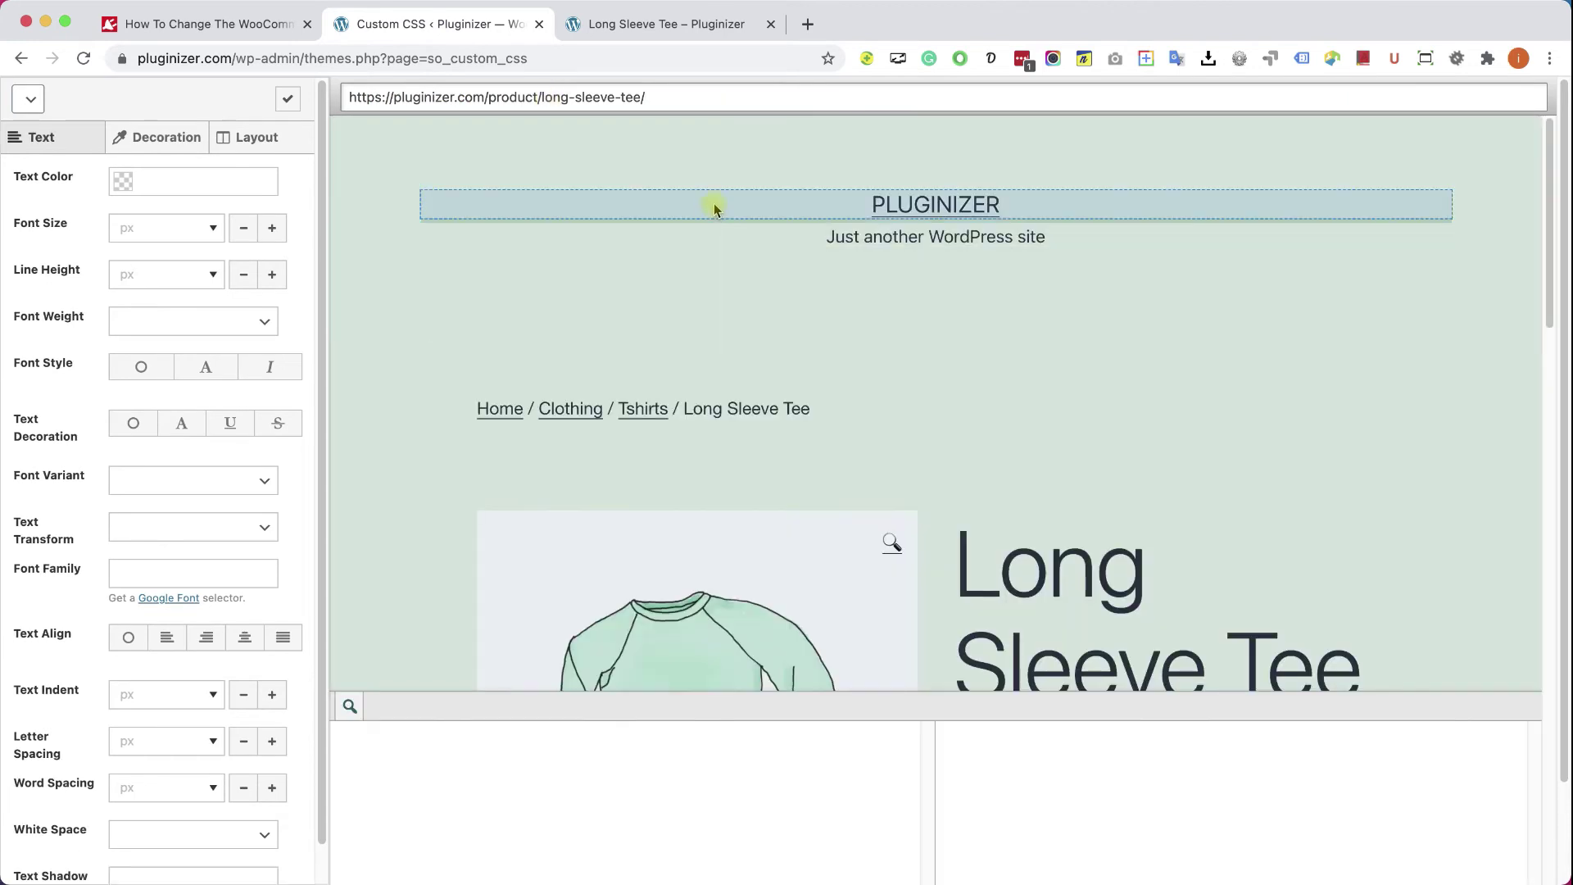
pyautogui.scroll(-4, 849, 332)
pyautogui.scroll(-4, 894, 363)
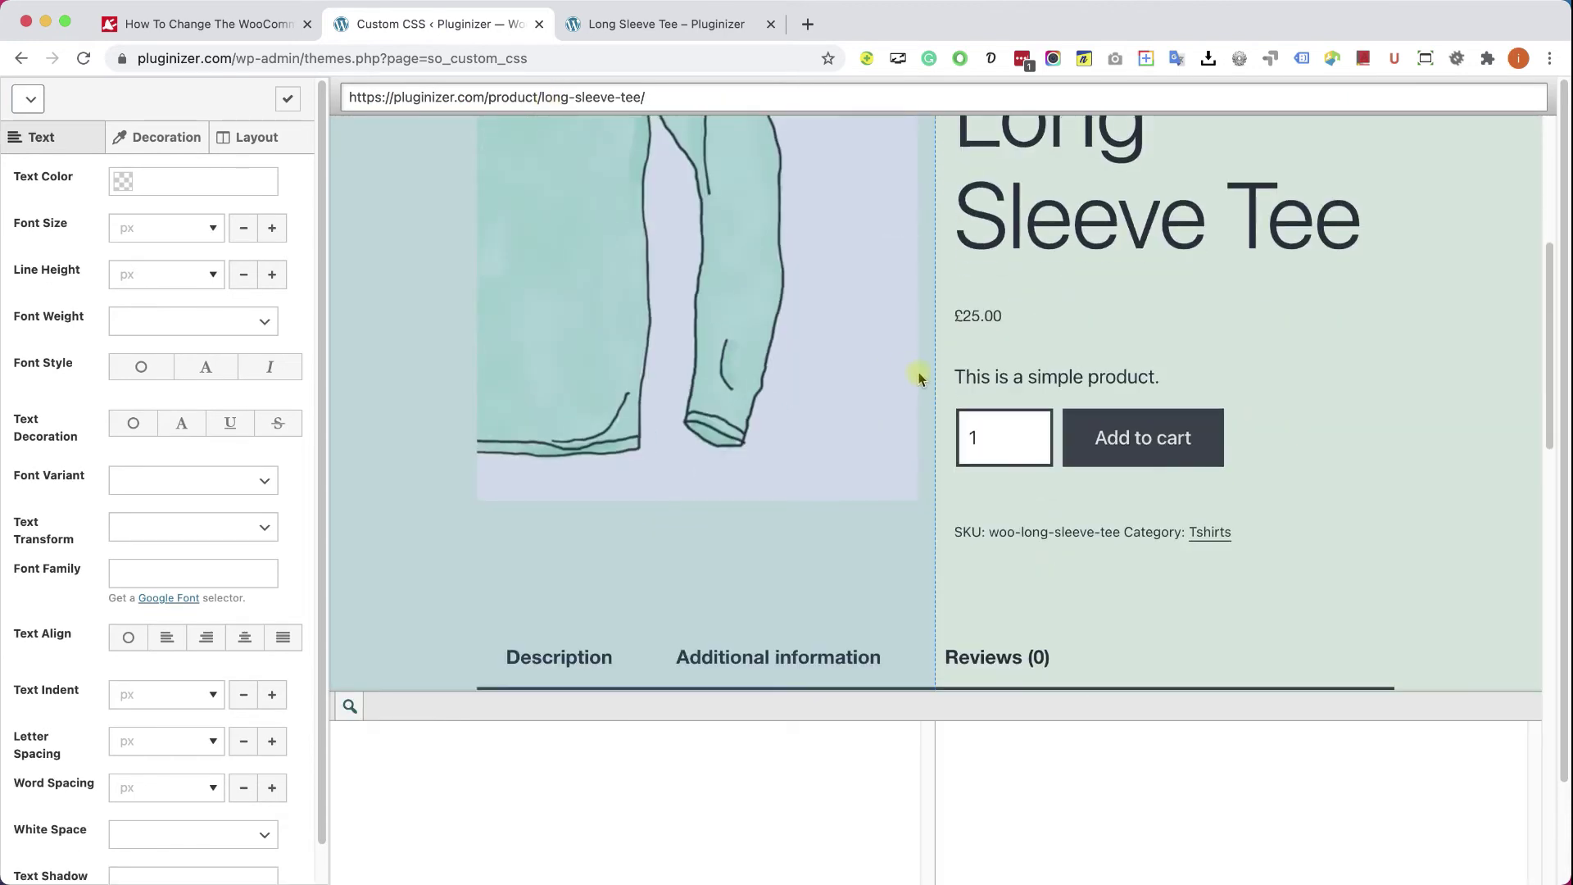
pyautogui.scroll(-1, 911, 369)
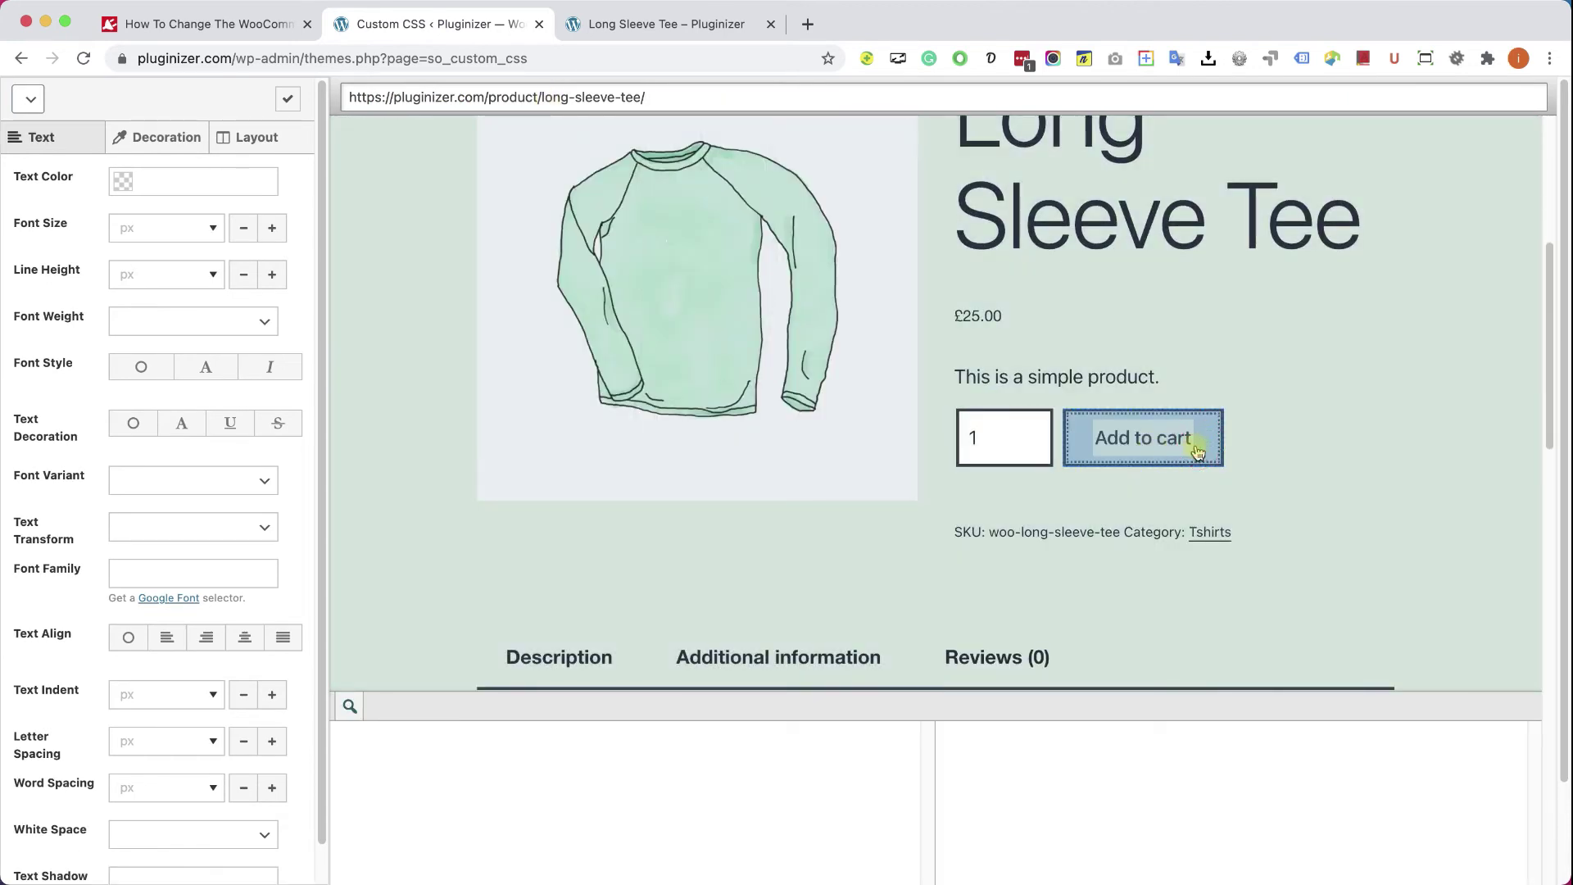
pyautogui.click(1194, 453)
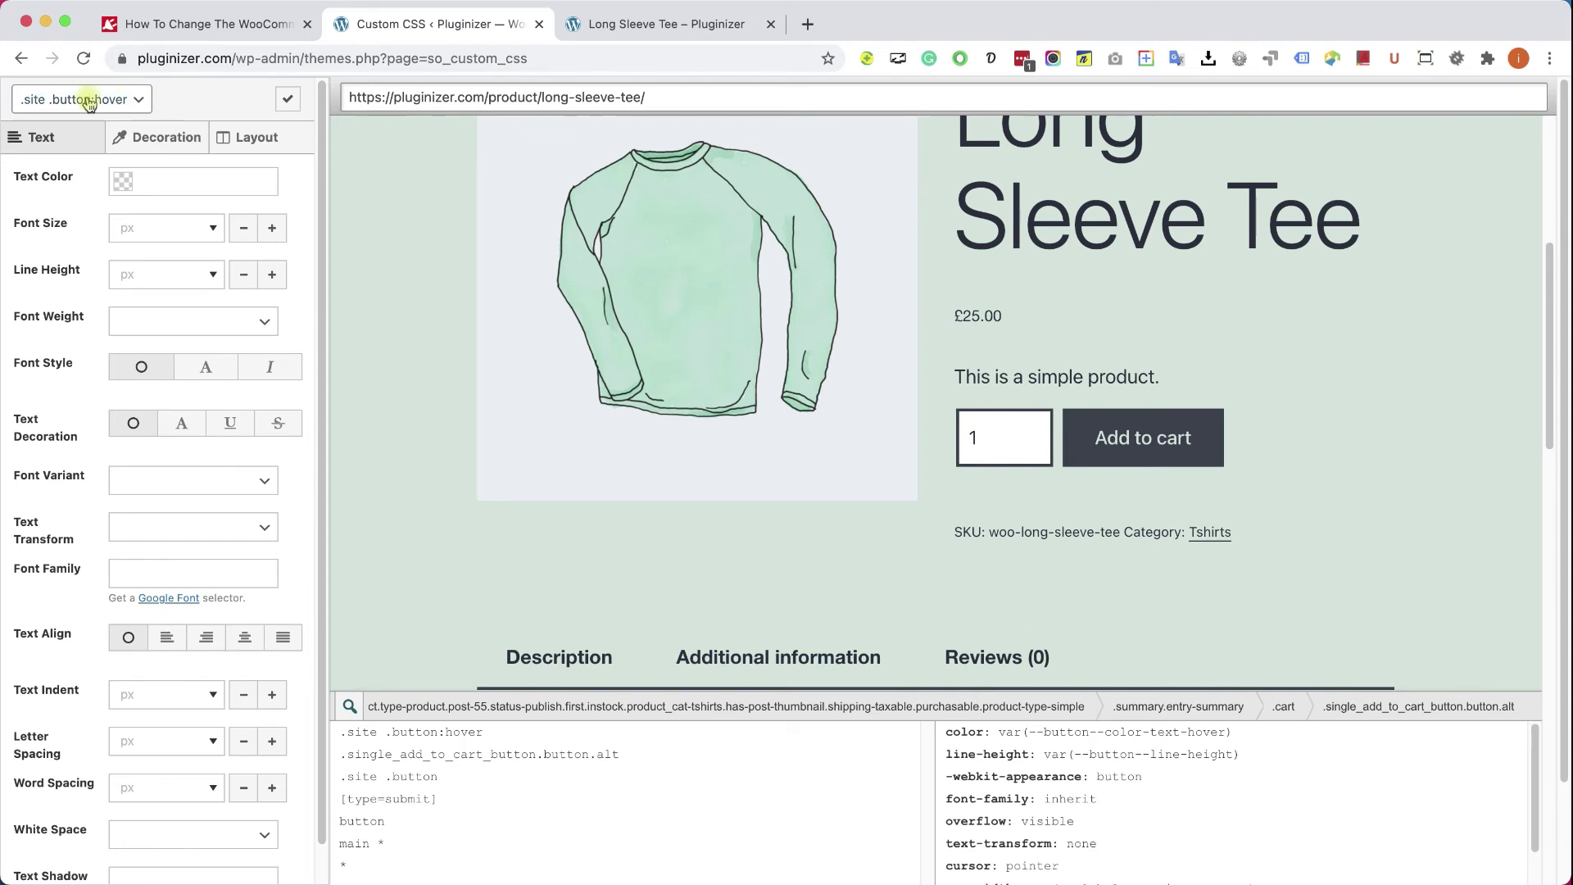
# Step: Review the selector list and Decoration background picker, then target '.single_add_to_cart_button.button.alt'
pyautogui.click(135, 100)
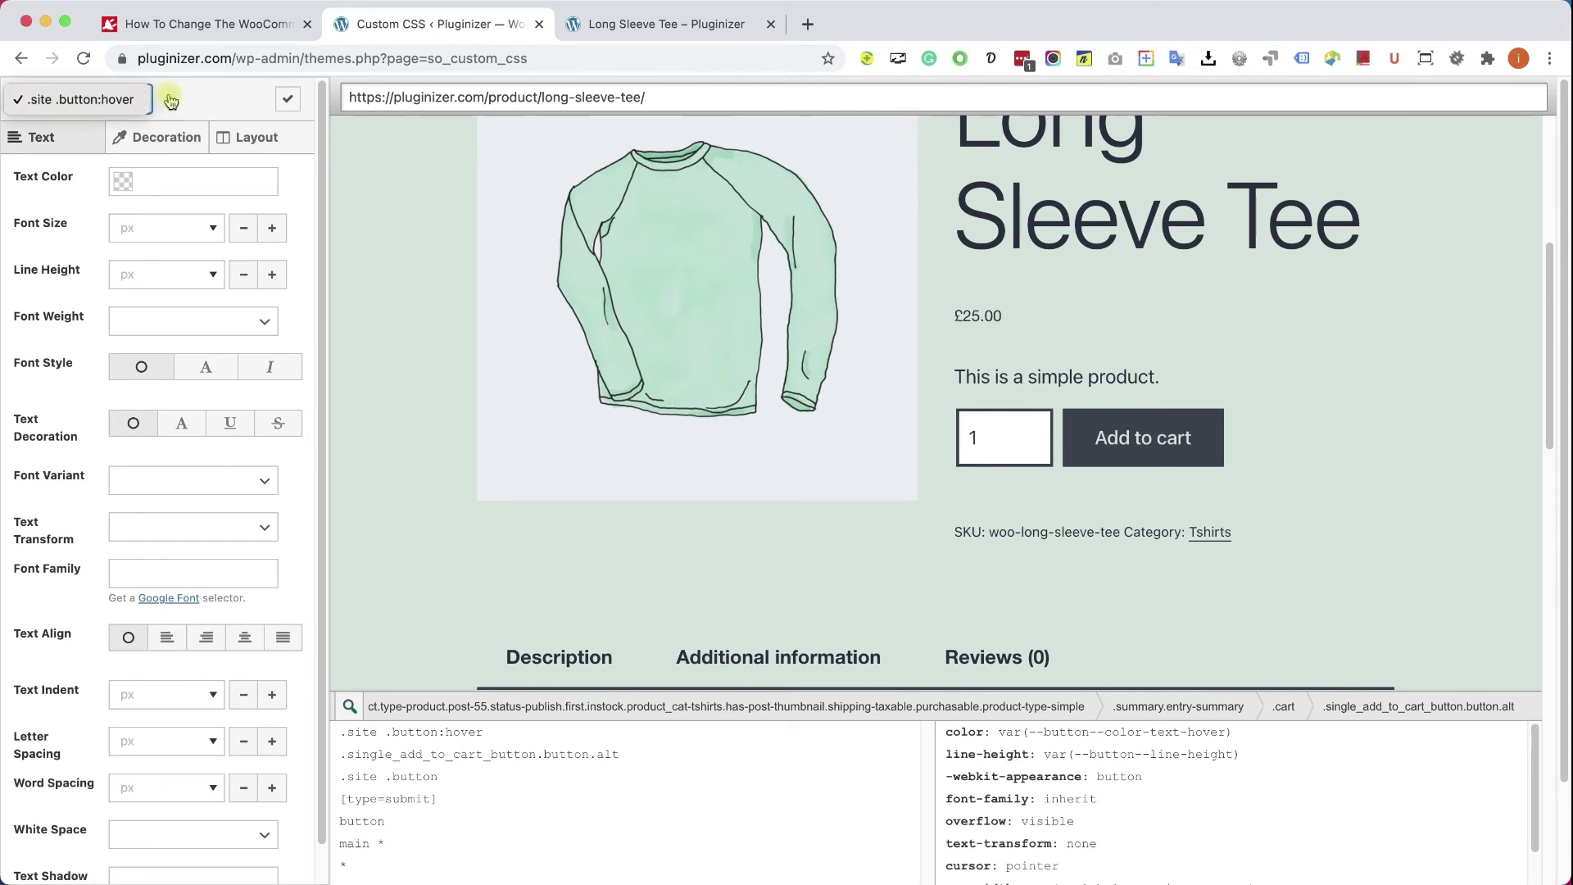
pyautogui.click(171, 100)
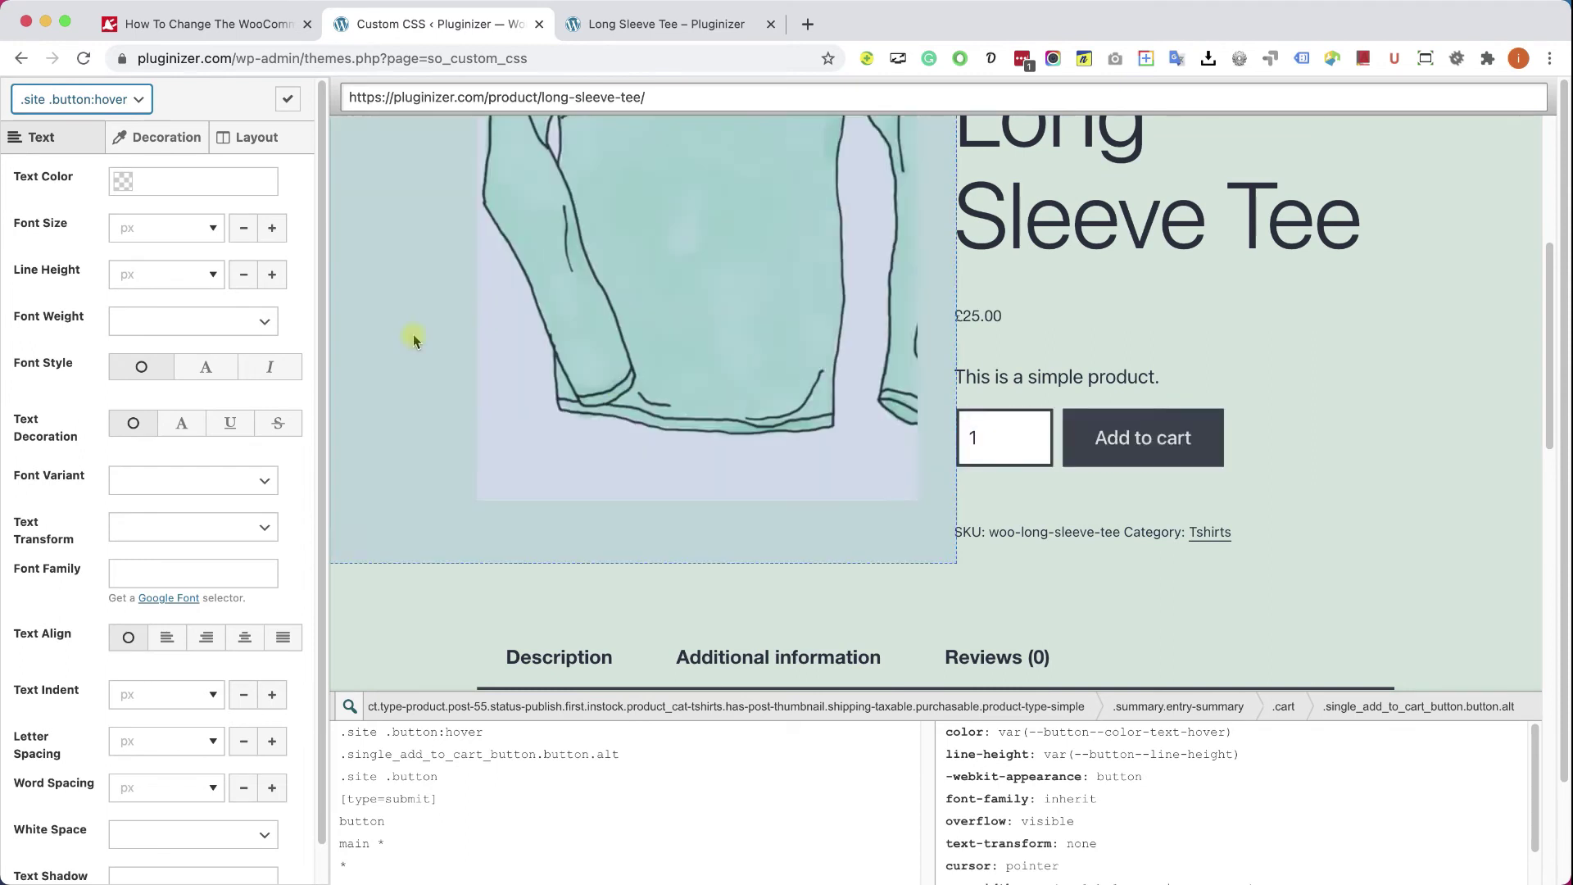
pyautogui.click(122, 181)
pyautogui.click(160, 137)
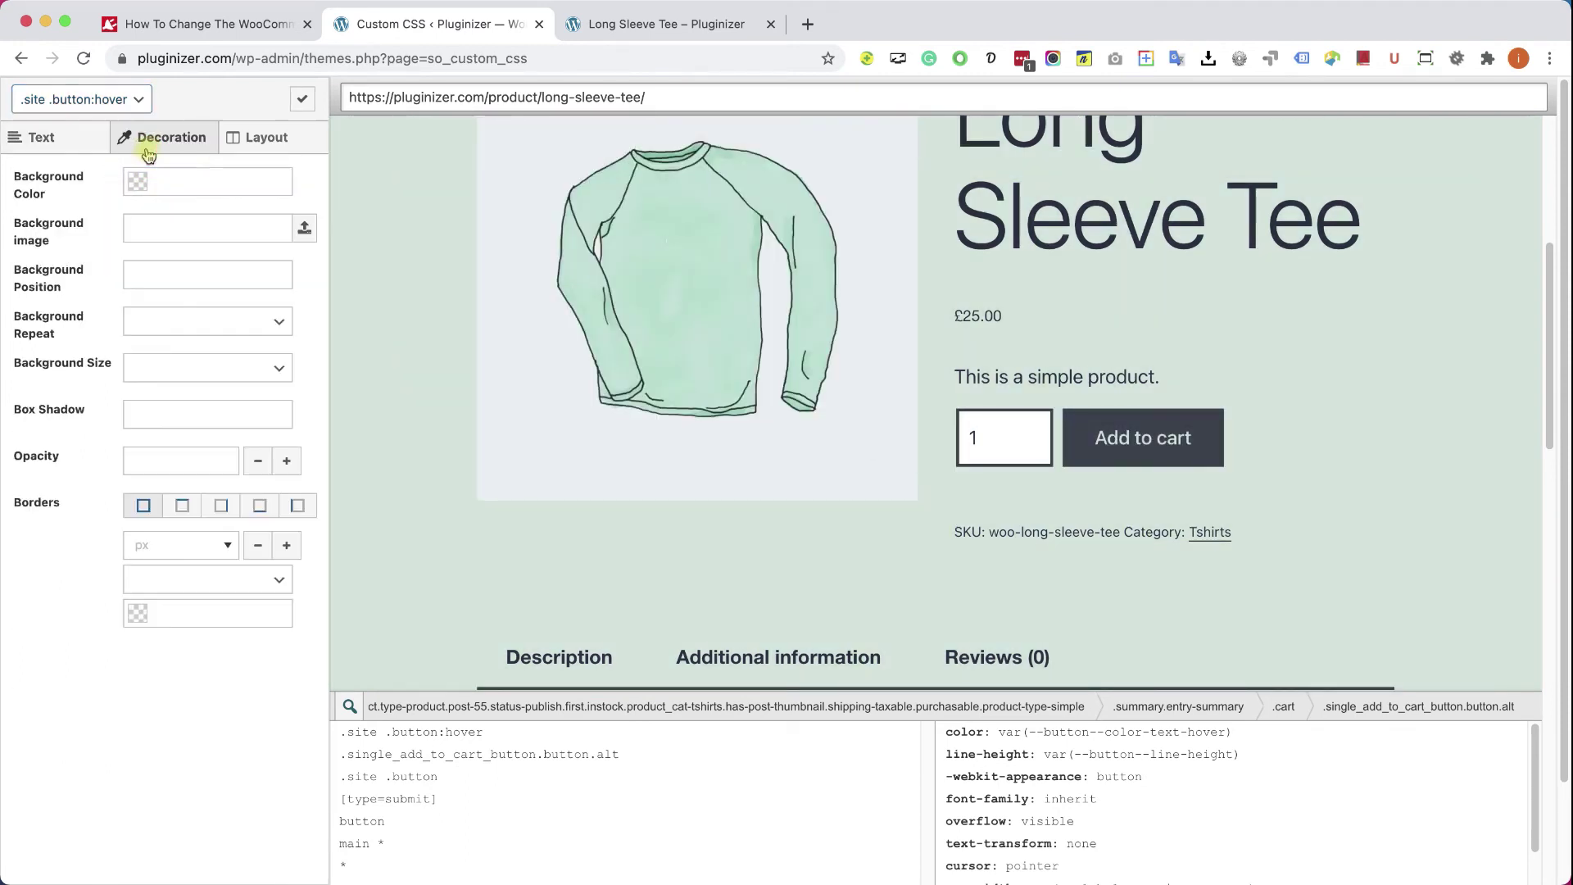
pyautogui.click(130, 181)
pyautogui.click(142, 159)
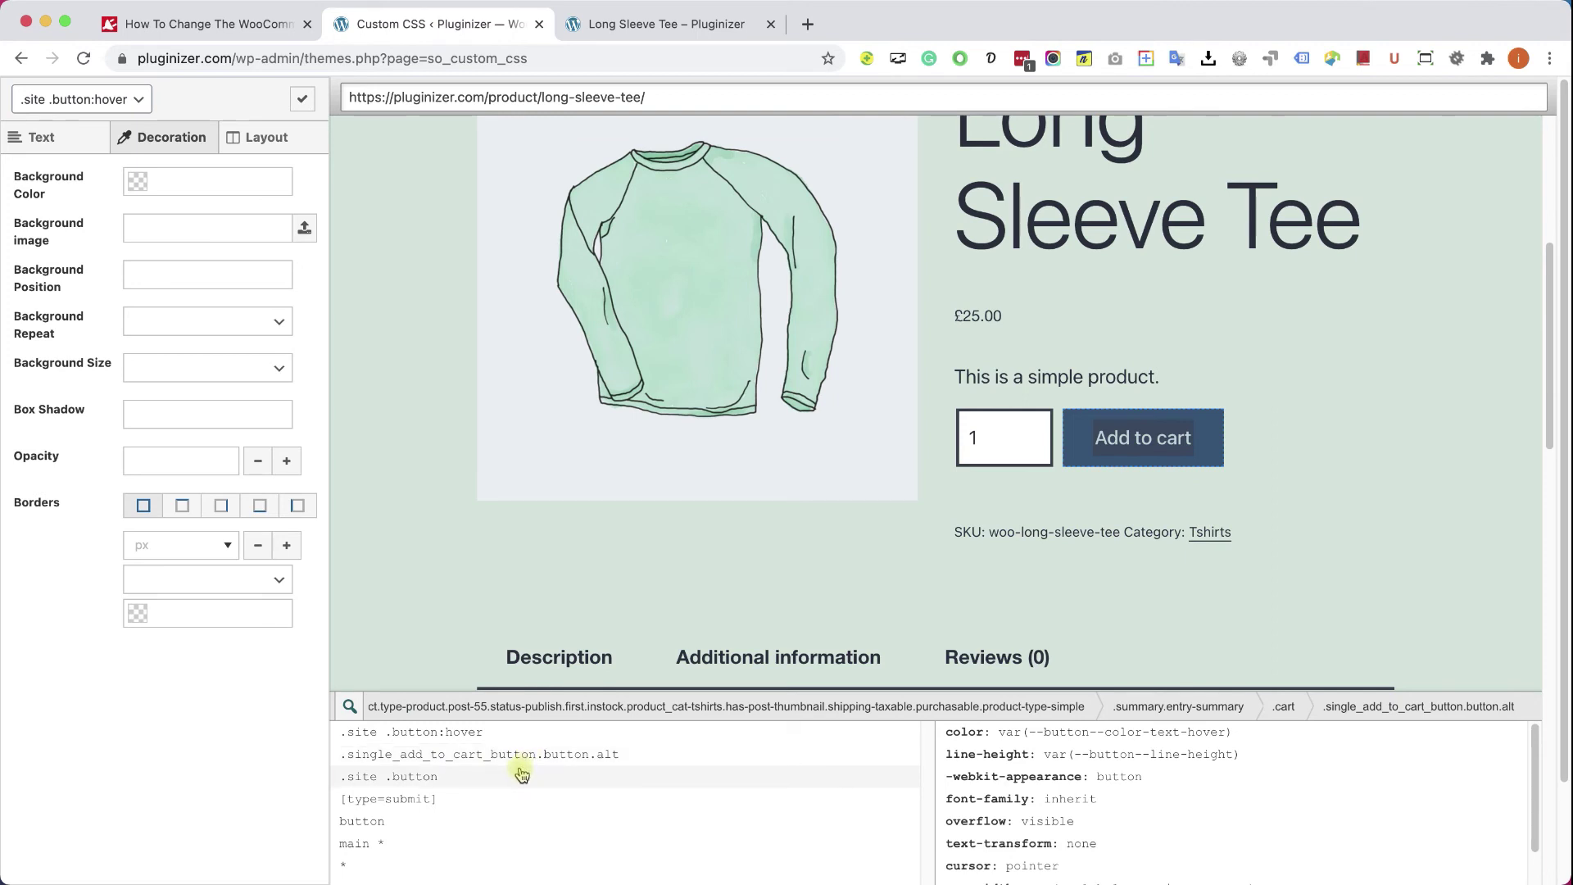
pyautogui.click(524, 756)
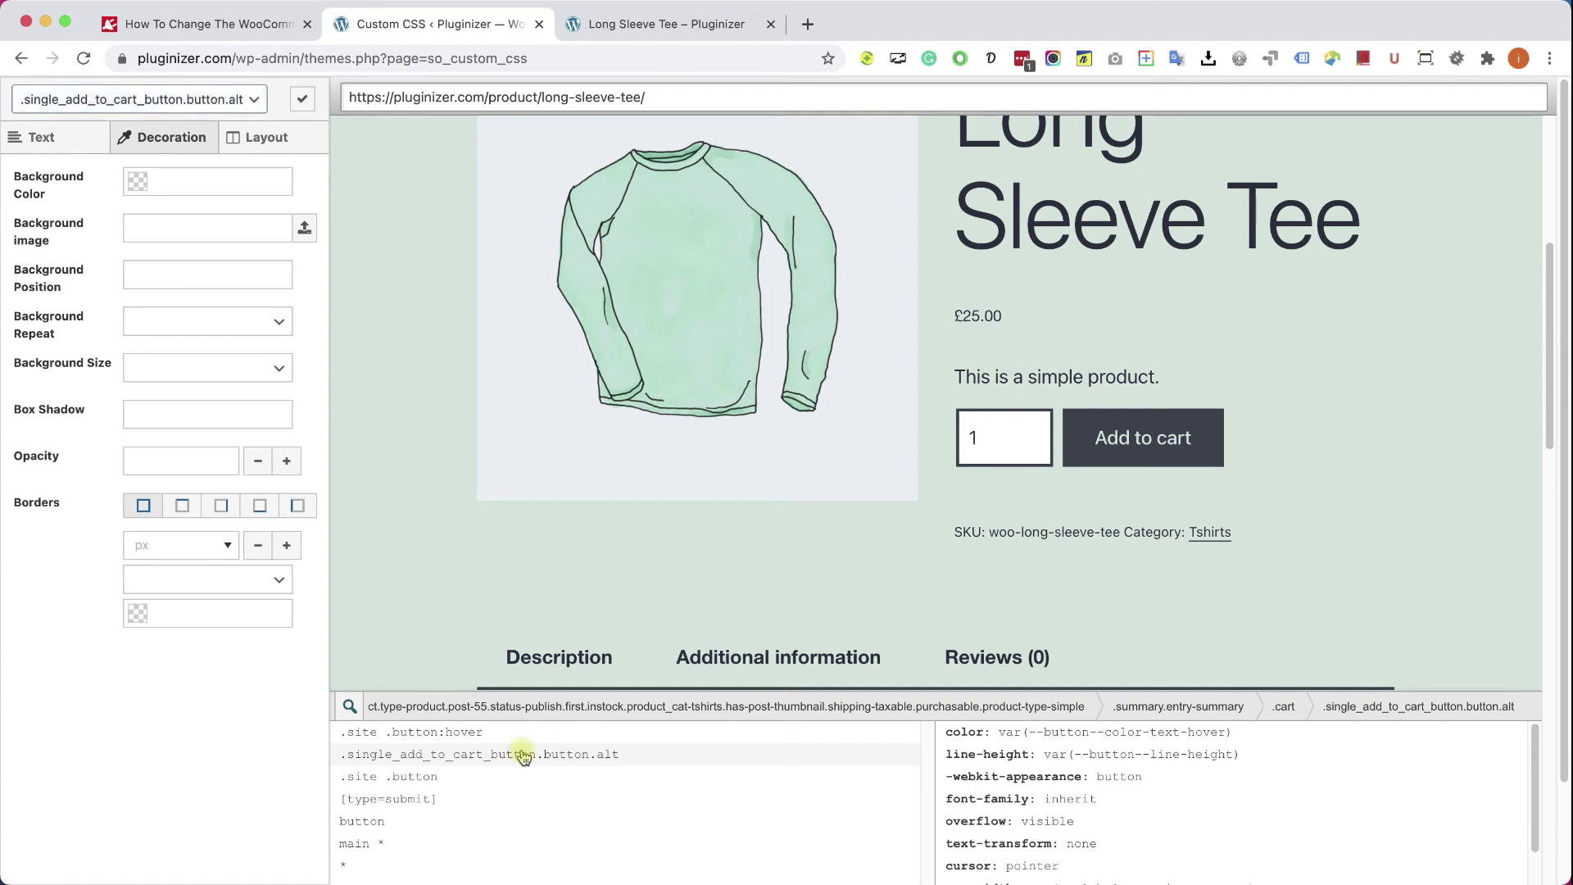
# Step: Give the add-to-cart button a dark red #9e1818 background and white #ffffff text
pyautogui.click(136, 182)
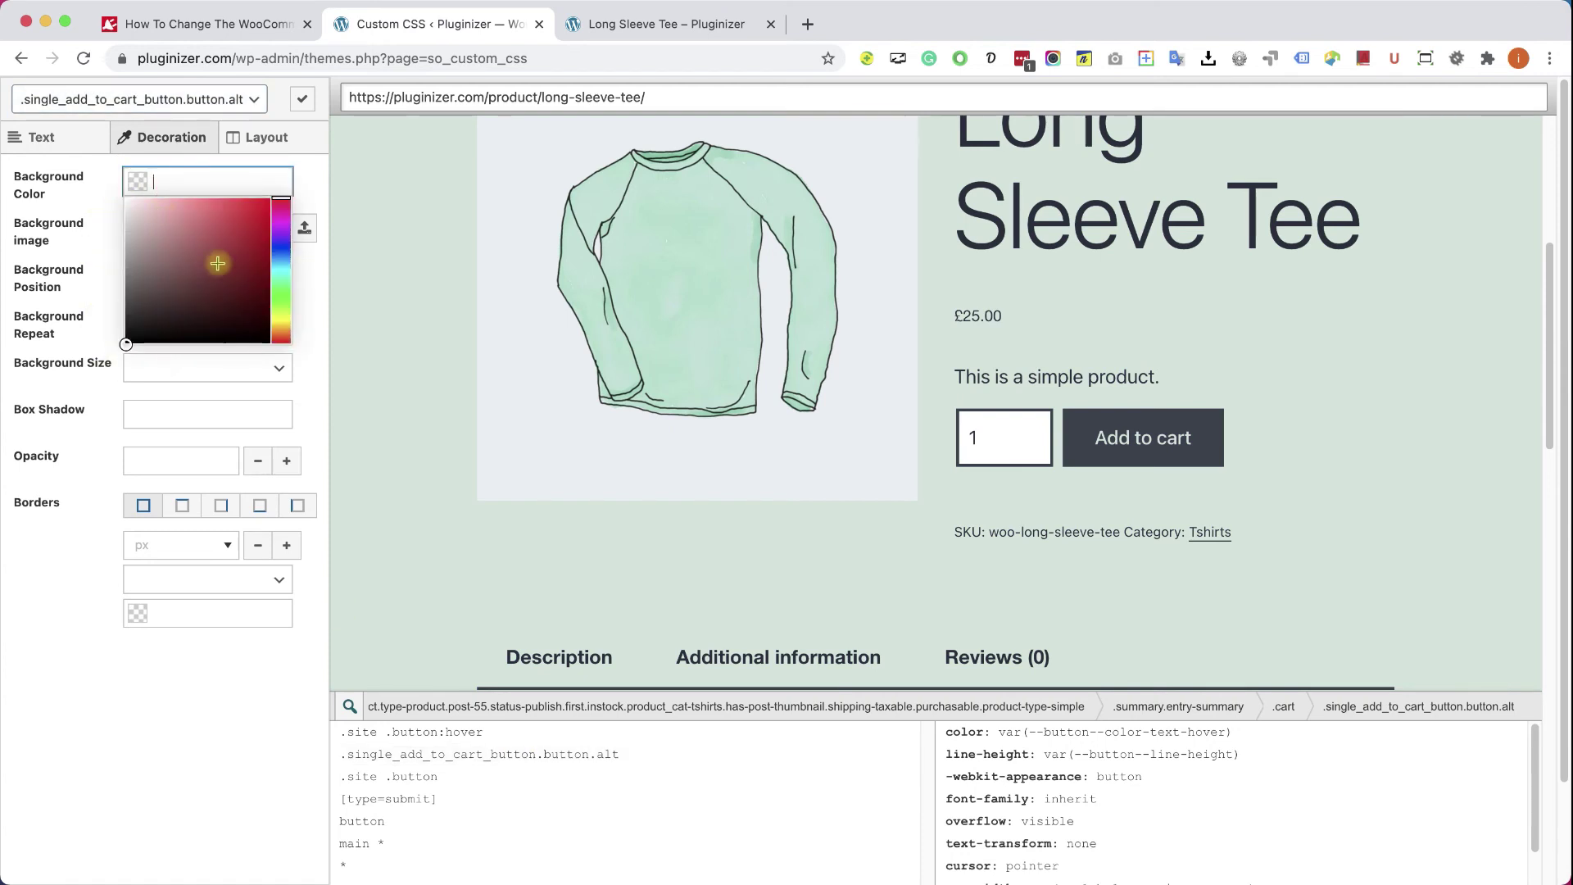
pyautogui.moveTo(244, 264); pyautogui.dragTo(248, 254)
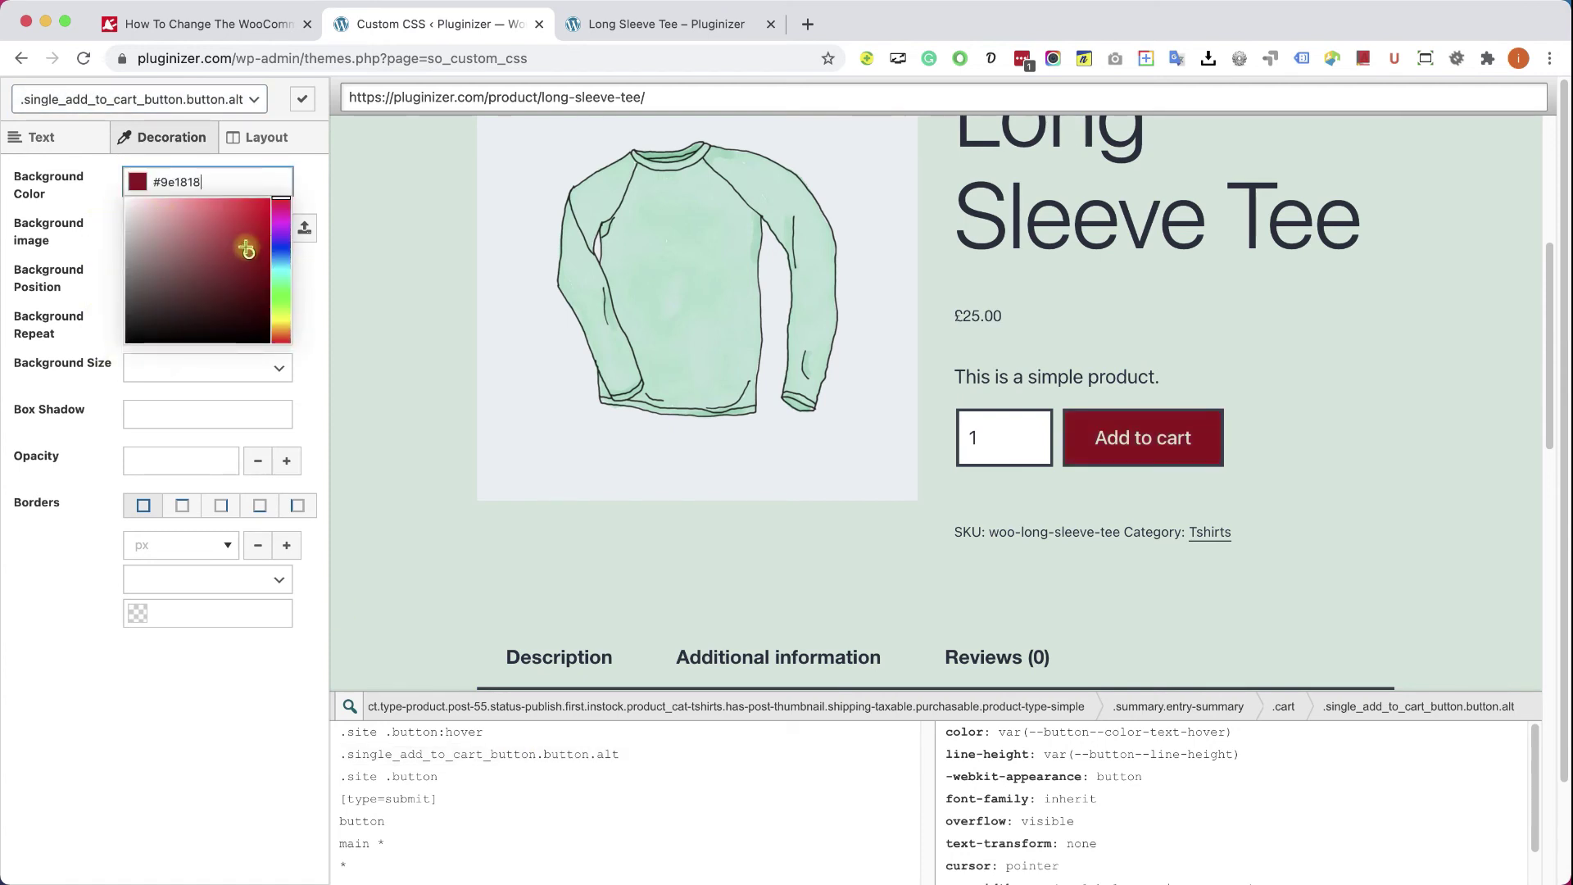
pyautogui.click(50, 137)
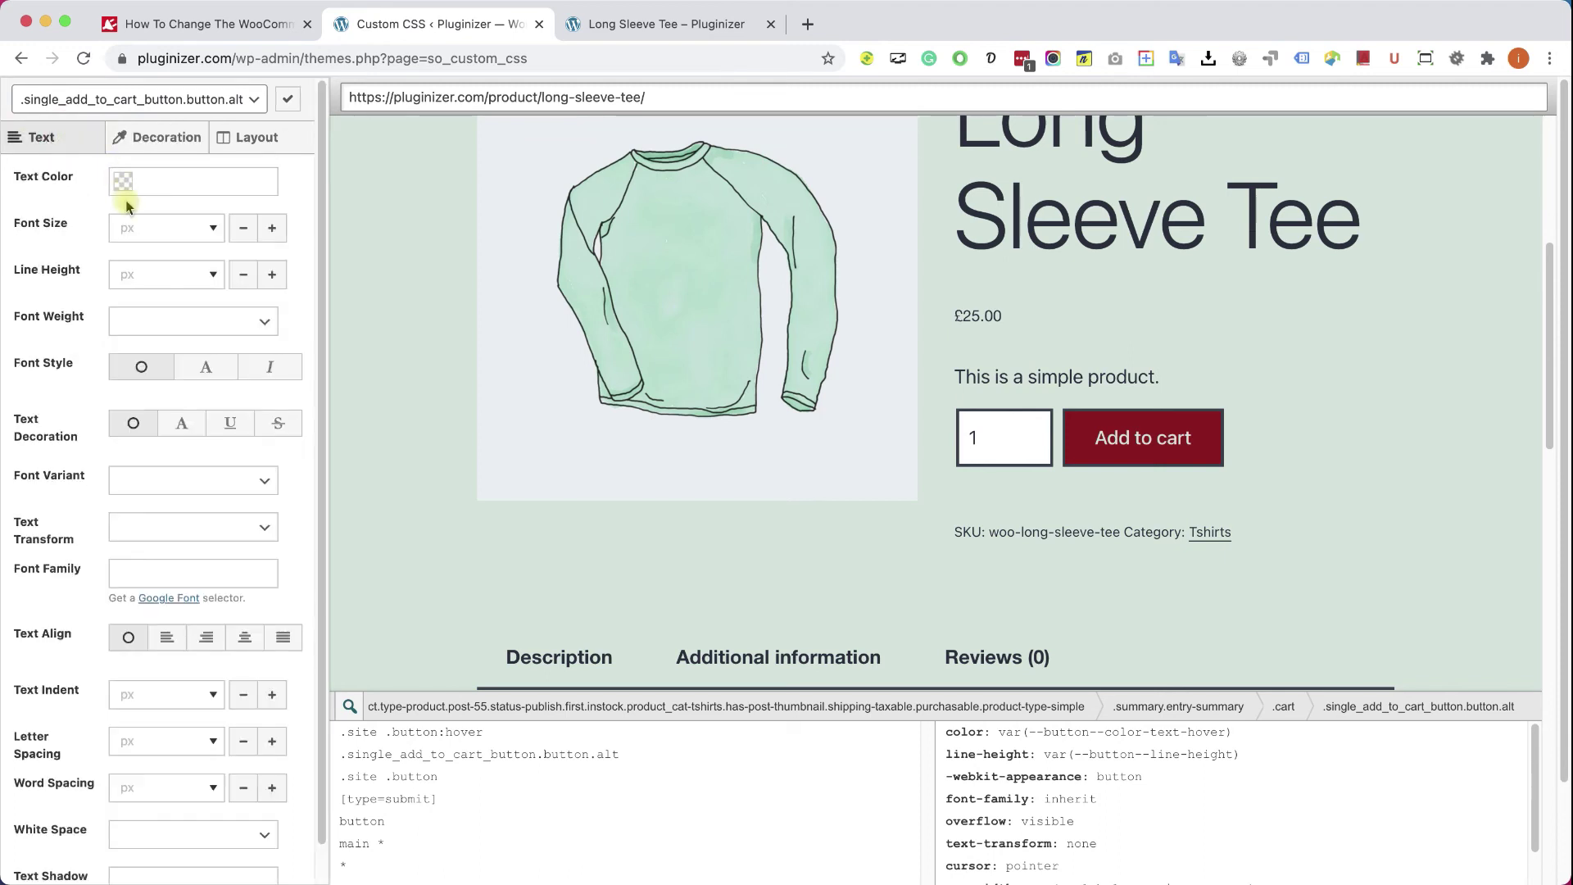
pyautogui.click(121, 182)
pyautogui.moveTo(198, 288); pyautogui.dragTo(108, 194)
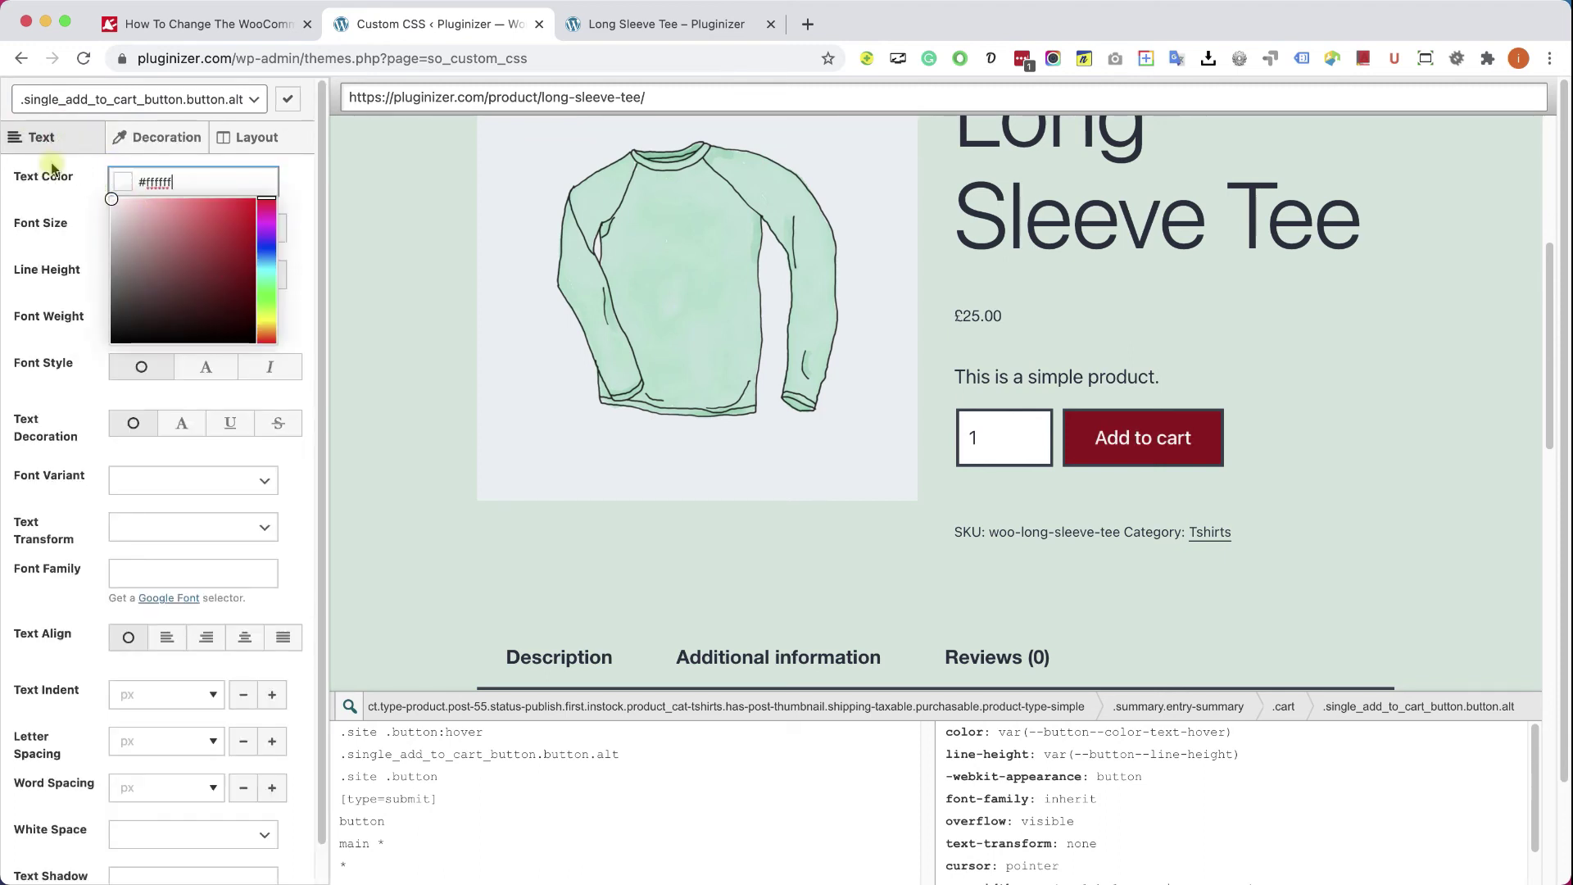
pyautogui.click(90, 177)
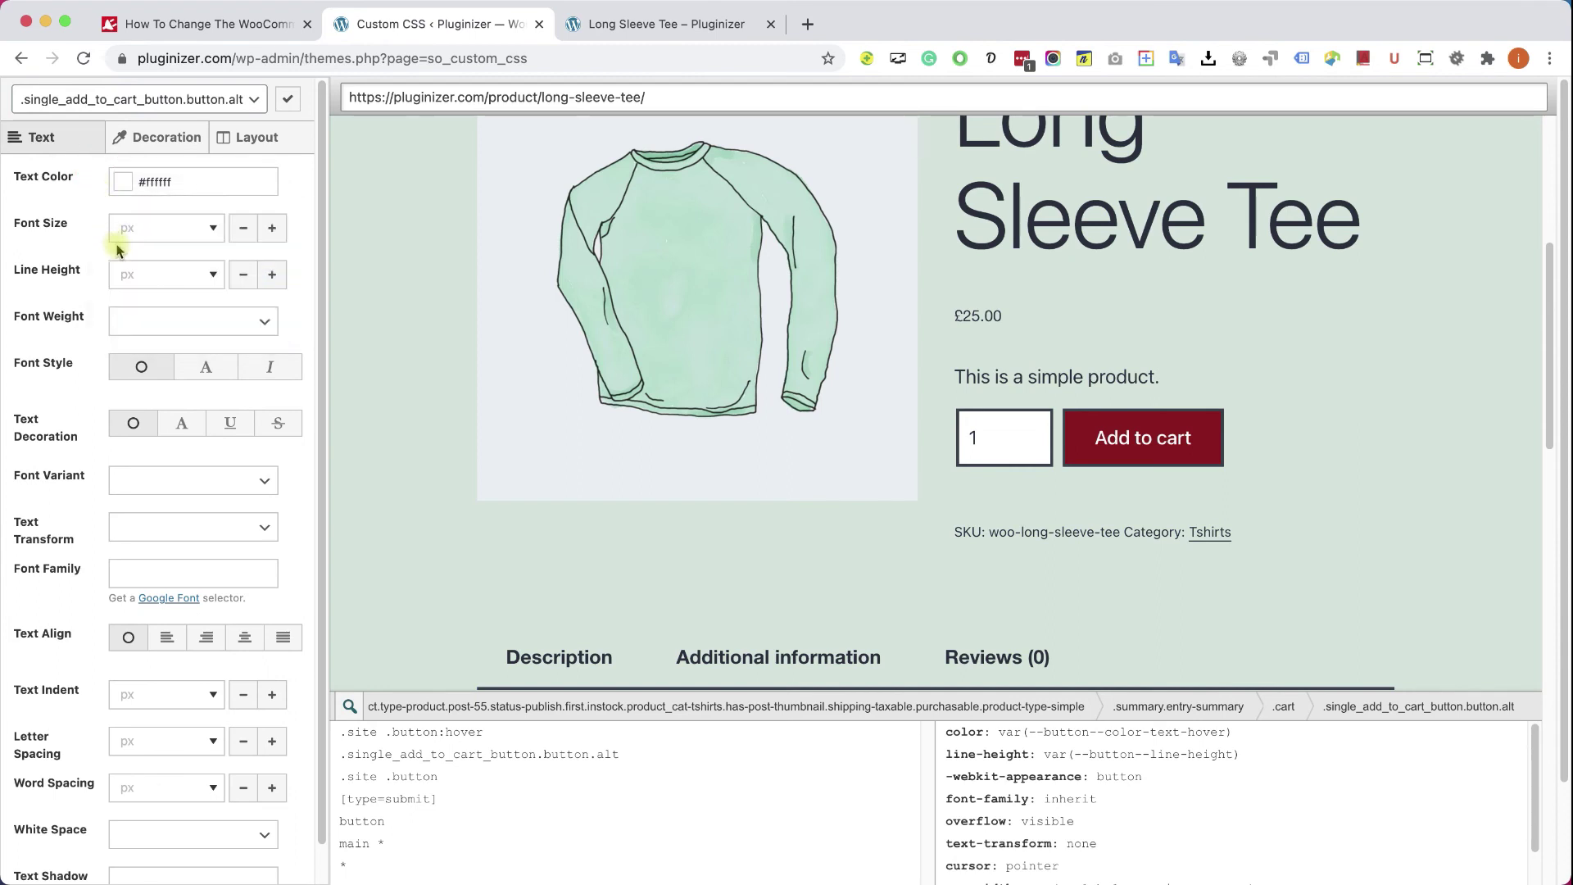
# Step: Make the button text Bold and save the generated SiteOrigin CSS
pyautogui.click(246, 323)
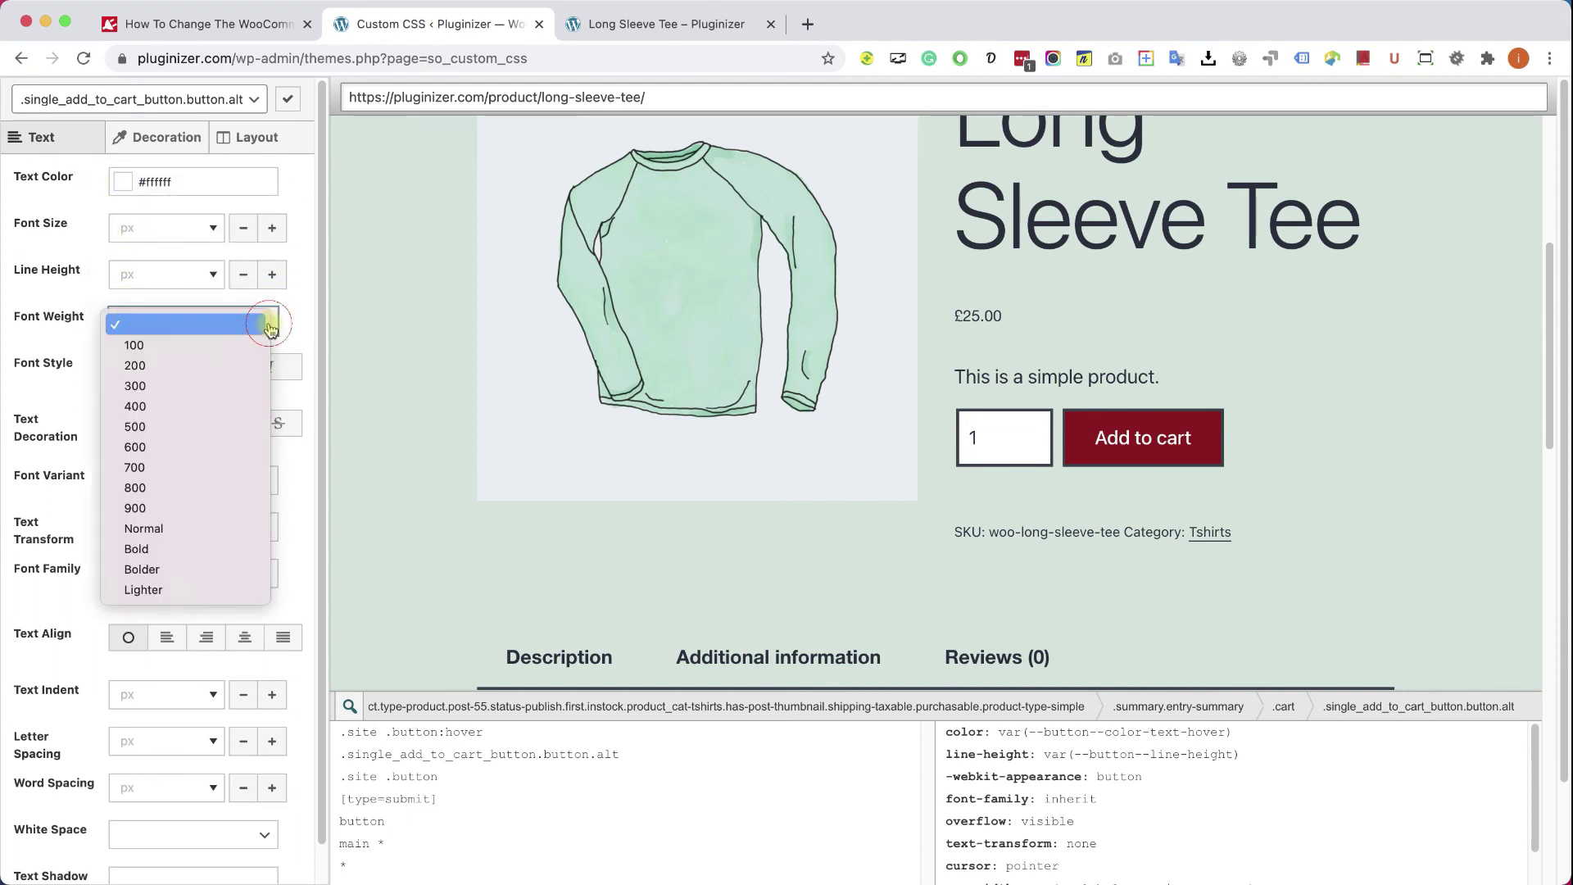
pyautogui.click(192, 550)
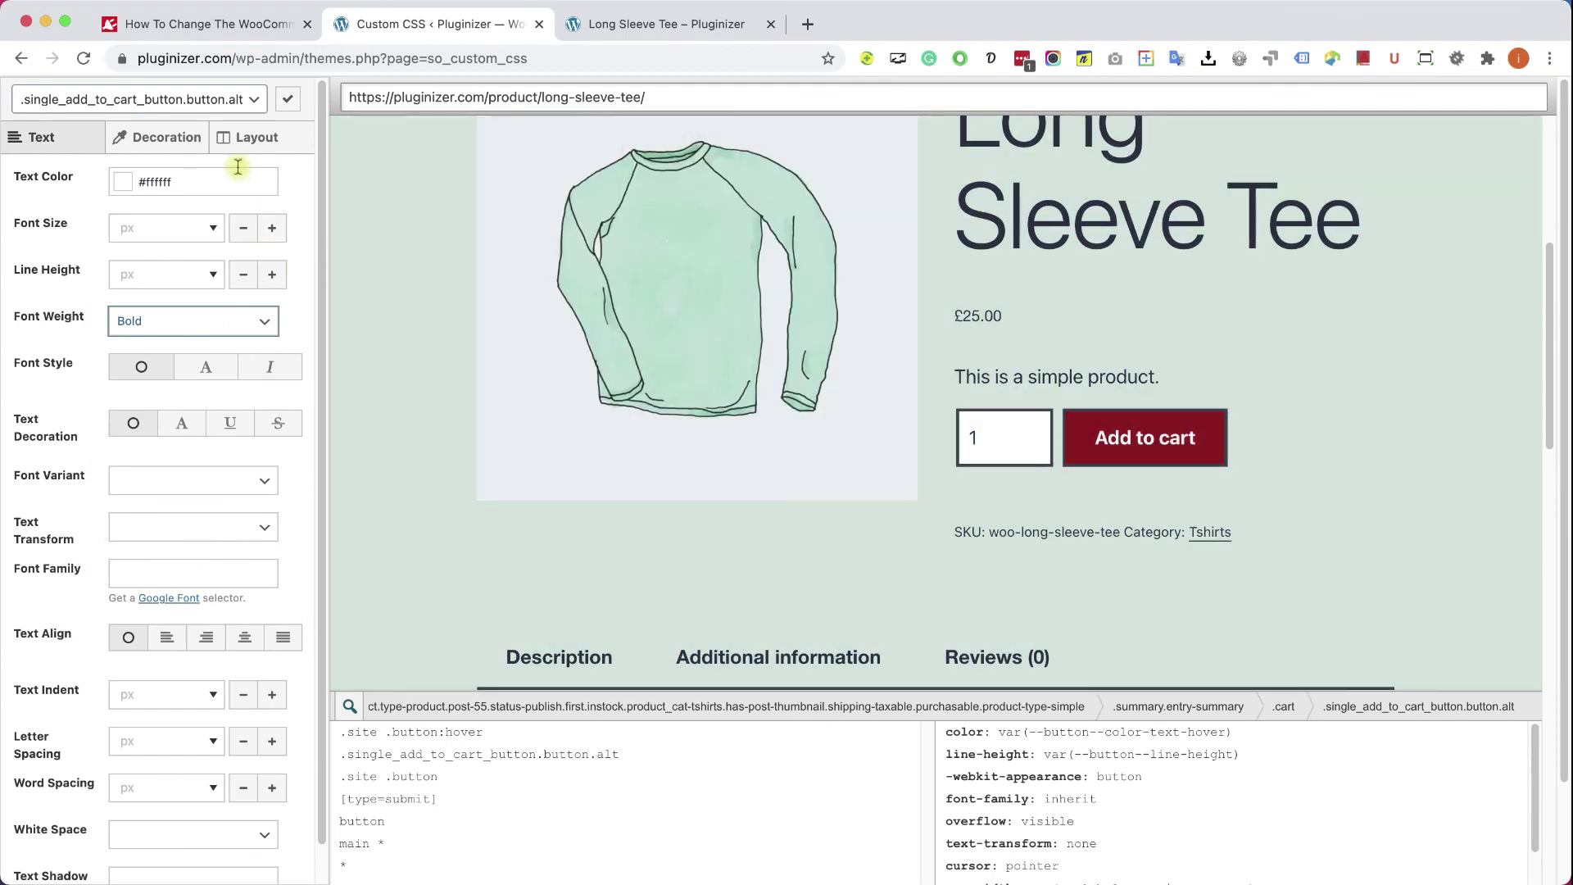
pyautogui.click(286, 99)
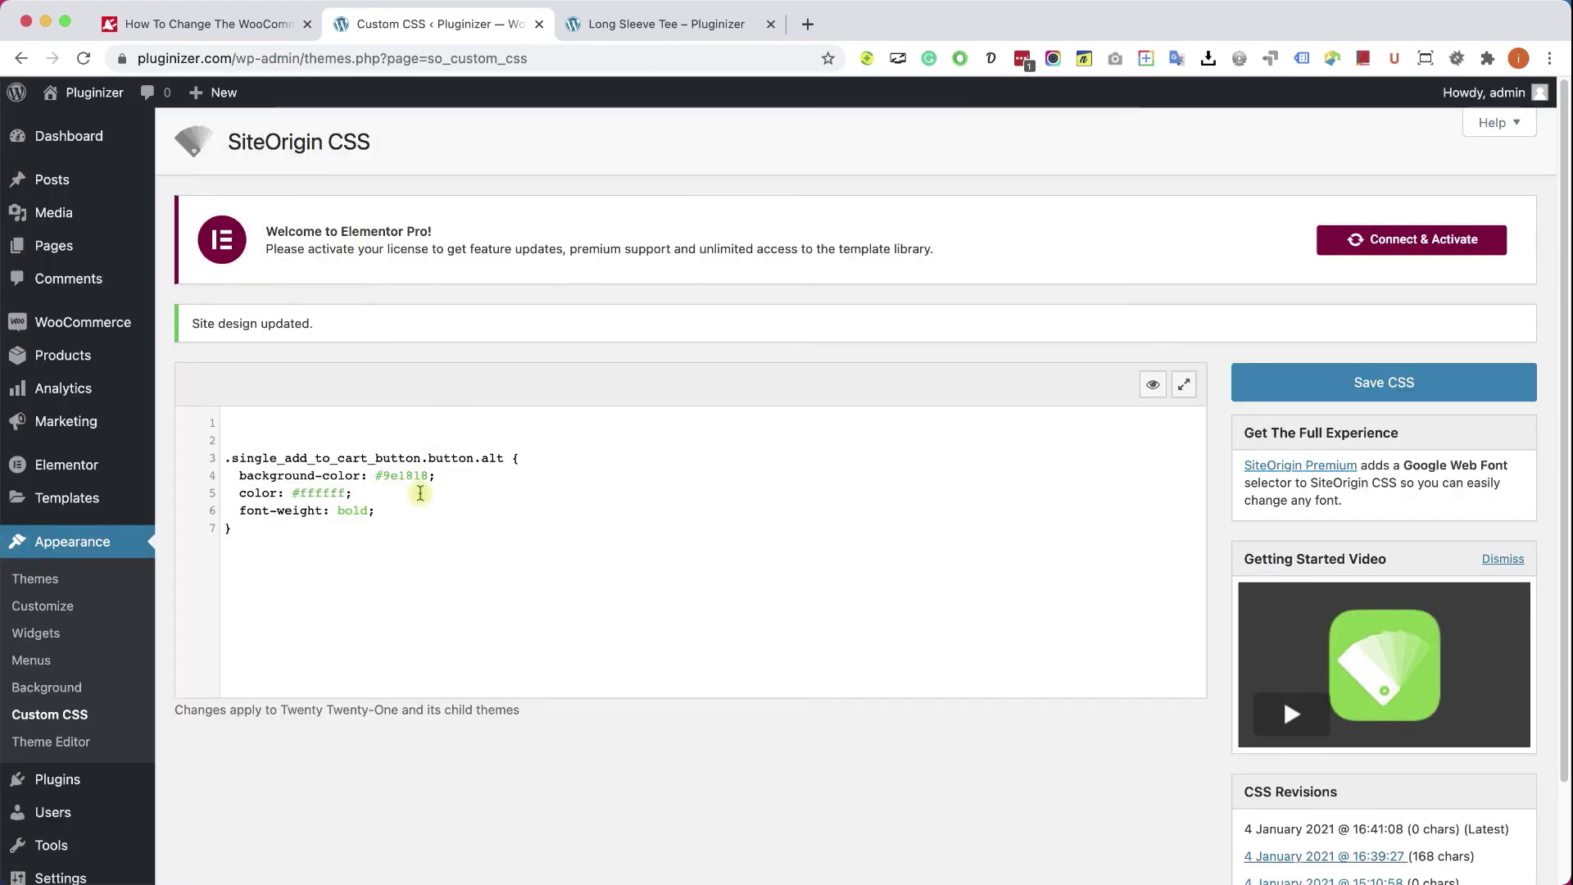
pyautogui.click(1340, 391)
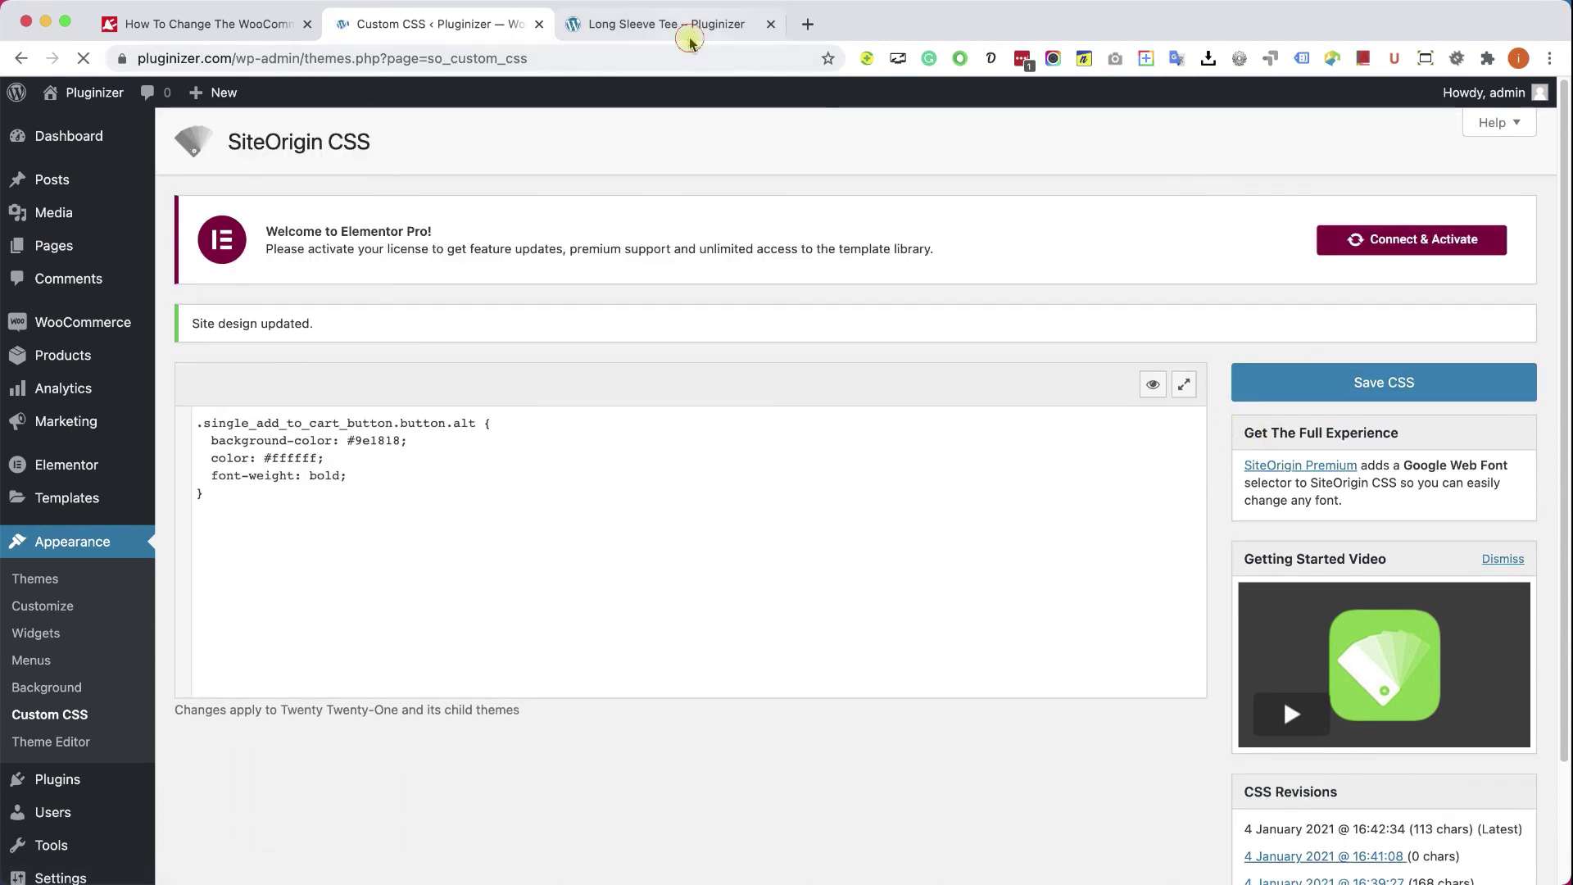
pyautogui.click(666, 24)
# Step: Reload the Long Sleeve Tee page to check the new dark red bold button
pyautogui.click(83, 59)
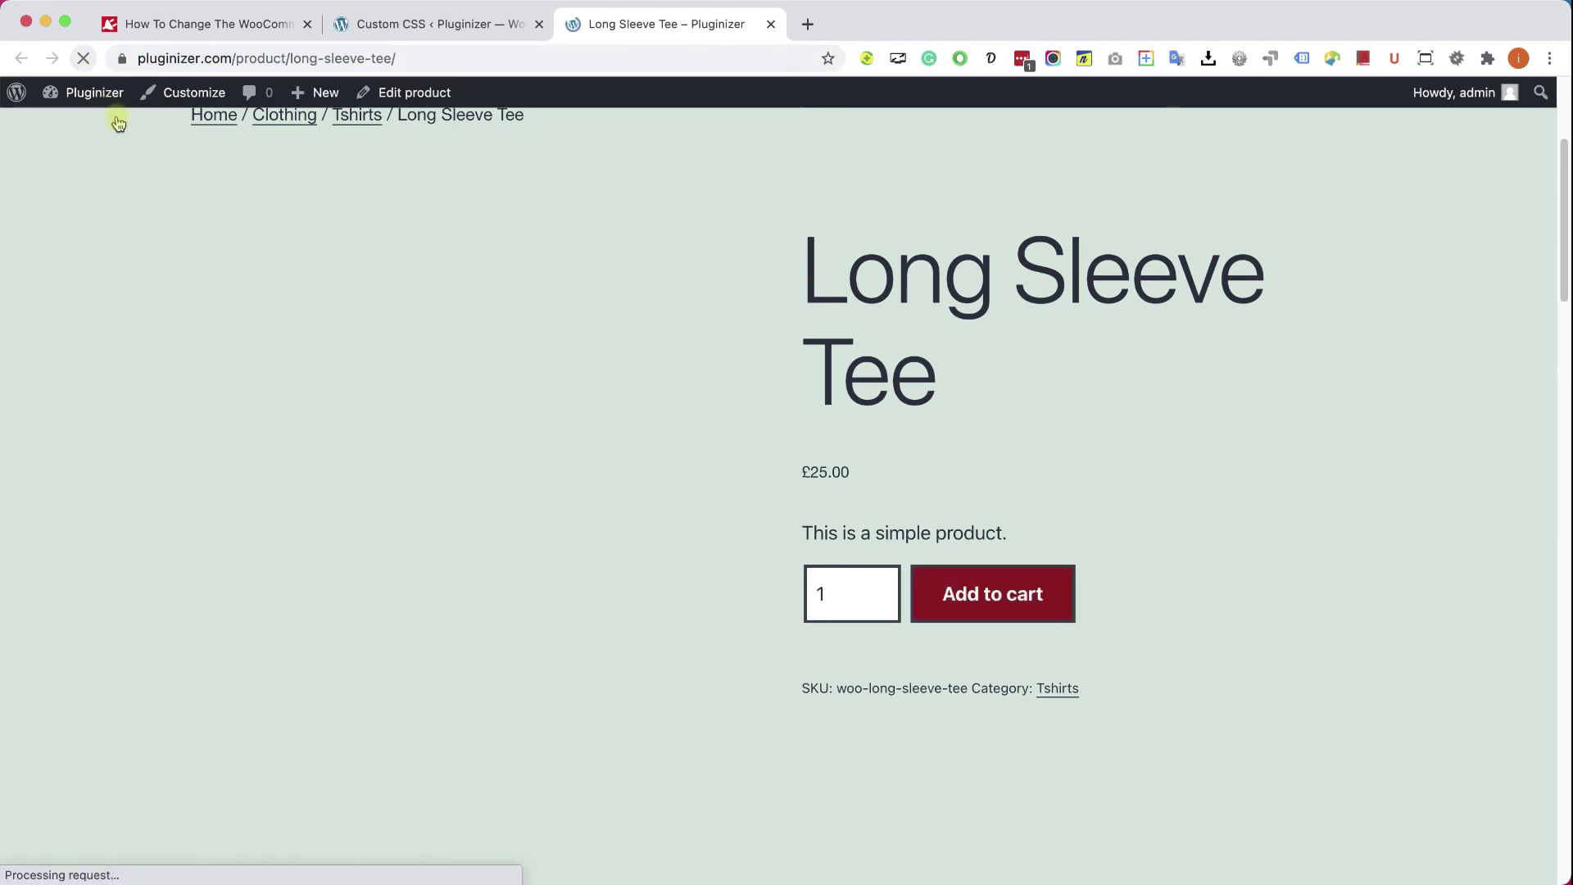